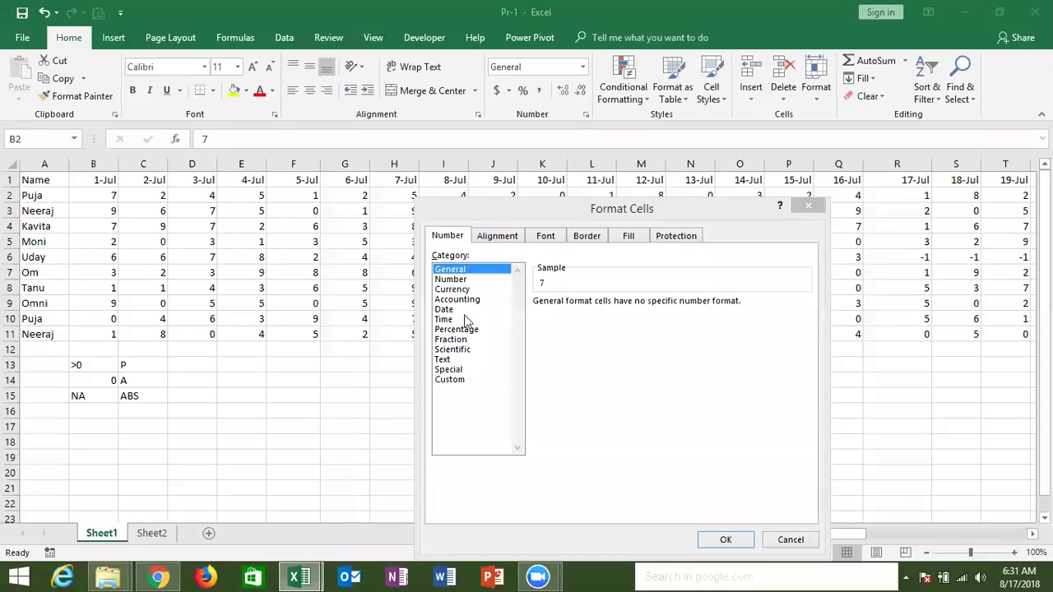
- Replace General with the custom number format "P";;"A";"Abs"
{"action": "left_click", "coordinate": [455, 380]}
{"action": "double_click", "coordinate": [570, 315]}
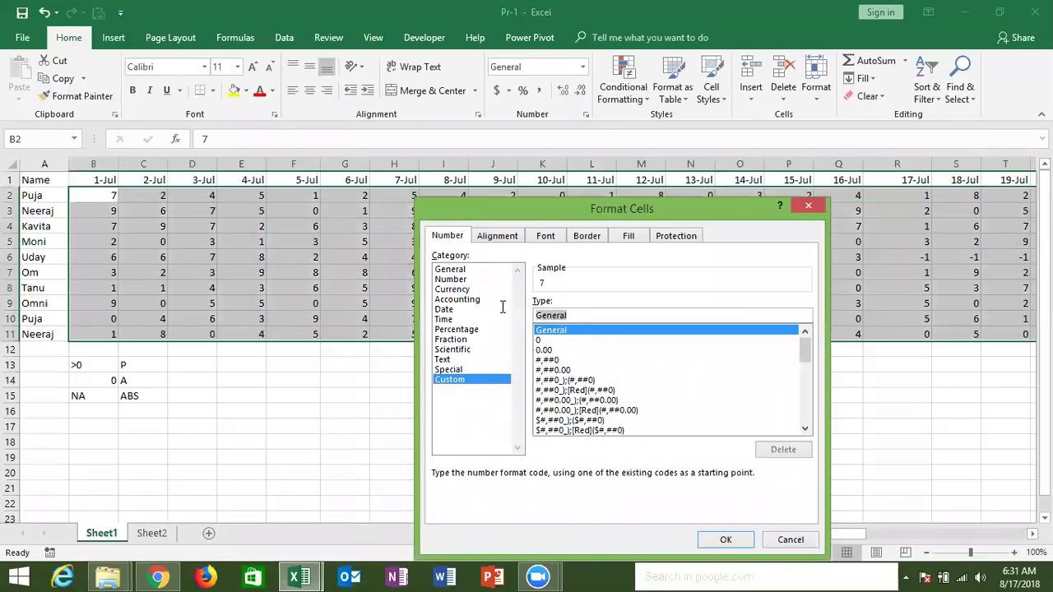
{"action": "type", "text": "\"P"}
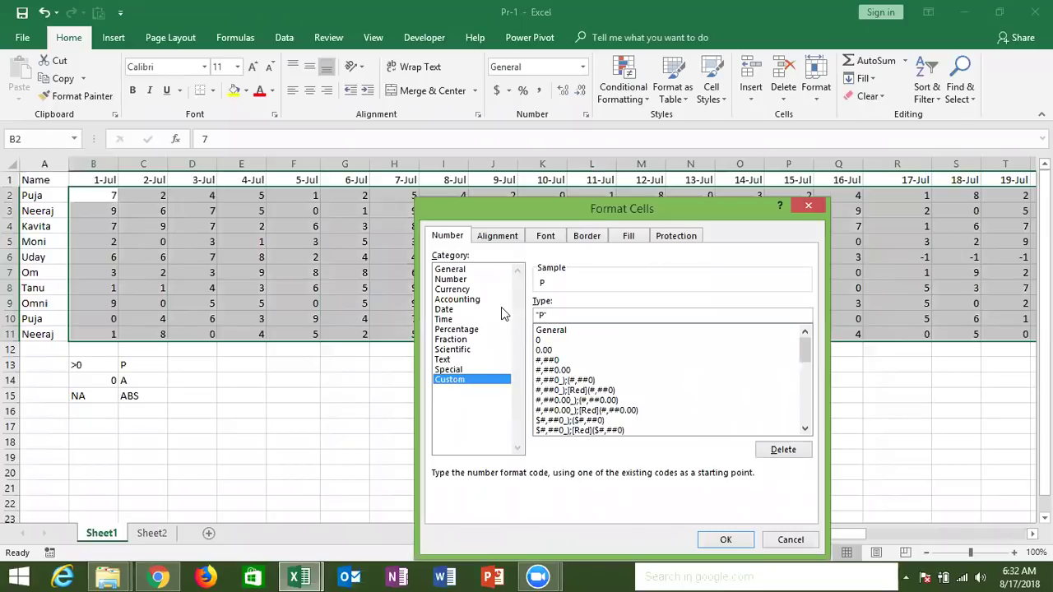
{"action": "type", "text": ";"}
{"action": "type", "text": ";"}
{"action": "type", "text": "\"A\""}
{"action": "type", "text": ";"}
{"action": "type", "text": "\"Abs"}
- Apply the custom format and check that cell R6, holding -1, now appears blank
{"action": "left_click", "coordinate": [725, 539]}
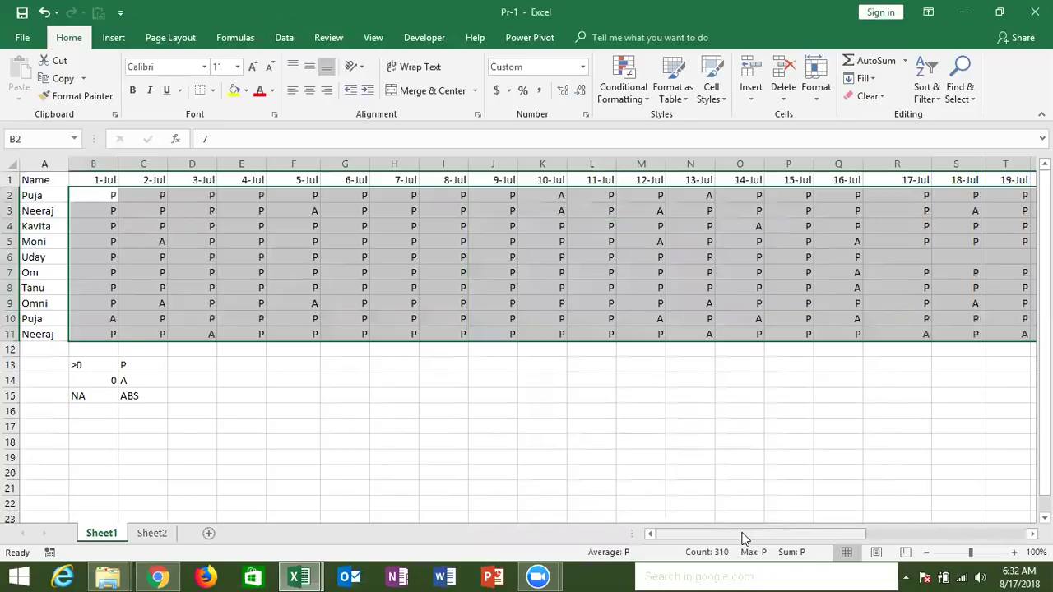
{"action": "key", "text": "Right"}
{"action": "key", "text": "Right"}
{"action": "key", "text": "Right"}
{"action": "key", "text": "Right"}
{"action": "key", "text": "Right"}
{"action": "key", "text": "Right"}
{"action": "key", "text": "Right"}
{"action": "key", "text": "Right"}
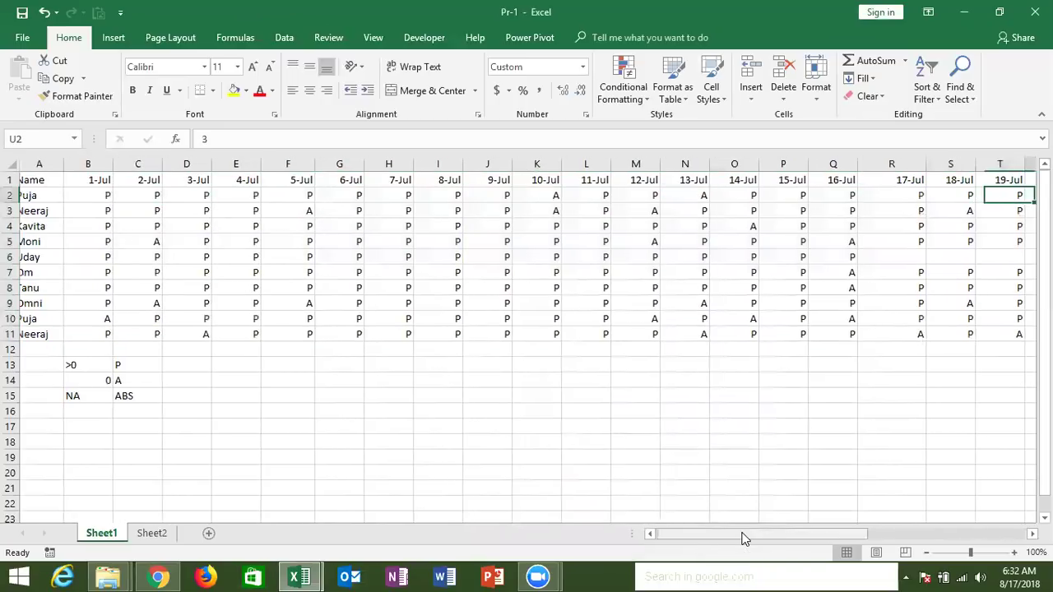
{"action": "key", "text": "Right"}
{"action": "key", "text": "Right"}
{"action": "key", "text": "Right"}
{"action": "key", "text": "Right"}
{"action": "key", "text": "Right"}
{"action": "key", "text": "Right"}
{"action": "key", "text": "Right"}
{"action": "key", "text": "Right"}
{"action": "key", "text": "Right"}
{"action": "key", "text": "Right"}
{"action": "key", "text": "Right"}
{"action": "key", "text": "Right"}
{"action": "key", "text": "Right"}
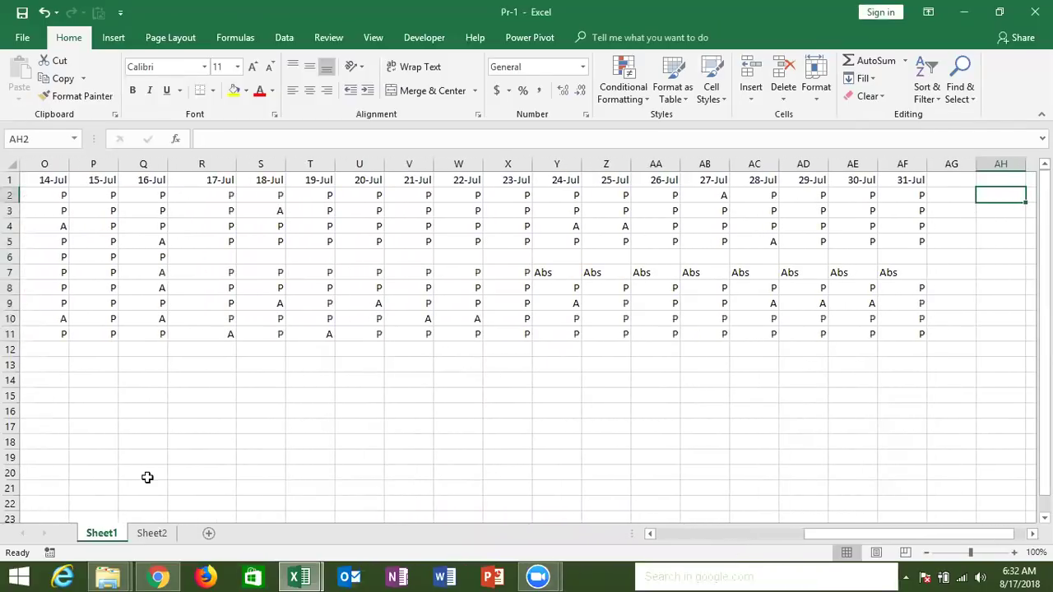
{"action": "left_click", "coordinate": [224, 262]}
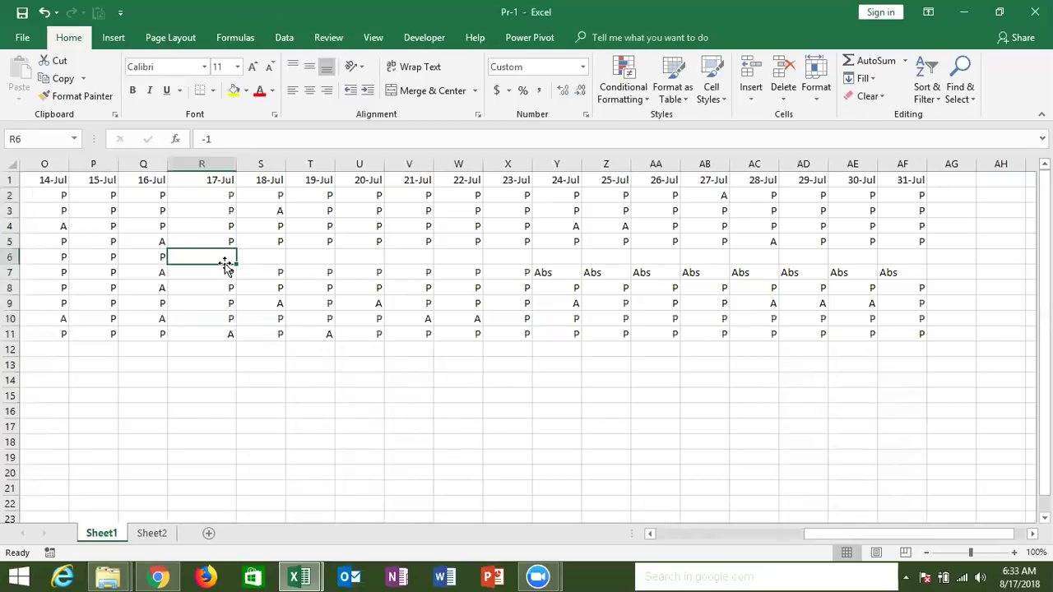
{"action": "key", "text": "Left"}
{"action": "key", "text": "Left"}
{"action": "key", "text": "Left"}
{"action": "key", "text": "Left"}
{"action": "key", "text": "Left"}
{"action": "key", "text": "Left"}
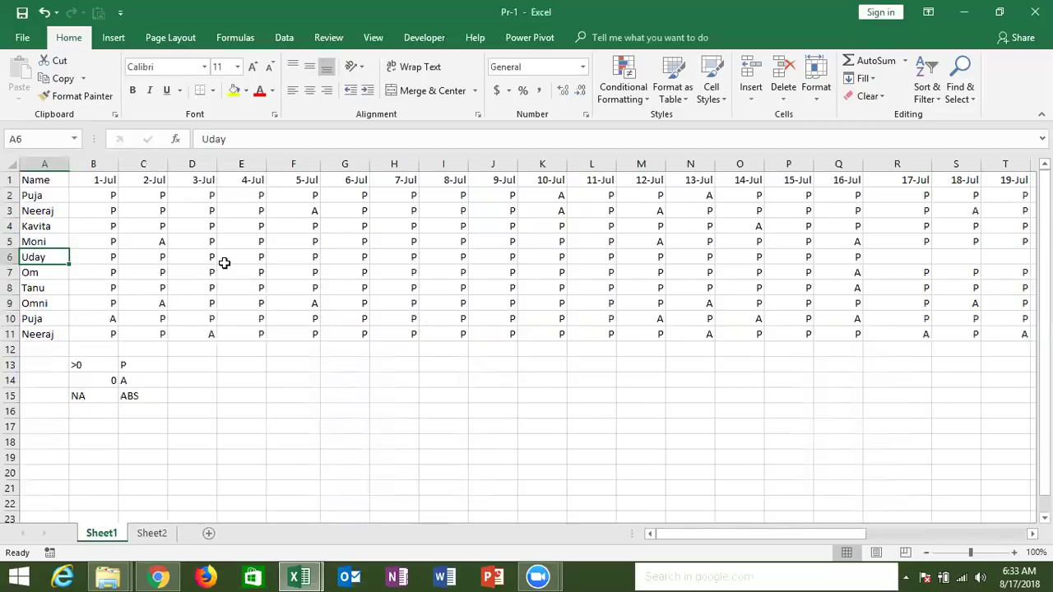
- Visit Sheet2, then close the Pr-1 workbook and answer its save prompt
{"action": "left_click", "coordinate": [158, 533]}
{"action": "left_click", "coordinate": [293, 351]}
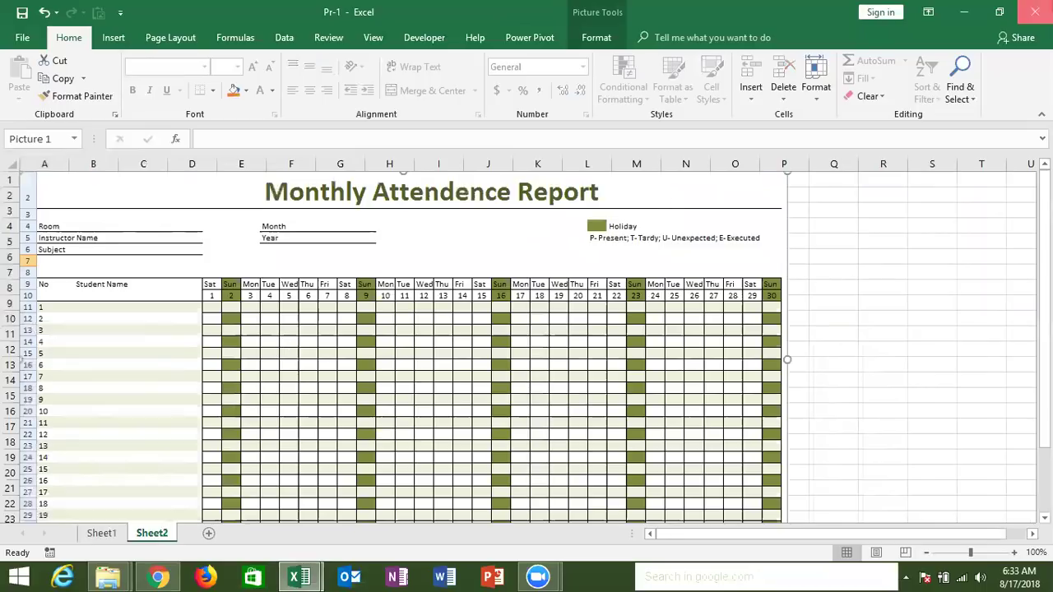
{"action": "left_click", "coordinate": [1035, 11]}
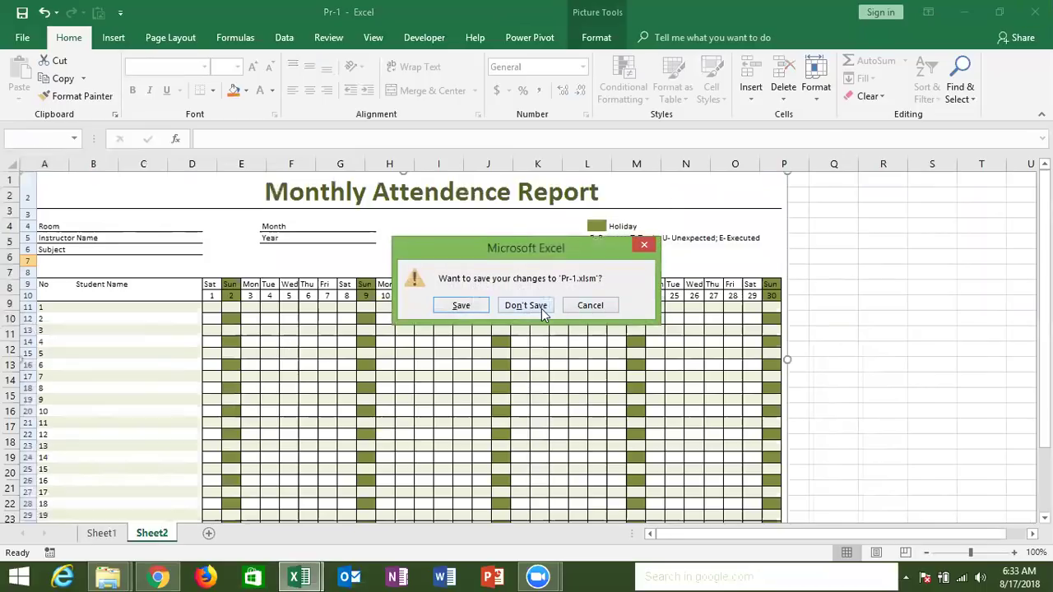
{"action": "left_click", "coordinate": [462, 316]}
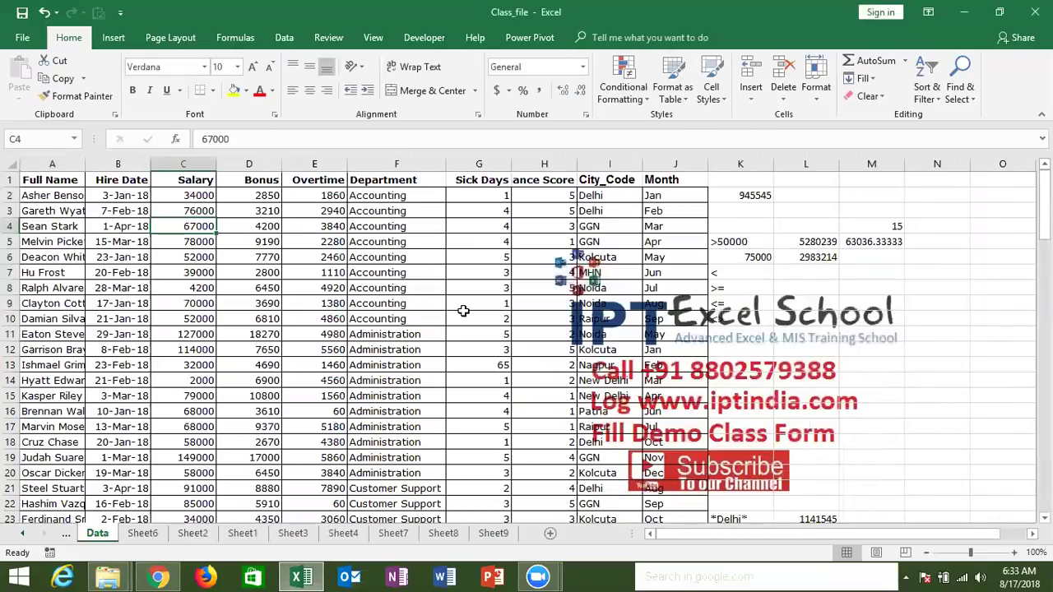
- Select a block in columns G to J and look at, then dismiss, the conditional formatting options
{"action": "left_click_drag", "start_coordinate": [463, 311], "coordinate": [674, 87]}
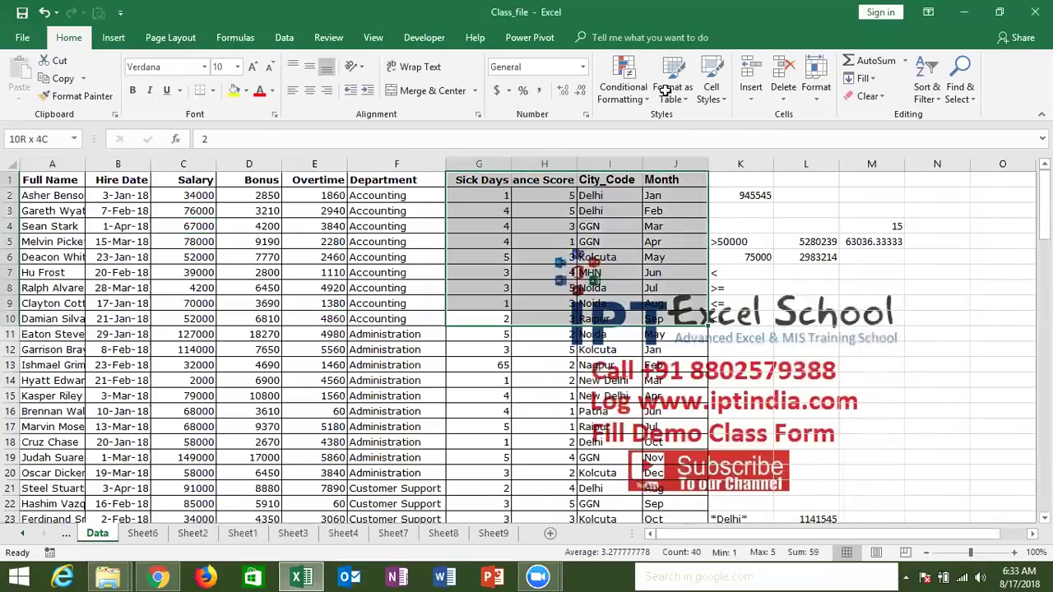
{"action": "left_click", "coordinate": [509, 232]}
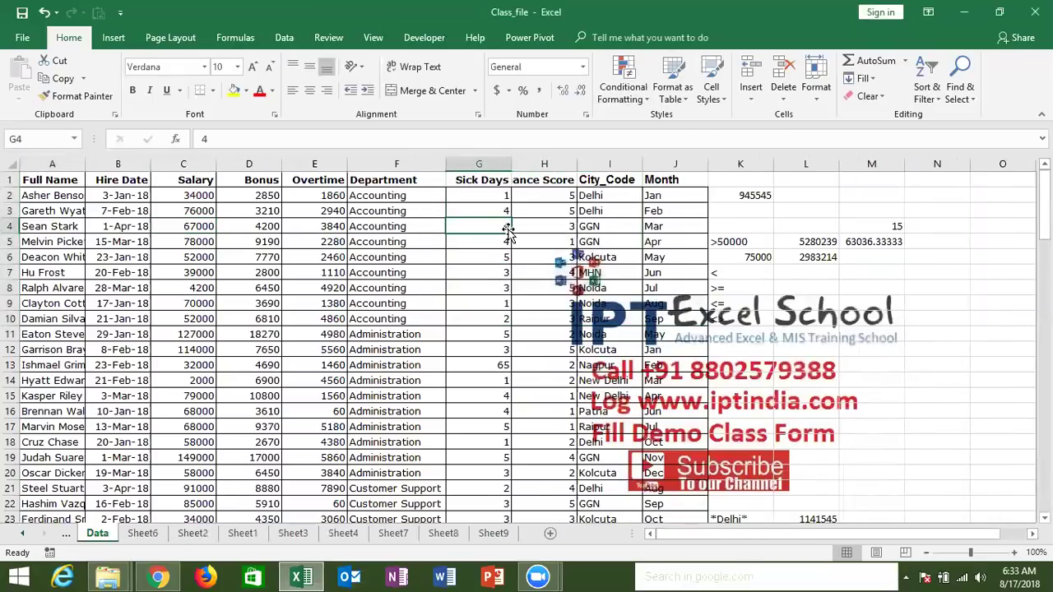
{"action": "left_click", "coordinate": [616, 99]}
{"action": "left_click", "coordinate": [333, 334]}
- Autofit column A for full names, try and undo a yellow fill on C5, and select the Overtime column
{"action": "double_click", "coordinate": [84, 163]}
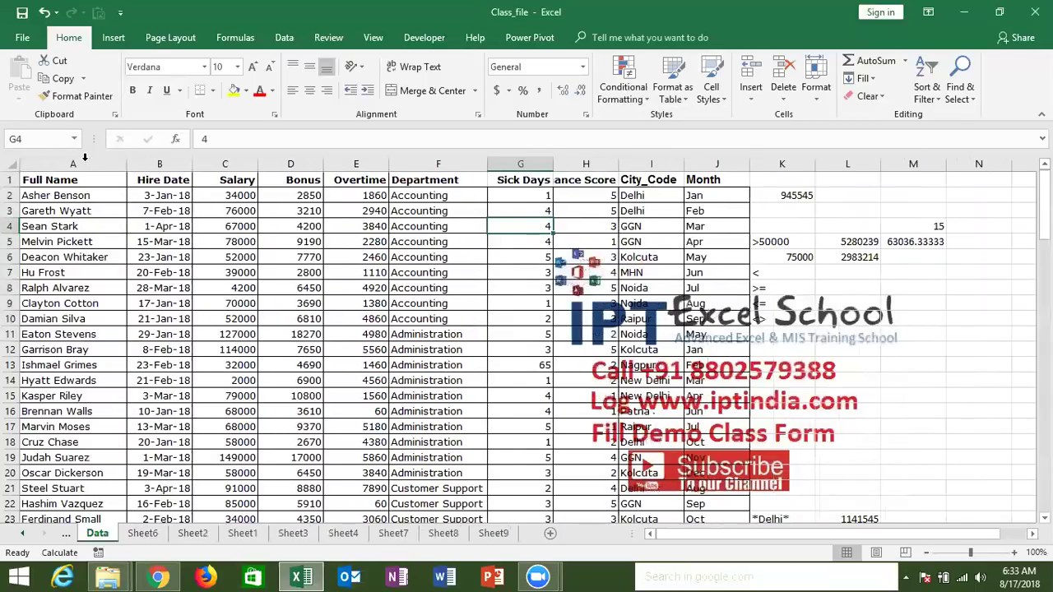
{"action": "left_click", "coordinate": [111, 196]}
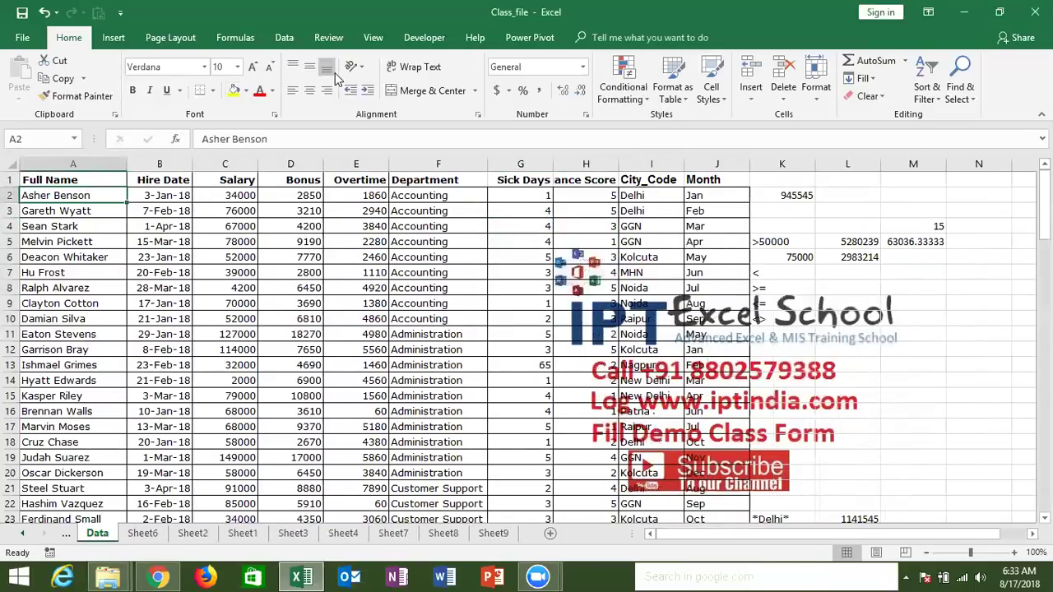
{"action": "left_click", "coordinate": [225, 236]}
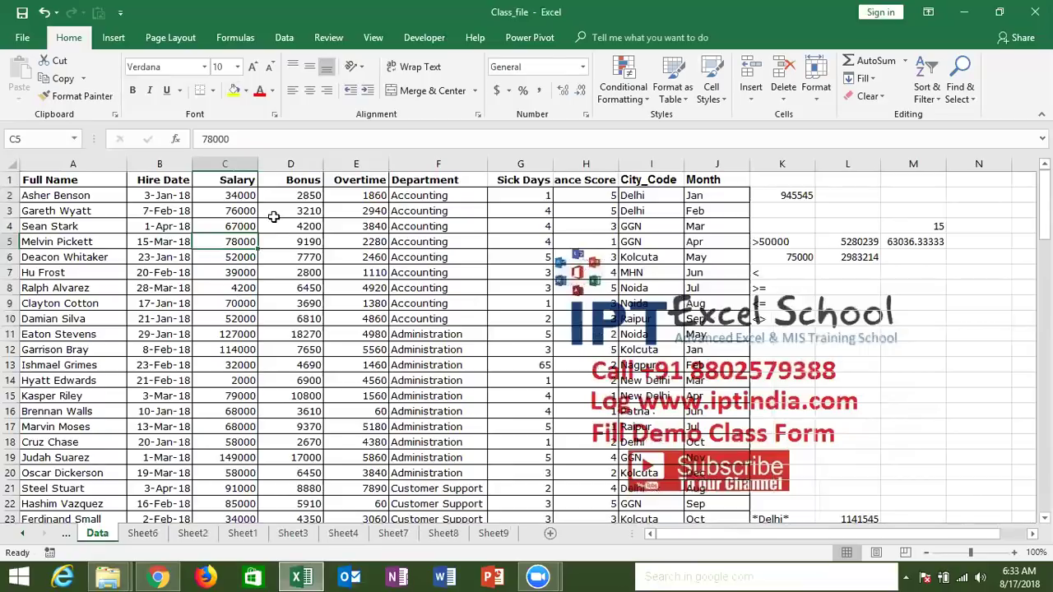
{"action": "left_click", "coordinate": [234, 99]}
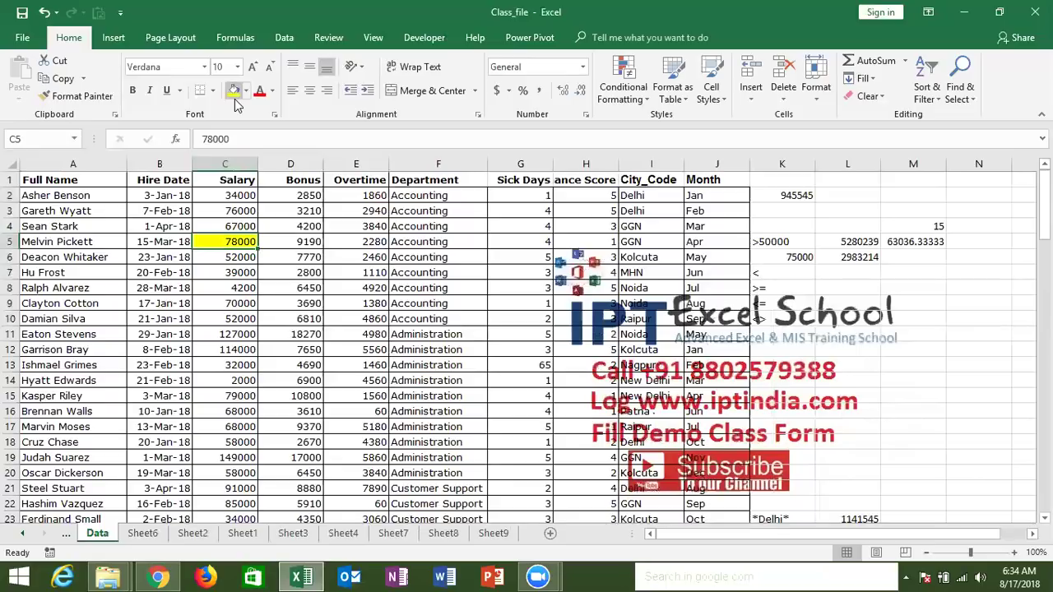
{"action": "key", "text": "ctrl+z"}
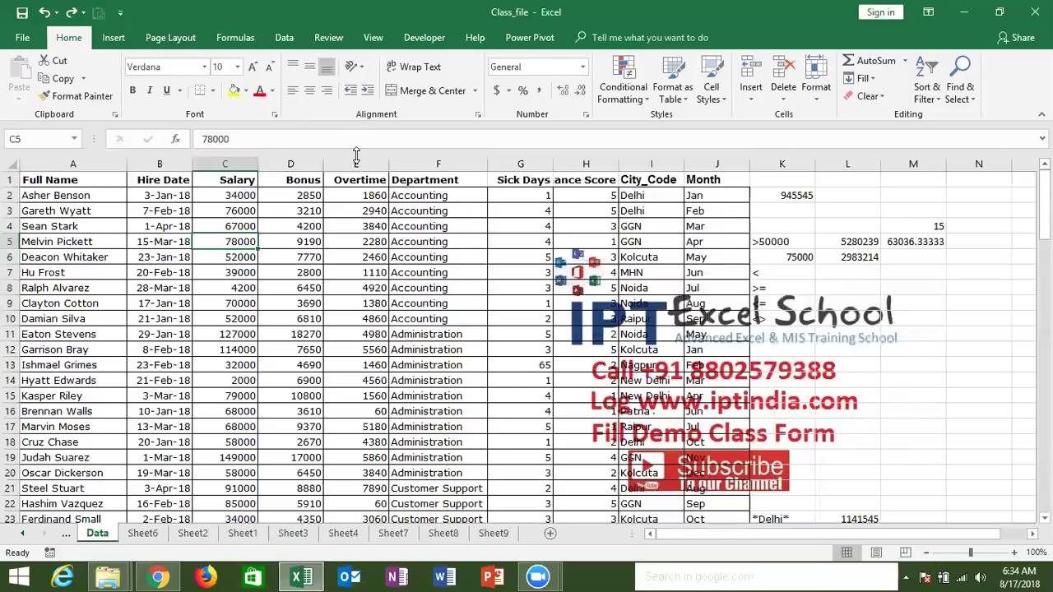
{"action": "left_click", "coordinate": [356, 157]}
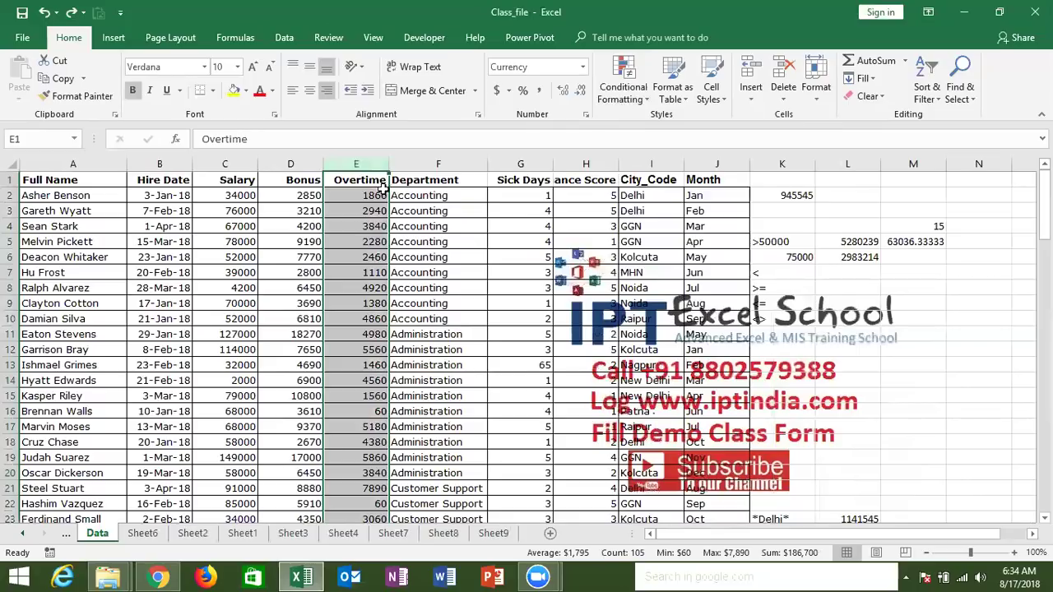
{"action": "left_click", "coordinate": [625, 102]}
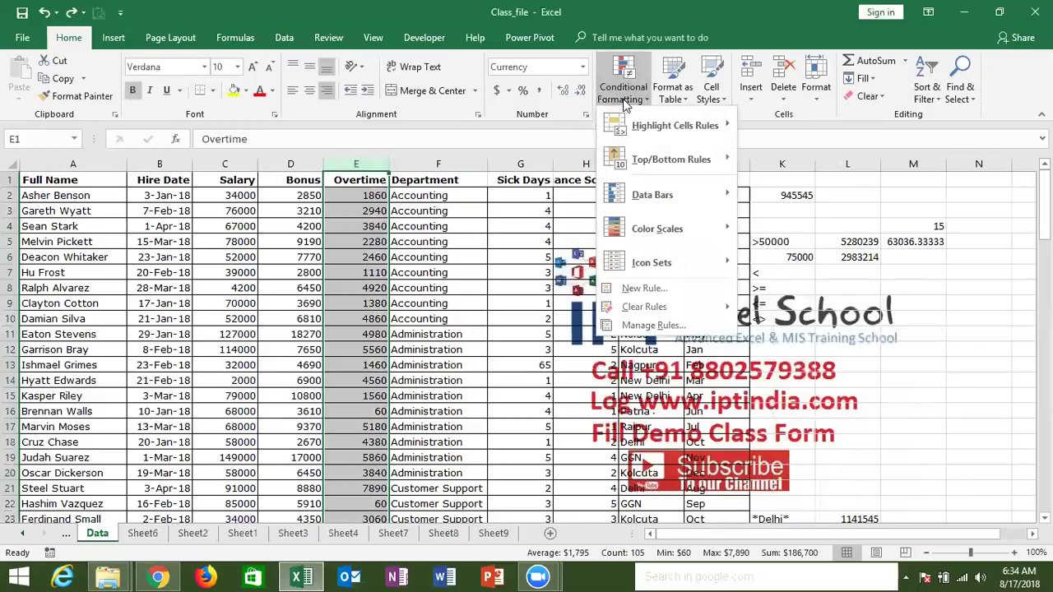
{"action": "mouse_move", "coordinate": [636, 132]}
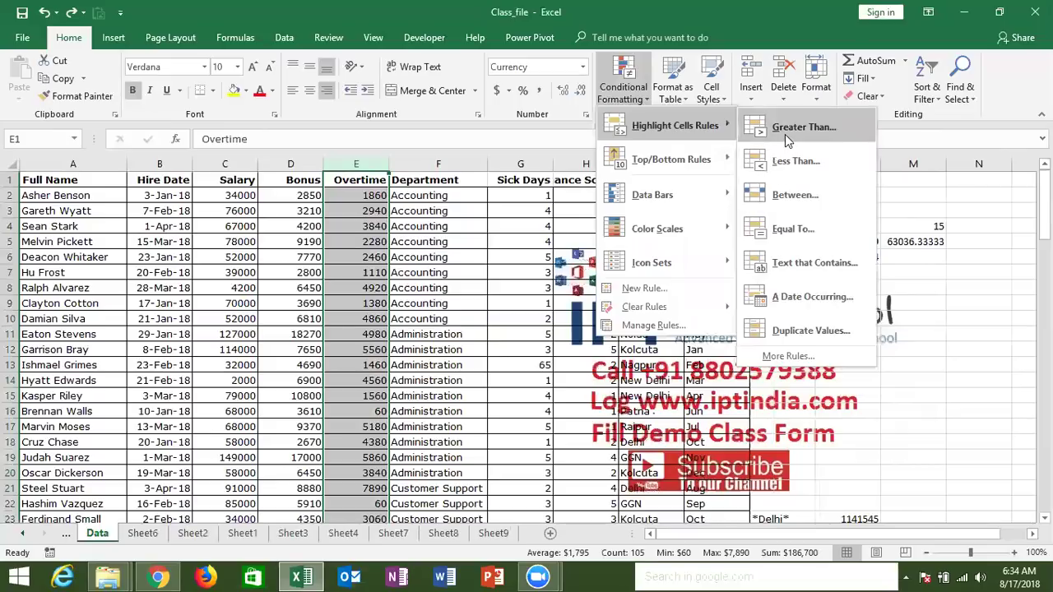
{"action": "left_click", "coordinate": [785, 135]}
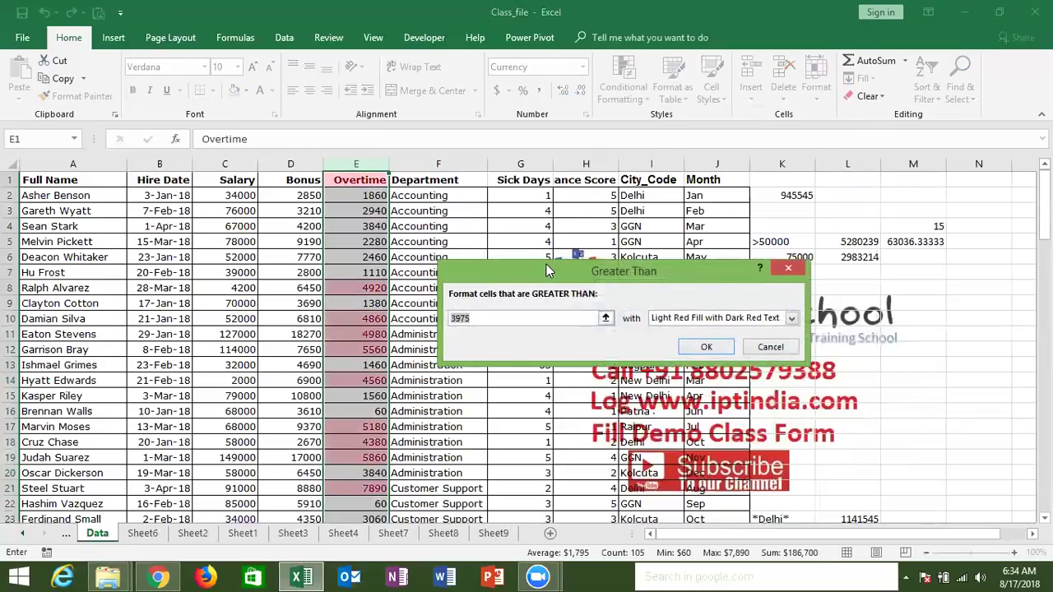
{"action": "type", "text": "5000"}
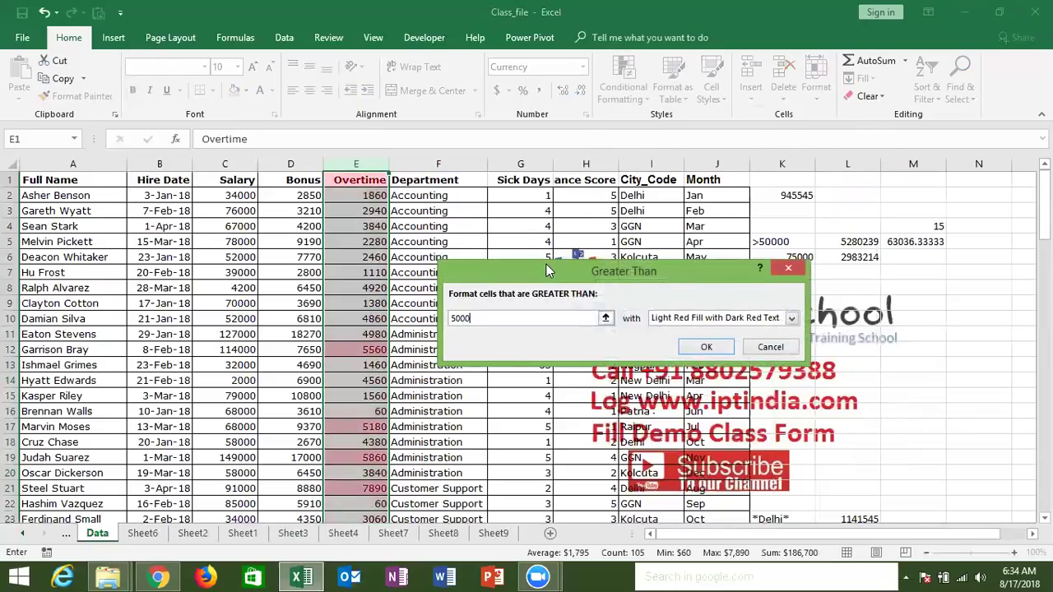
{"action": "key", "text": "BackSpace"}
{"action": "key", "text": "BackSpace"}
{"action": "key", "text": "BackSpace"}
{"action": "key", "text": "BackSpace"}
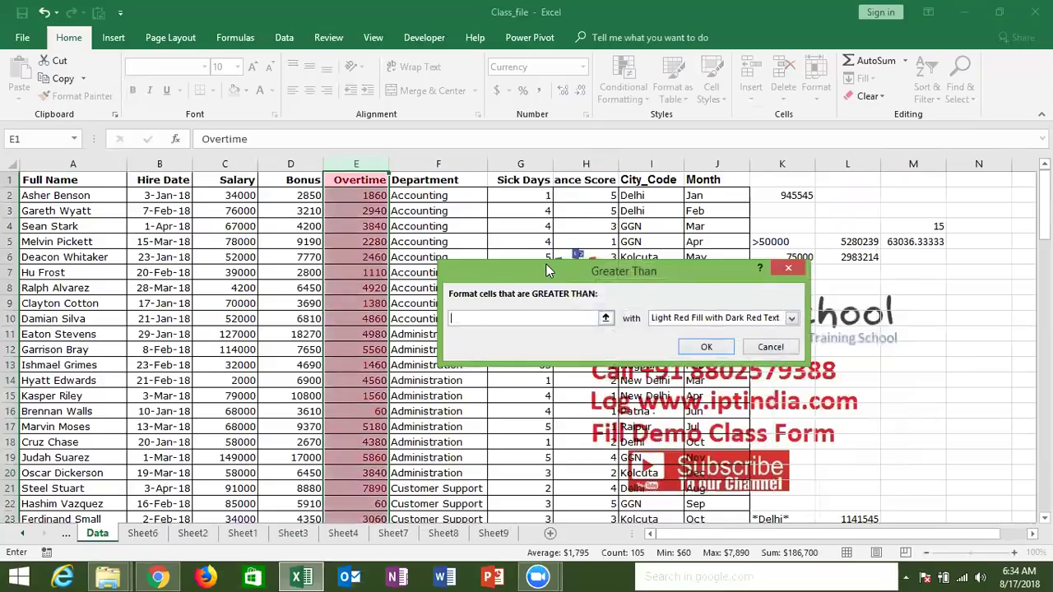
{"action": "type", "text": "200"}
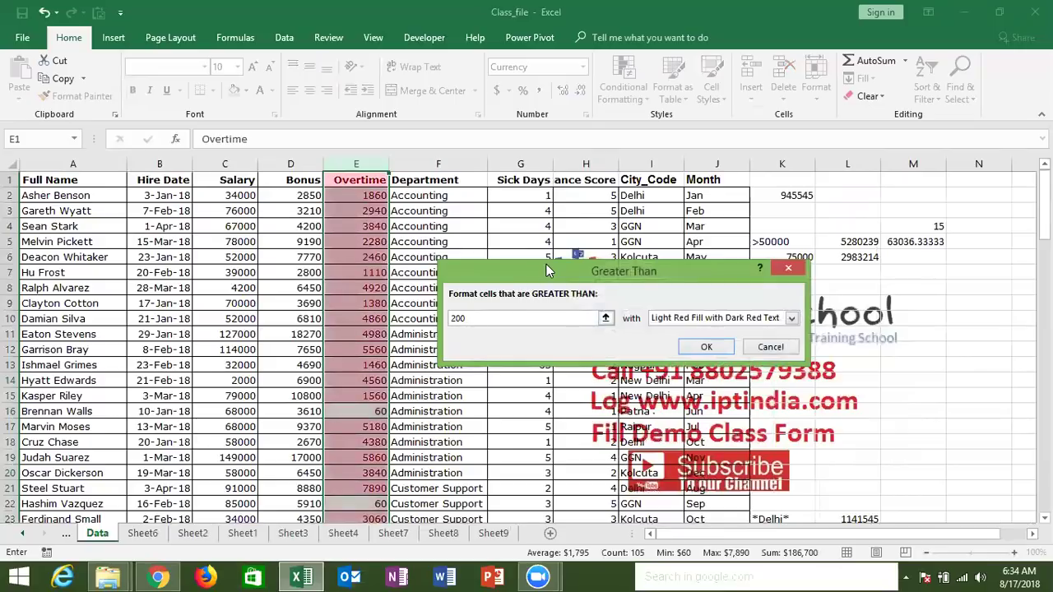
{"action": "type", "text": "0"}
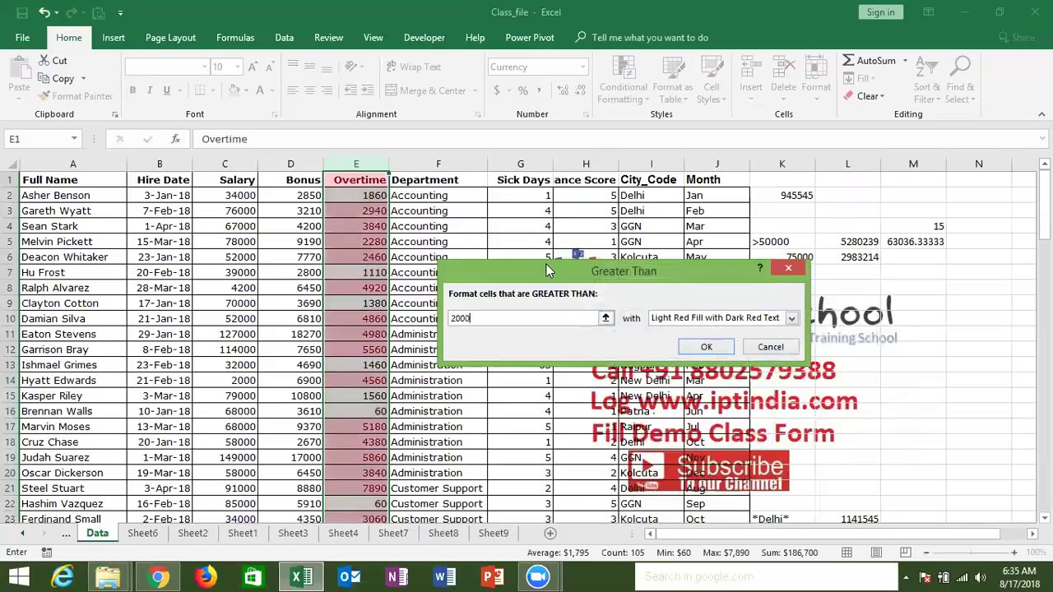
{"action": "left_click", "coordinate": [750, 319]}
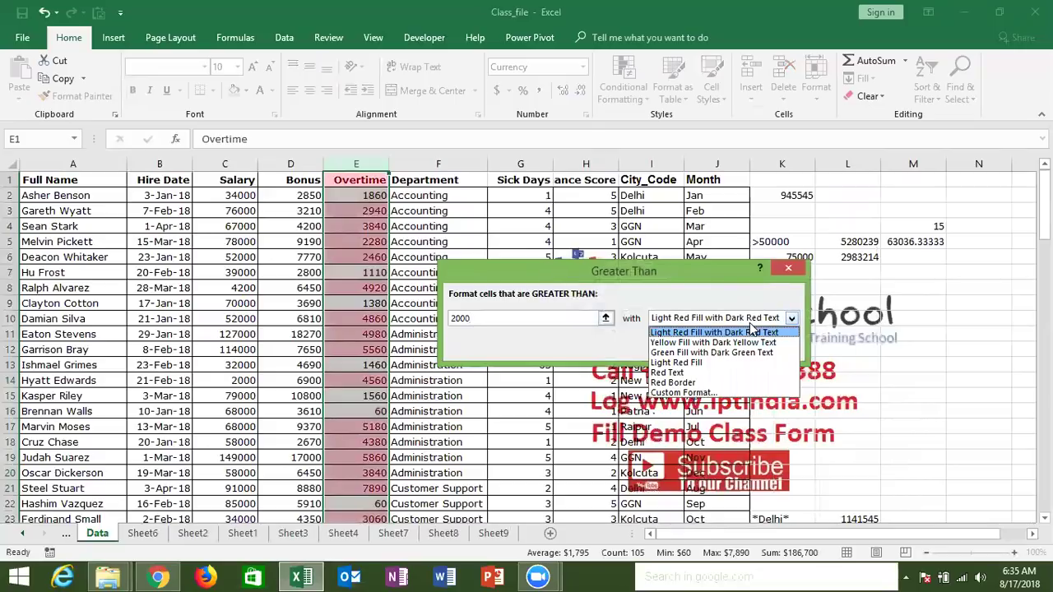
{"action": "key", "text": "Down"}
{"action": "key", "text": "Return"}
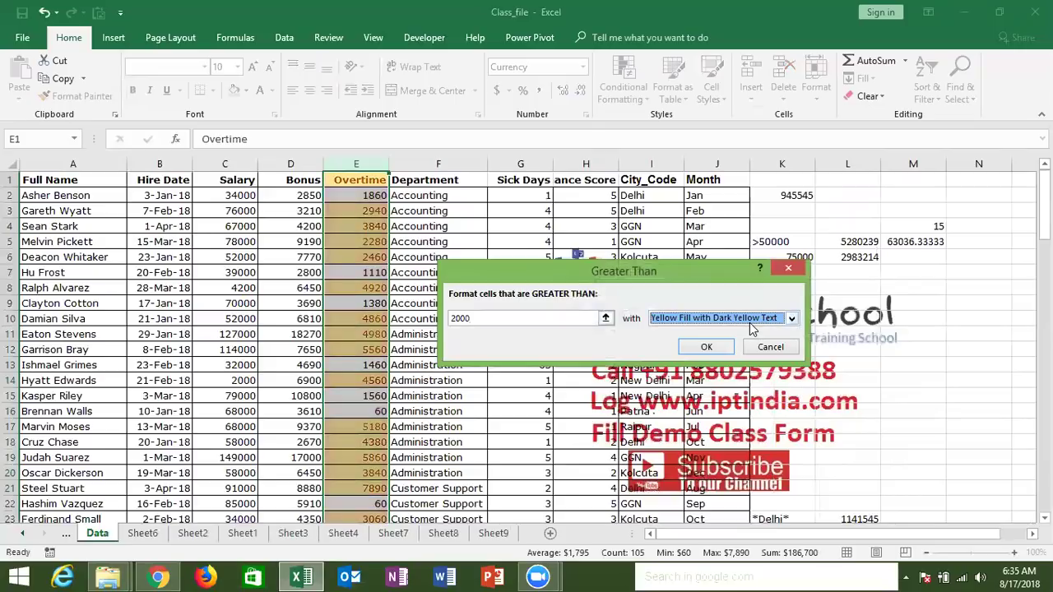
{"action": "left_click", "coordinate": [750, 323]}
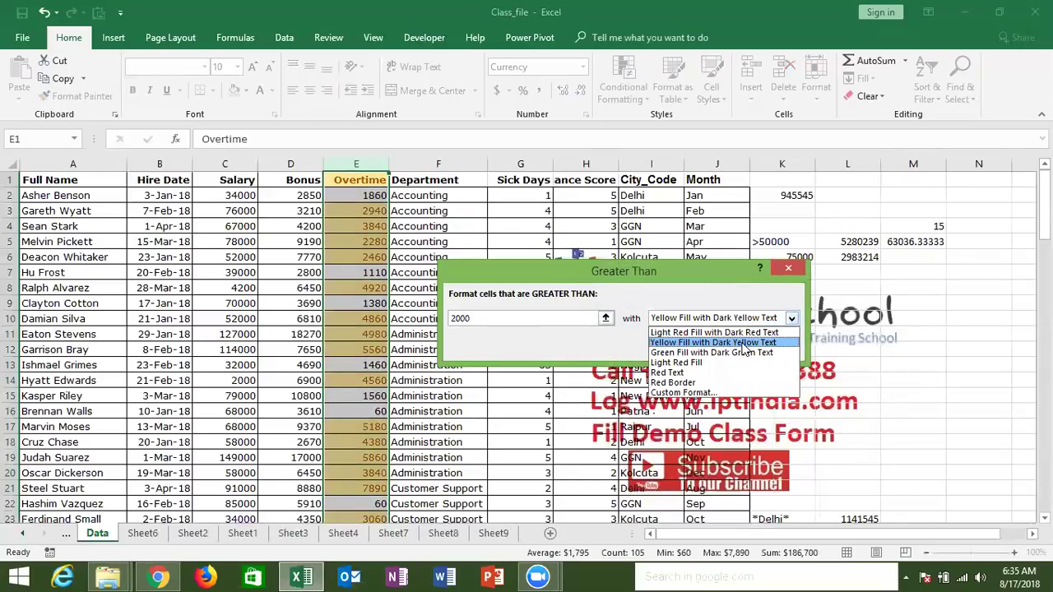
{"action": "left_click", "coordinate": [743, 354]}
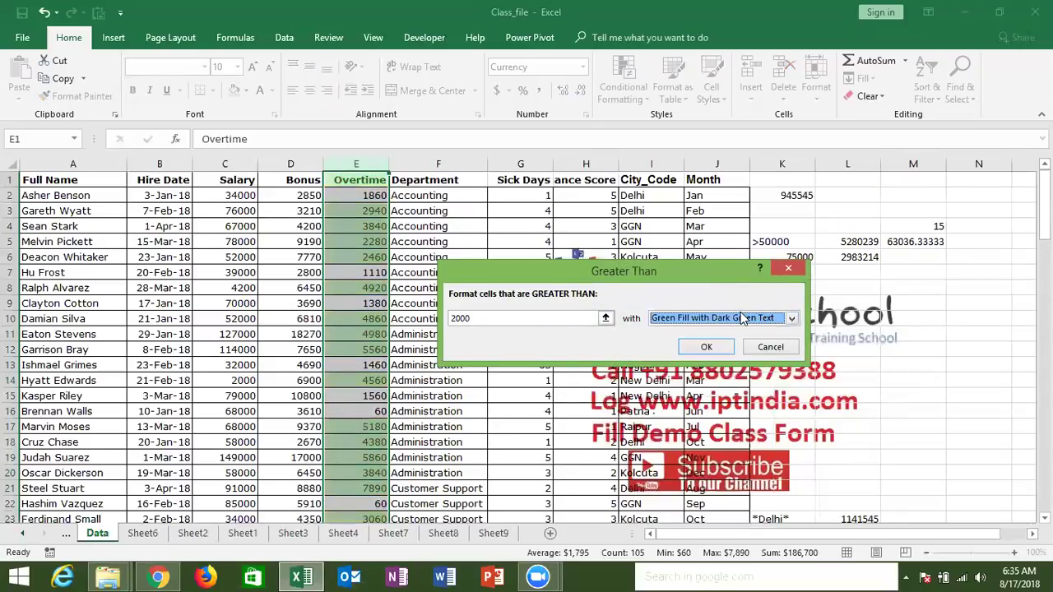
{"action": "left_click", "coordinate": [743, 319]}
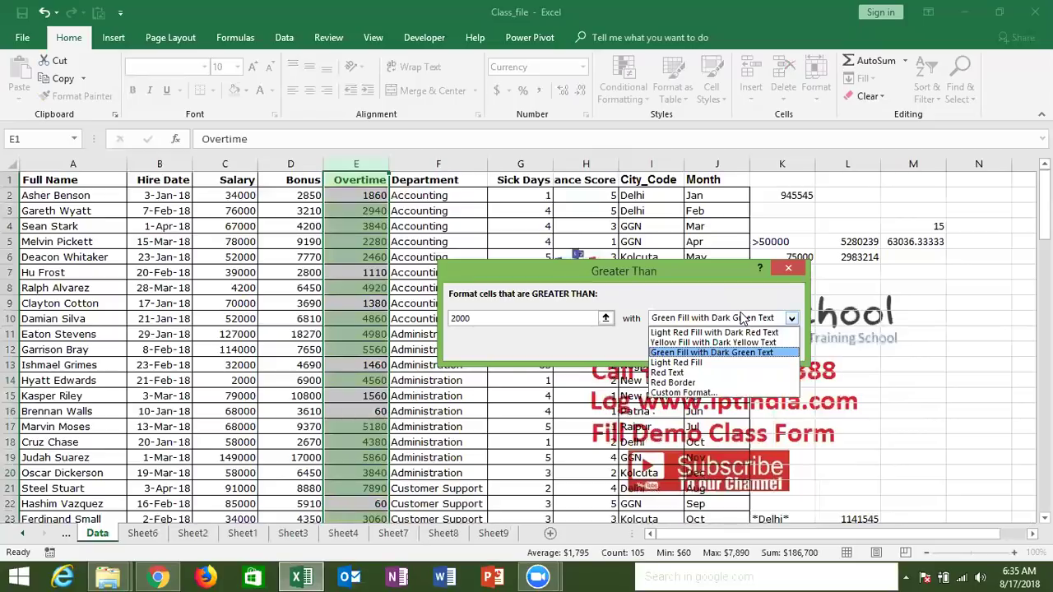
{"action": "left_click", "coordinate": [695, 394]}
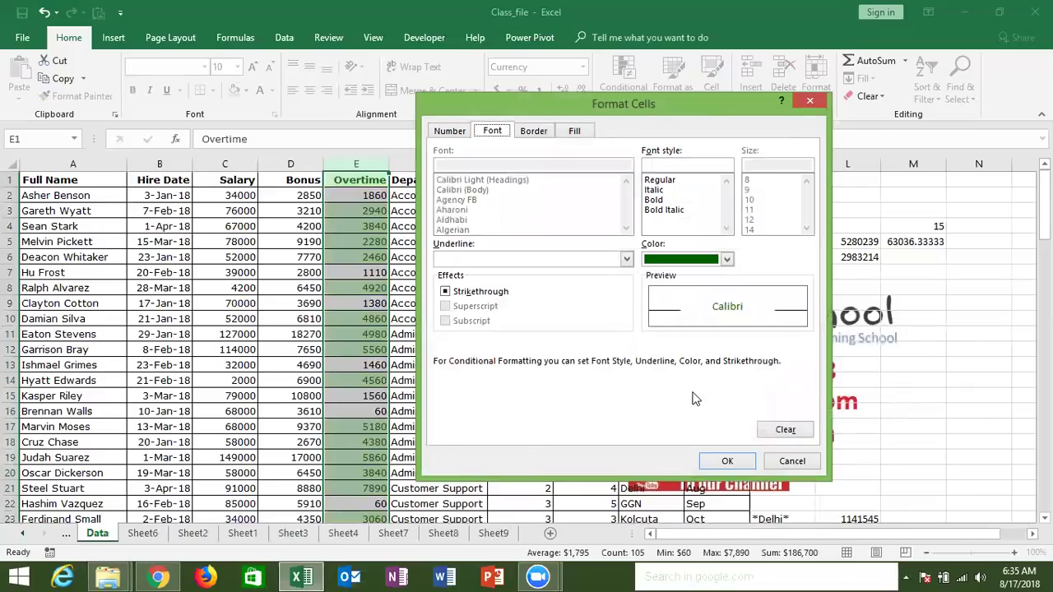
{"action": "key", "text": "Escape"}
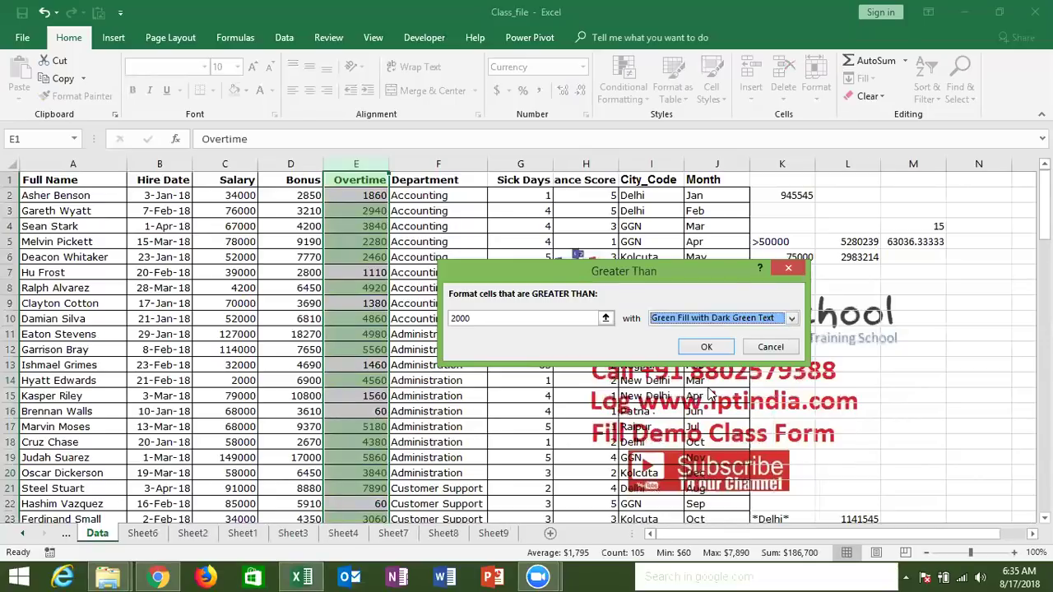
{"action": "key", "text": "Escape"}
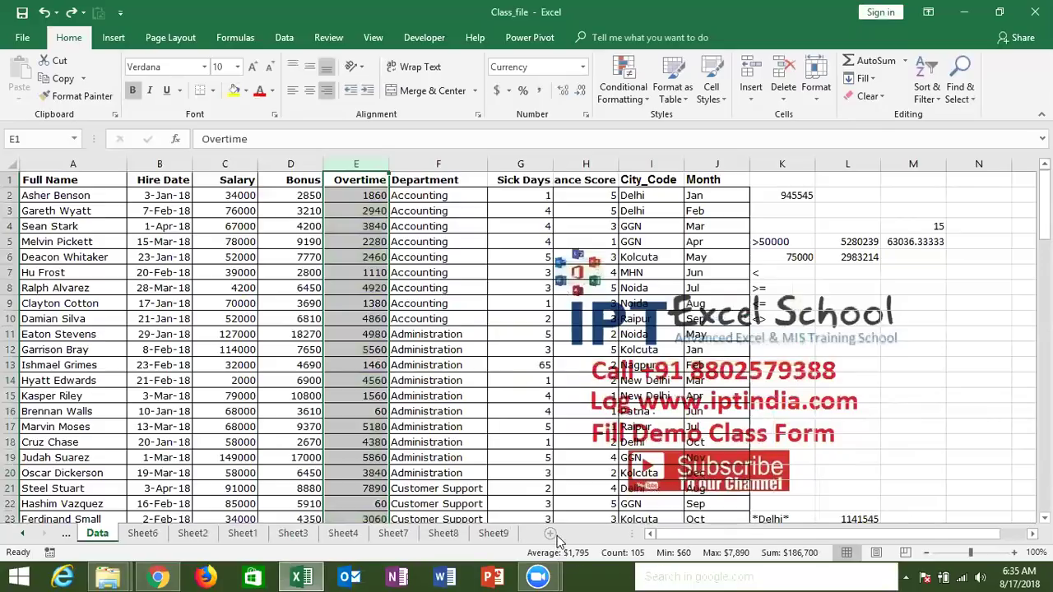
- Add the blank Sheet10 and delete the grouped sheets Sheet6 through Sheet3
{"action": "left_click", "coordinate": [555, 537]}
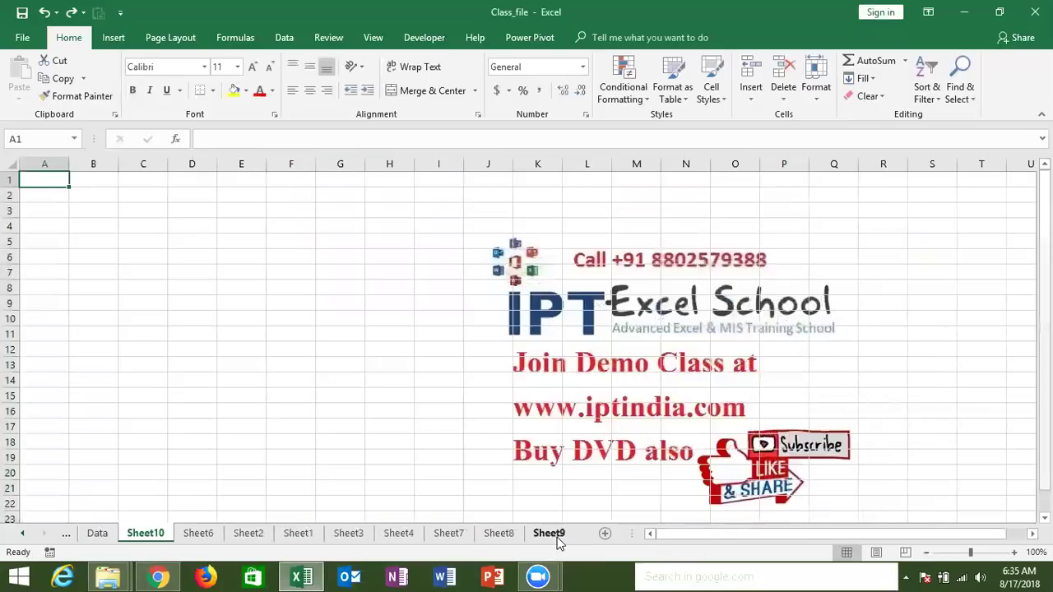
{"action": "left_click", "coordinate": [247, 536]}
{"action": "left_click", "coordinate": [197, 537]}
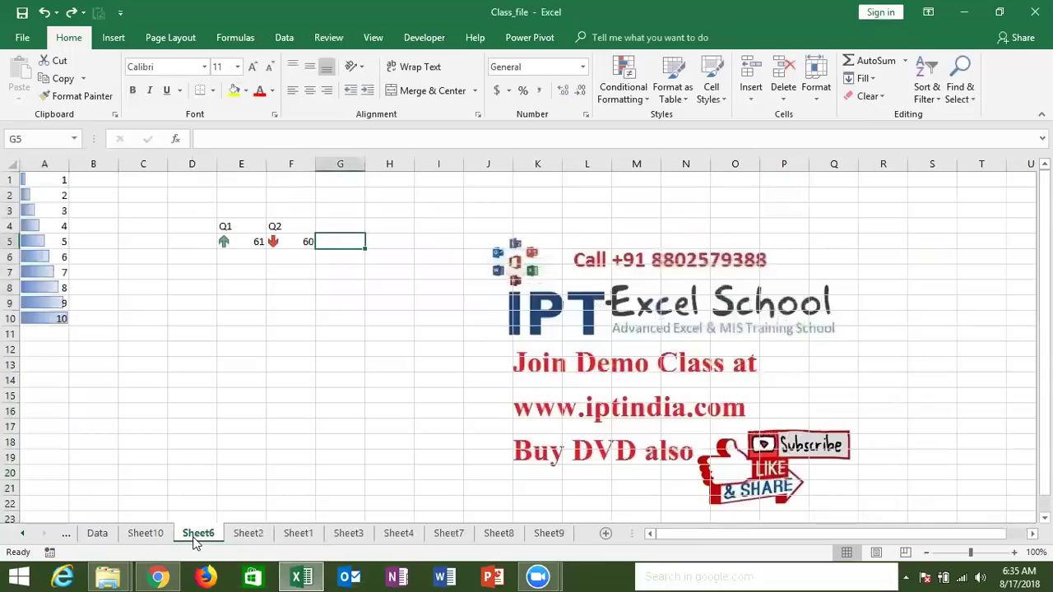
{"action": "left_click", "coordinate": [357, 536], "text": "shift"}
{"action": "right_click", "coordinate": [357, 537]}
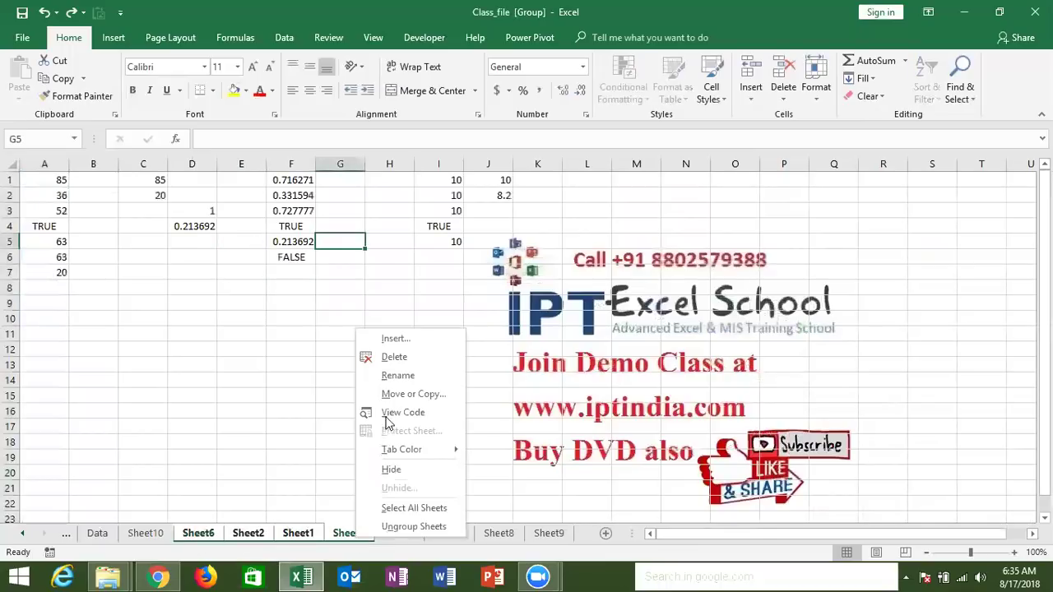
{"action": "left_click", "coordinate": [395, 357]}
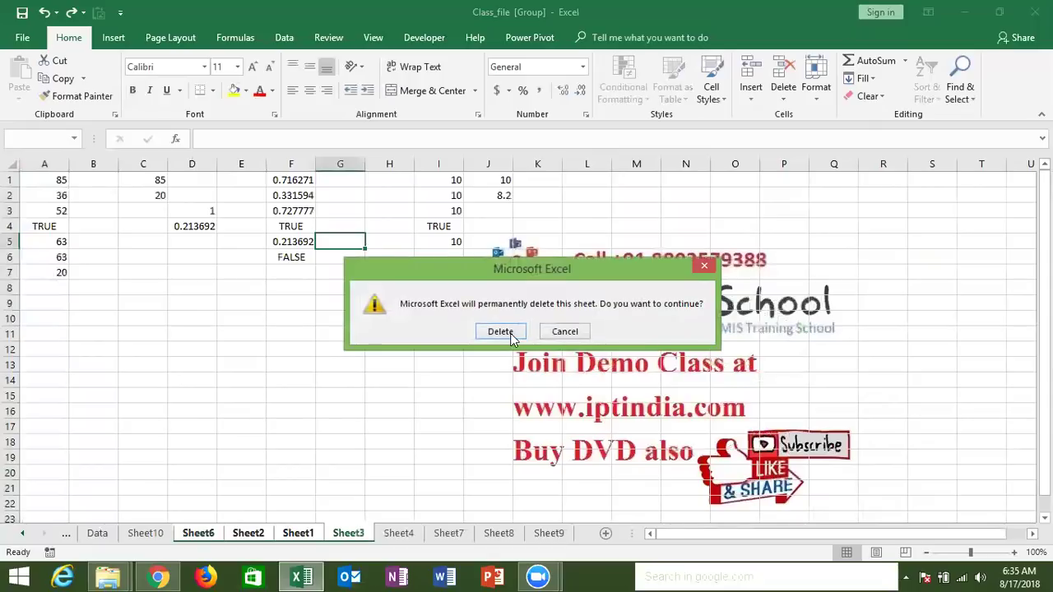
{"action": "left_click", "coordinate": [503, 332]}
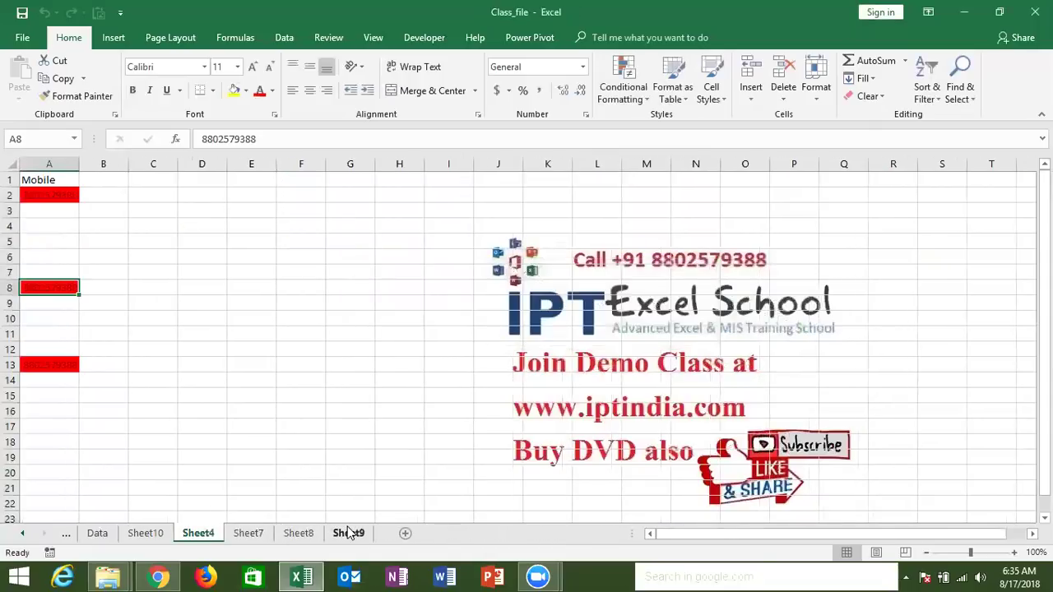
- Delete the remaining grouped sheets Sheet4 through Sheet9
{"action": "left_click", "coordinate": [348, 534], "text": "shift"}
{"action": "right_click", "coordinate": [346, 533]}
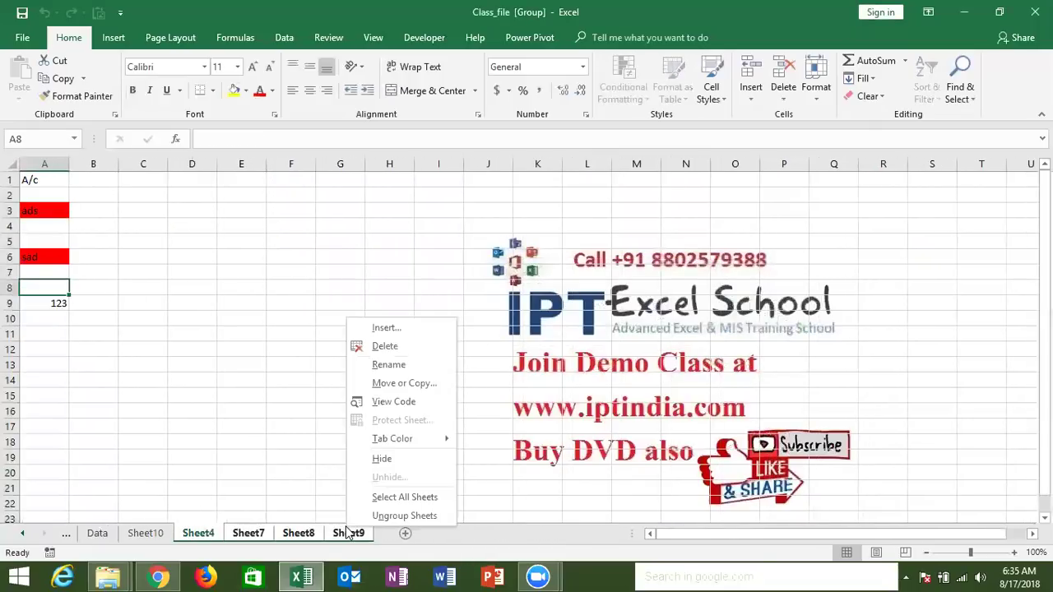
{"action": "left_click", "coordinate": [399, 352]}
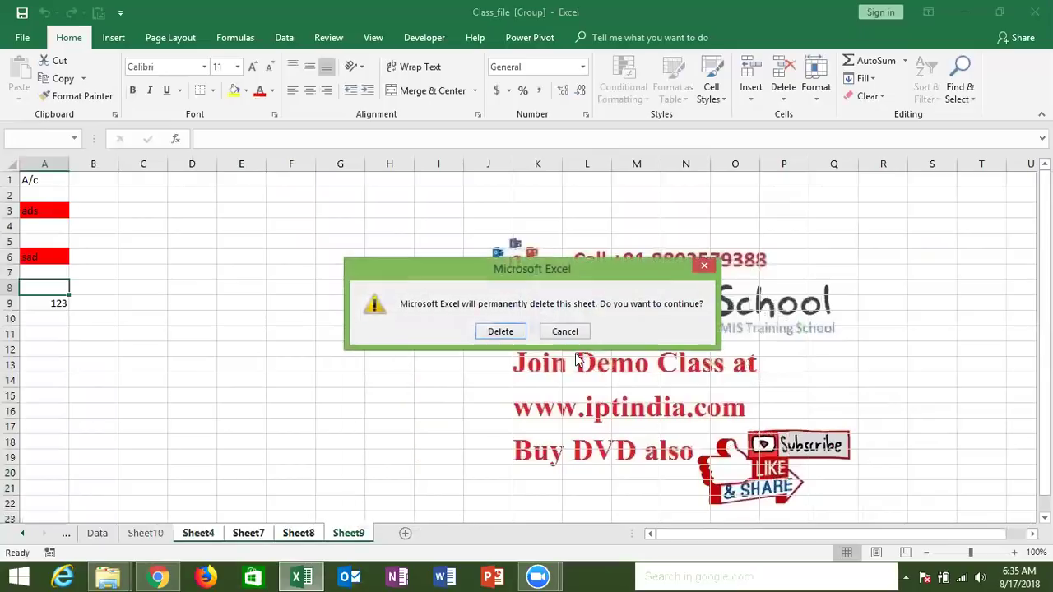
{"action": "left_click", "coordinate": [506, 330]}
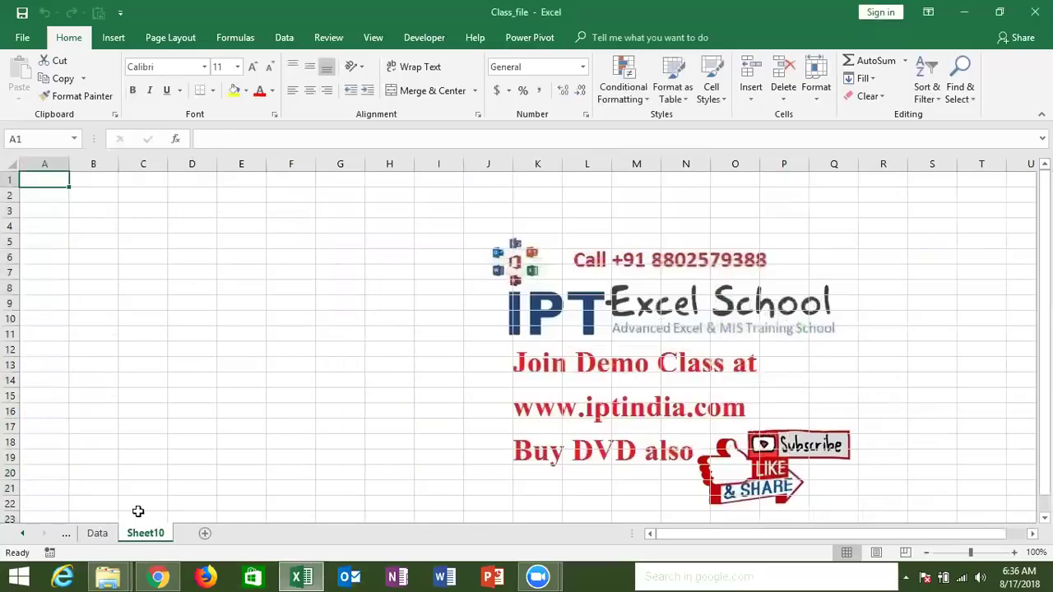
- On Sheet10, enter the heading Name in cell A1
{"action": "left_click", "coordinate": [113, 536]}
{"action": "left_click", "coordinate": [143, 534]}
{"action": "left_click", "coordinate": [42, 193]}
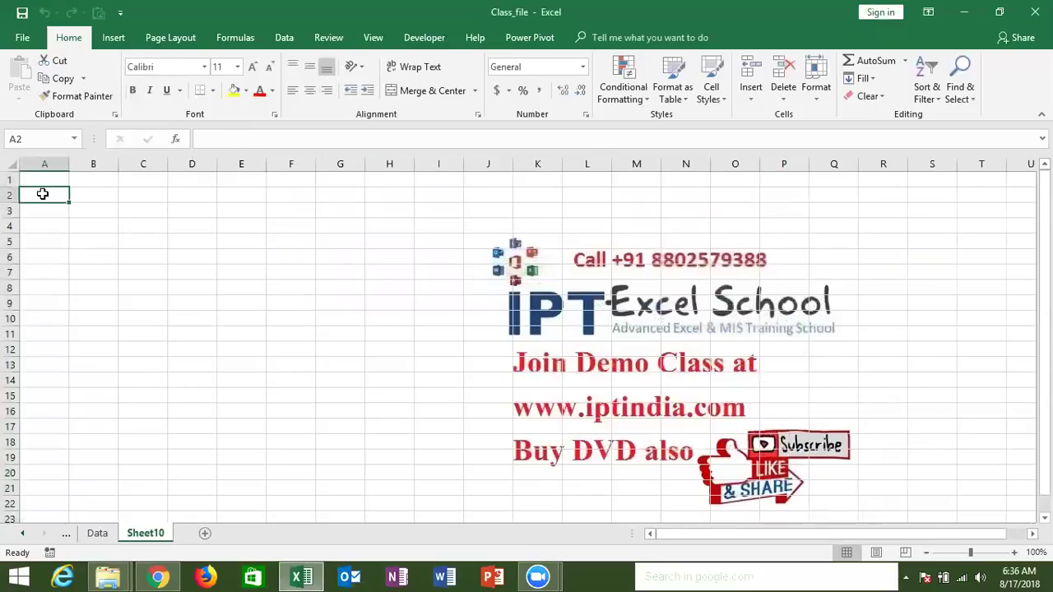
{"action": "left_click", "coordinate": [51, 180]}
{"action": "type", "text": "a"}
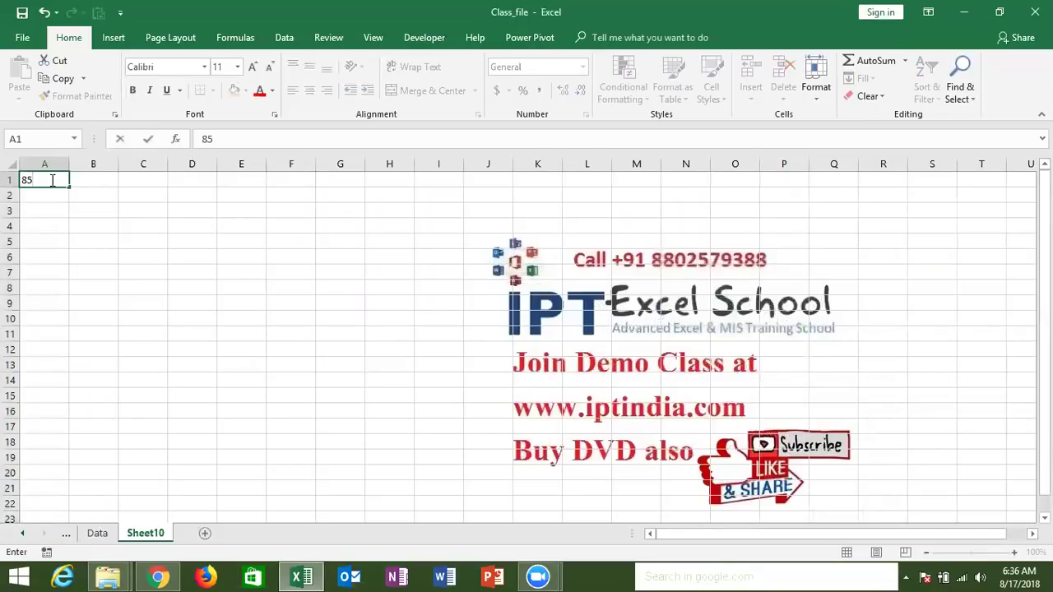
{"action": "key", "text": "Escape"}
{"action": "type", "text": "Name"}
{"action": "key", "text": "Tab"}
- Enter the month heading JAN in cell B1
{"action": "type", "text": "Roll"}
{"action": "key", "text": "BackSpace"}
{"action": "key", "text": "BackSpace"}
{"action": "key", "text": "BackSpace"}
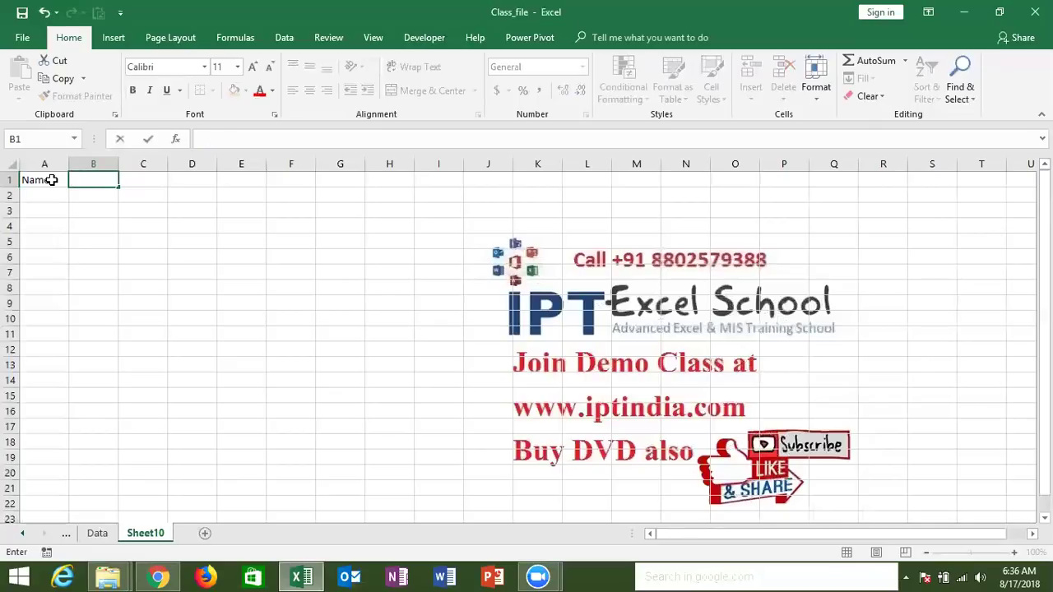
{"action": "type", "text": "JA"}
{"action": "key", "text": "BackSpace"}
{"action": "type", "text": "AN"}
{"action": "left_click", "coordinate": [51, 180]}
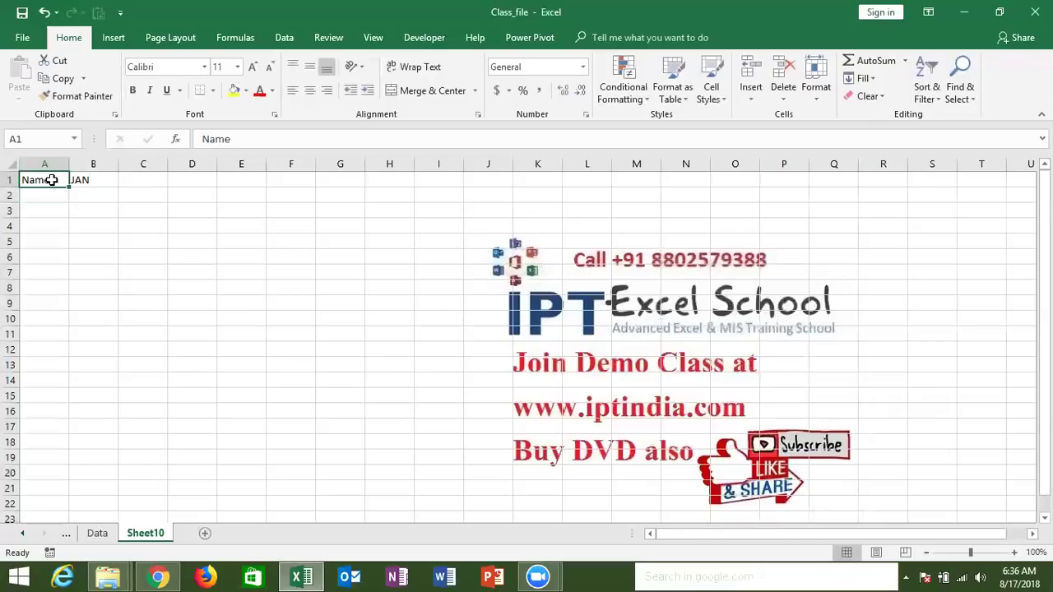
- Fill the month headings from JAN through JUL across B1:H1
{"action": "left_click", "coordinate": [87, 181]}
{"action": "mouse_move", "coordinate": [118, 187]}
{"action": "left_mouse_down"}
{"action": "mouse_move", "coordinate": [299, 163]}
{"action": "mouse_move", "coordinate": [348, 164]}
{"action": "mouse_move", "coordinate": [411, 187]}
{"action": "left_mouse_up"}
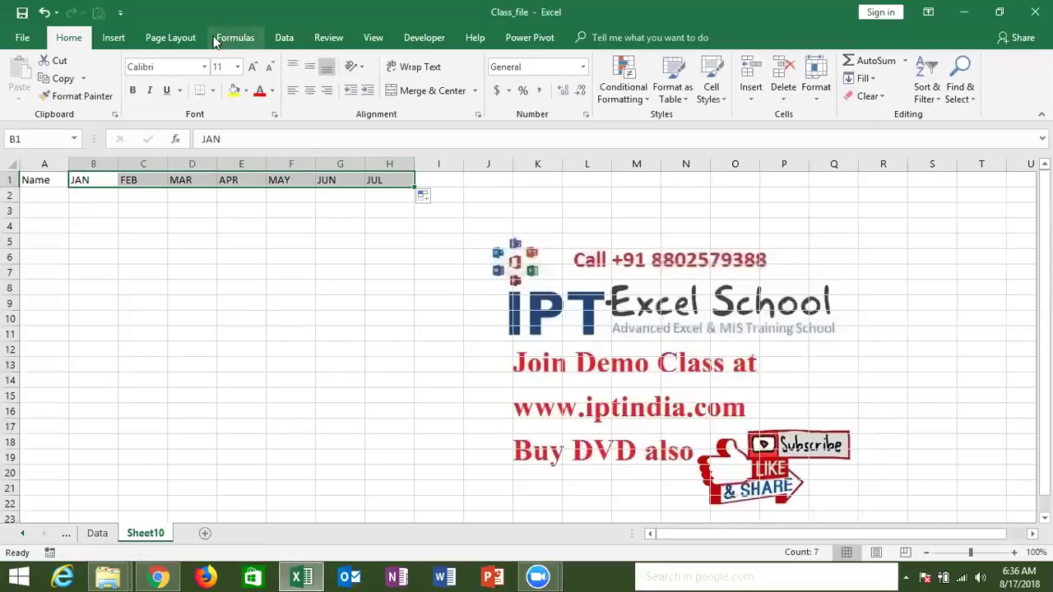
{"action": "left_click", "coordinate": [187, 37]}
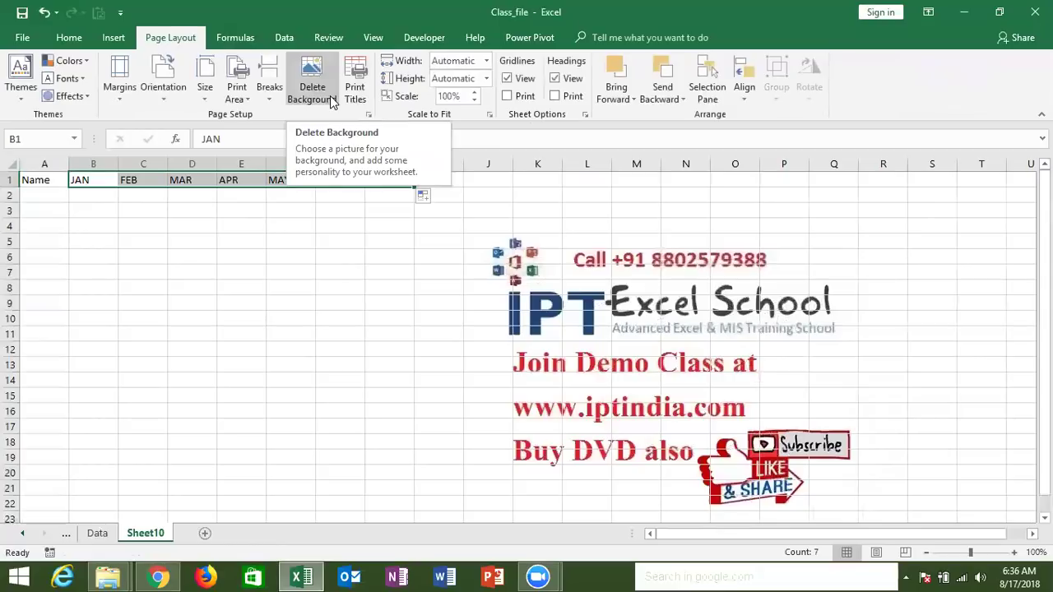
{"action": "left_click", "coordinate": [140, 238]}
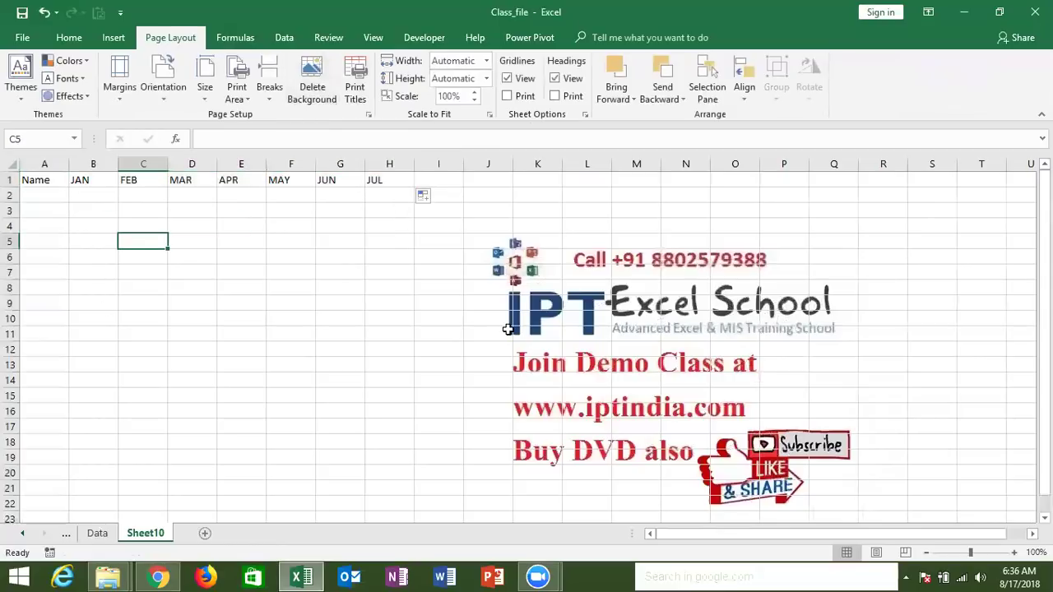
{"action": "left_click", "coordinate": [547, 317]}
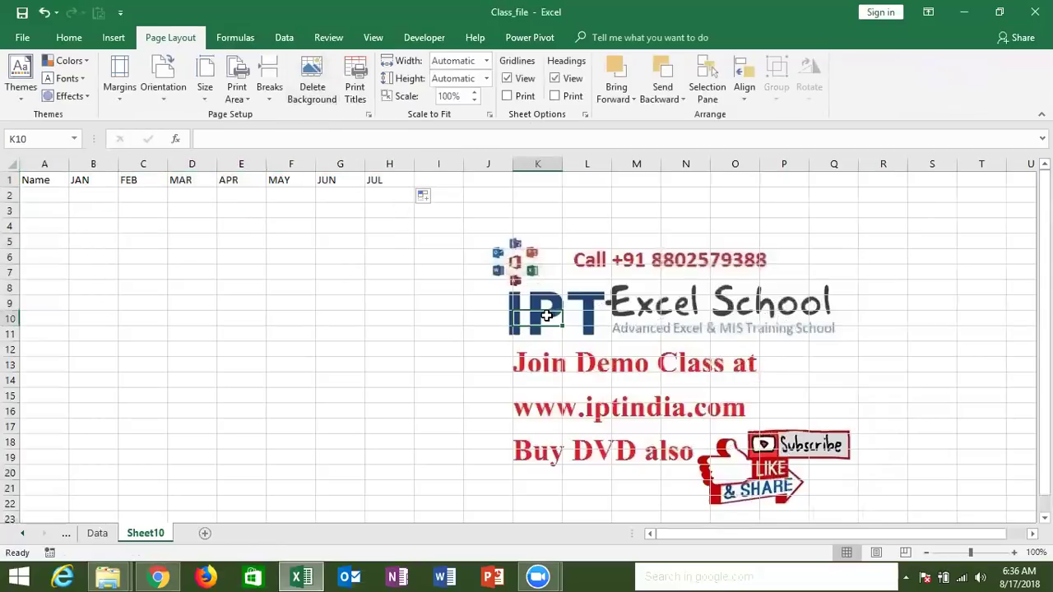
{"action": "key", "text": "super+d"}
- Open the bgb image from the desktop in Photo Viewer, close it, and return to Excel
{"action": "double_click", "coordinate": [78, 350]}
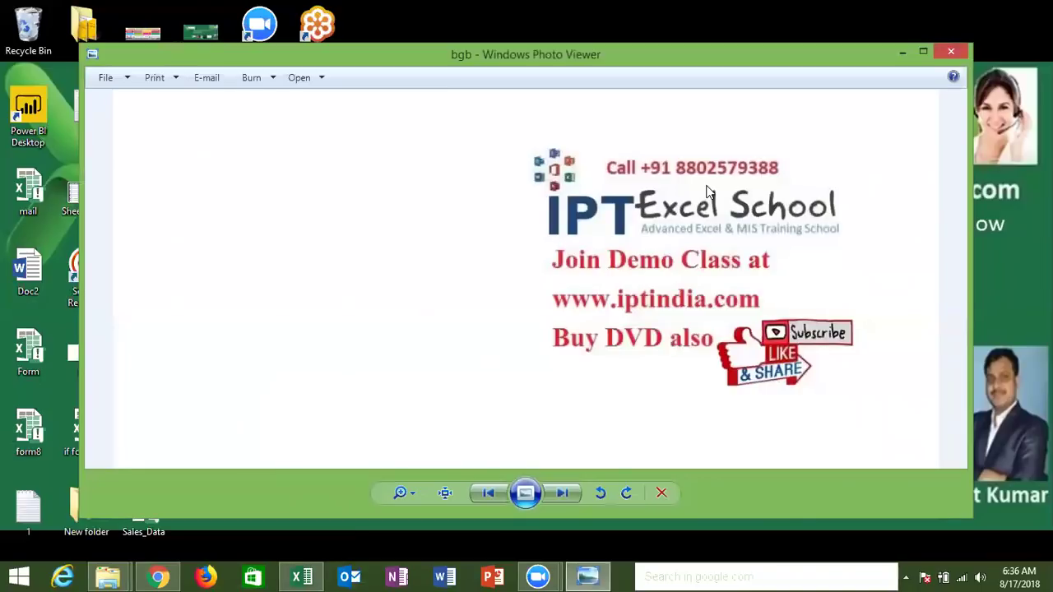
{"action": "left_click", "coordinate": [952, 50]}
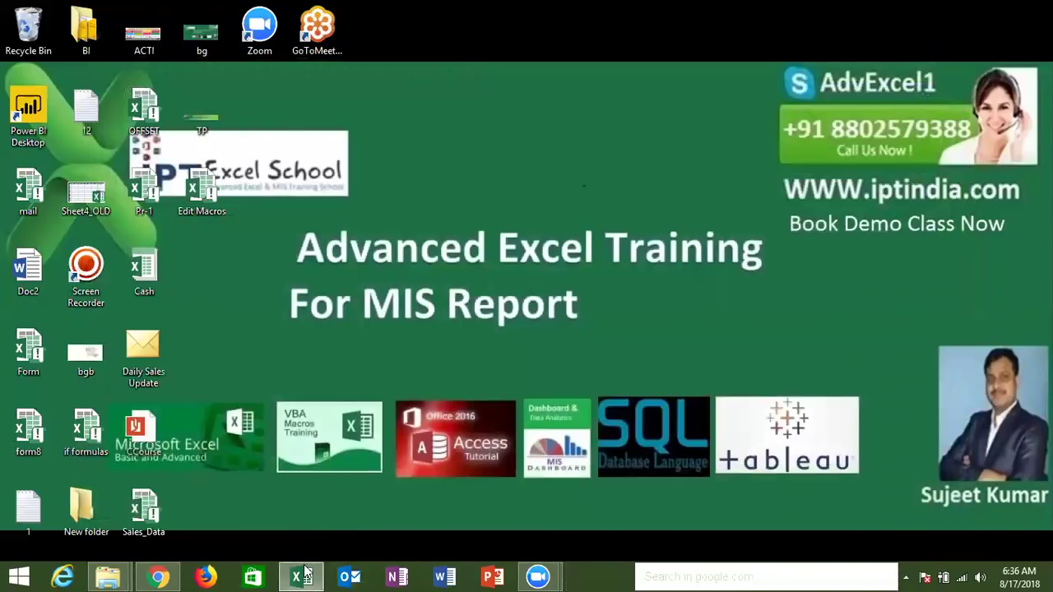
{"action": "left_click", "coordinate": [301, 575]}
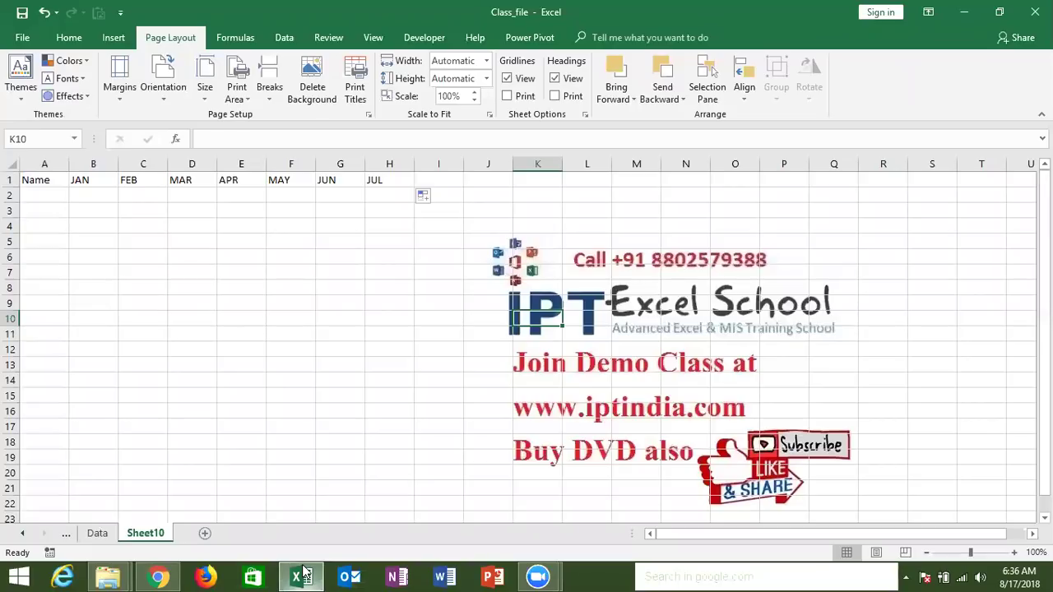
- Enter a first name in A2 and extend the names series down to A6
{"action": "left_click", "coordinate": [198, 270]}
{"action": "left_click_drag", "start_coordinate": [22, 181], "coordinate": [28, 190]}
{"action": "left_click", "coordinate": [29, 192]}
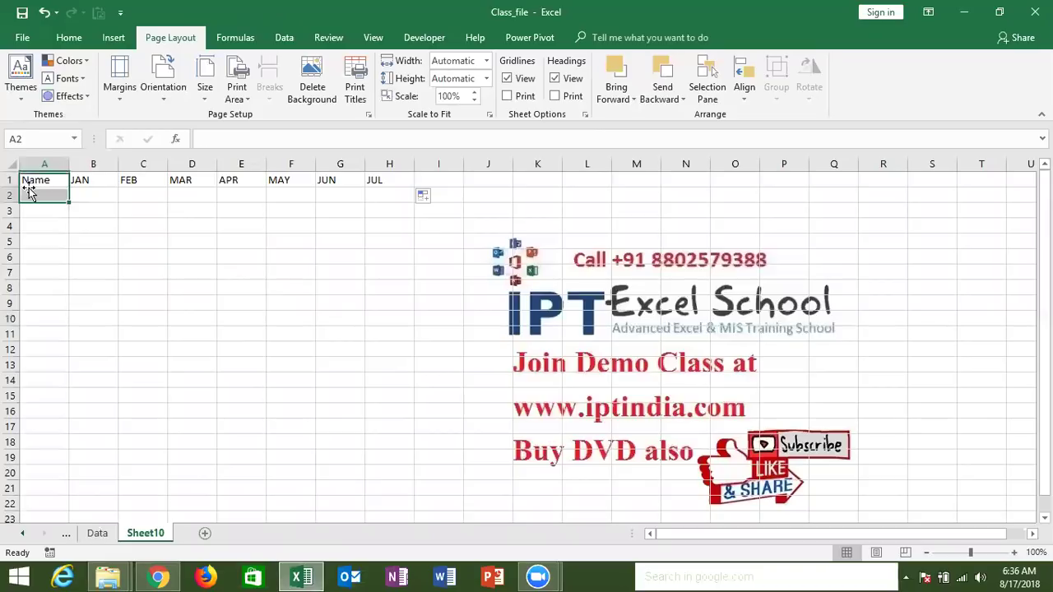
{"action": "type", "text": "Puja"}
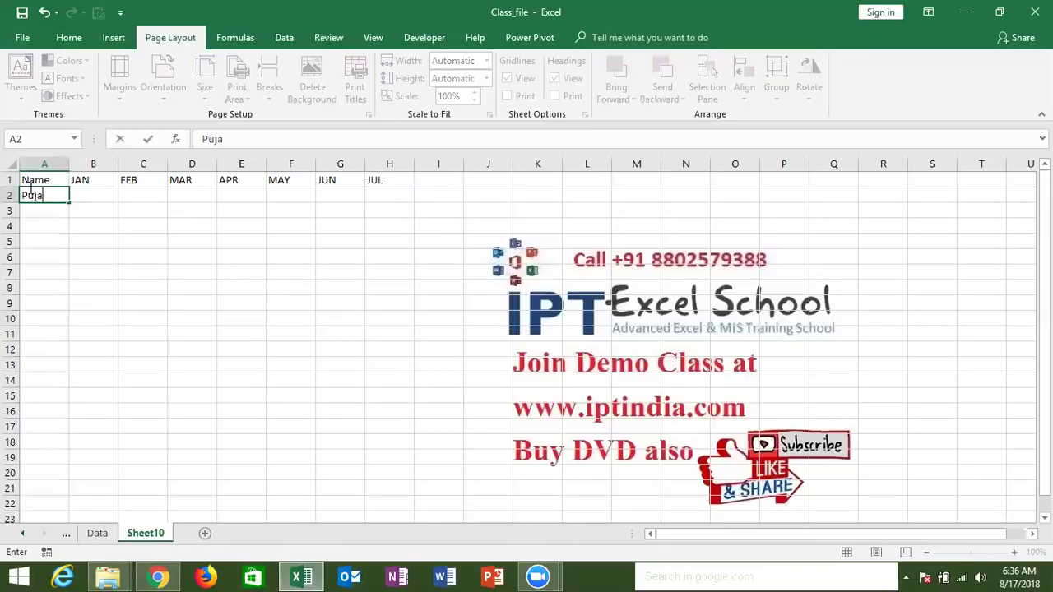
{"action": "key", "text": "Return"}
{"action": "left_click", "coordinate": [29, 192]}
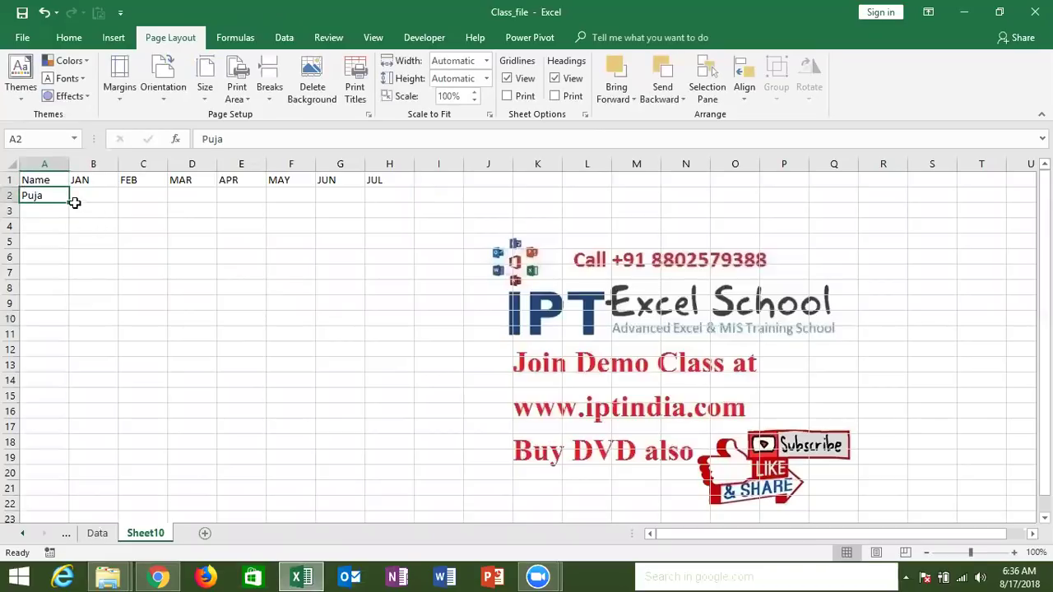
{"action": "left_click_drag", "start_coordinate": [71, 202], "coordinate": [77, 257]}
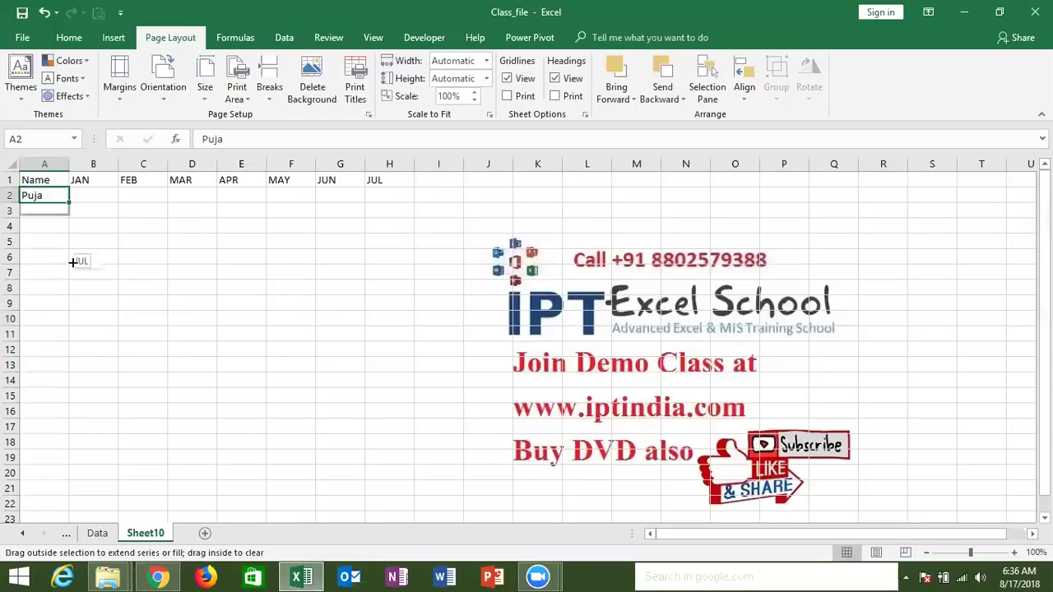
- Fill B2:H6 with the formula =RANDBETWEEN(10,90)
{"action": "left_click", "coordinate": [93, 191]}
{"action": "type", "text": "=ra"}
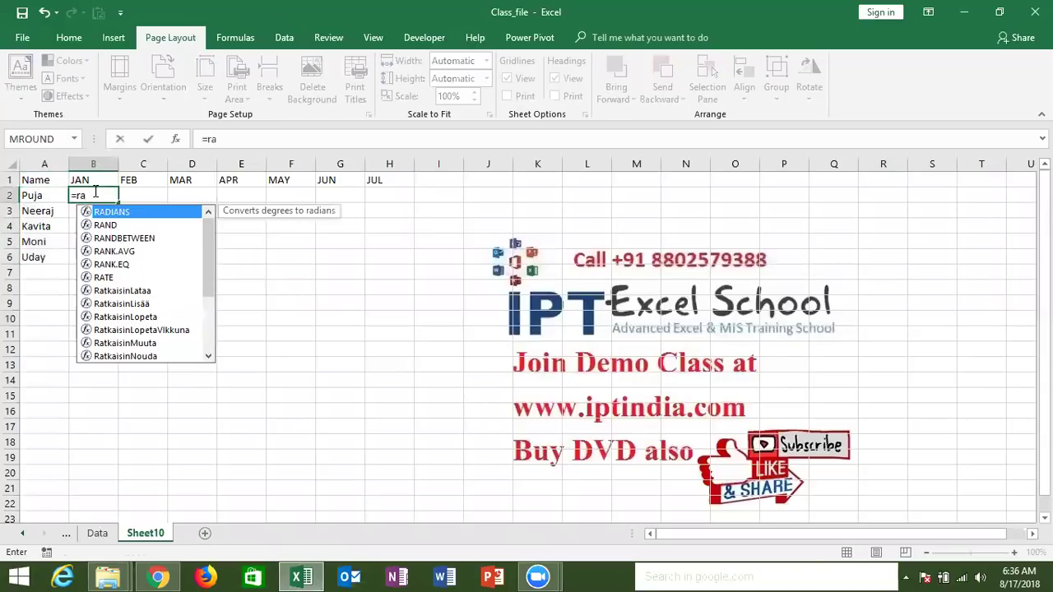
{"action": "key", "text": "Down"}
{"action": "key", "text": "Down"}
{"action": "key", "text": "Tab"}
{"action": "type", "text": "10,90"}
{"action": "key", "text": "Return"}
{"action": "left_click", "coordinate": [93, 191]}
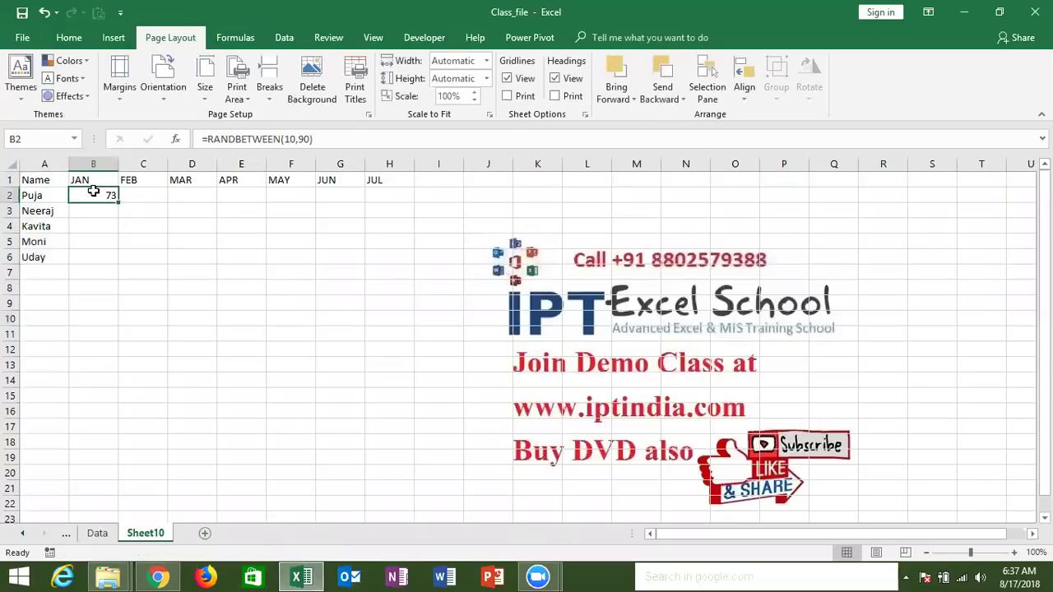
{"action": "key", "text": "shift+Right"}
{"action": "key", "text": "shift+Right"}
{"action": "key", "text": "shift+Right"}
{"action": "key", "text": "shift+Right"}
{"action": "key", "text": "shift+Right"}
{"action": "key", "text": "shift+Right"}
{"action": "key", "text": "shift+Down"}
{"action": "key", "text": "shift+Down"}
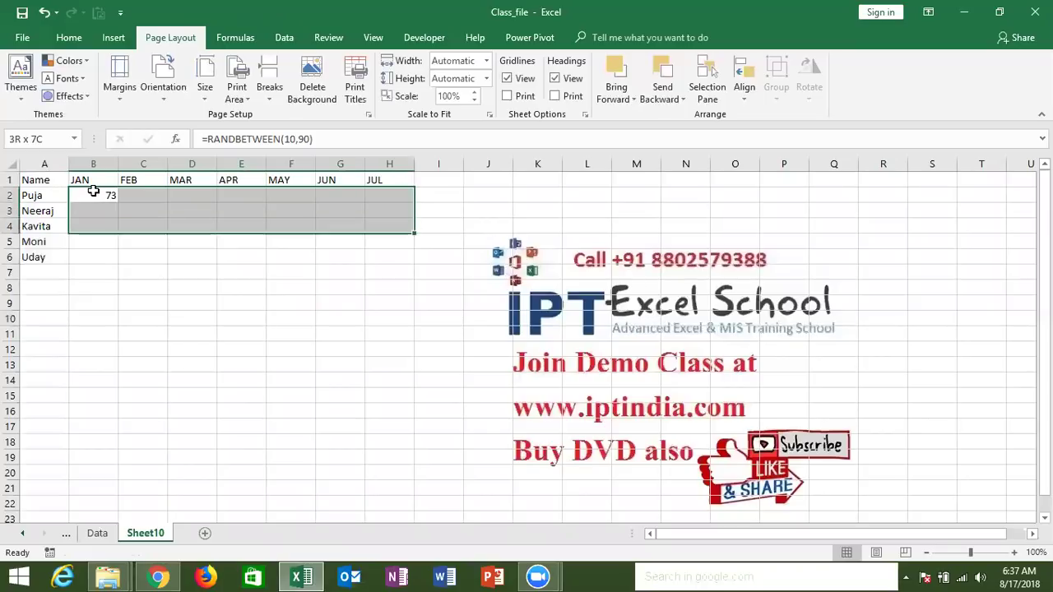
{"action": "key", "text": "shift+Down"}
{"action": "key", "text": "shift+Down"}
{"action": "key", "text": "ctrl+r"}
{"action": "key", "text": "ctrl+d"}
- Copy B2:H6 and paste it back over itself as values only
{"action": "key", "text": "ctrl+c"}
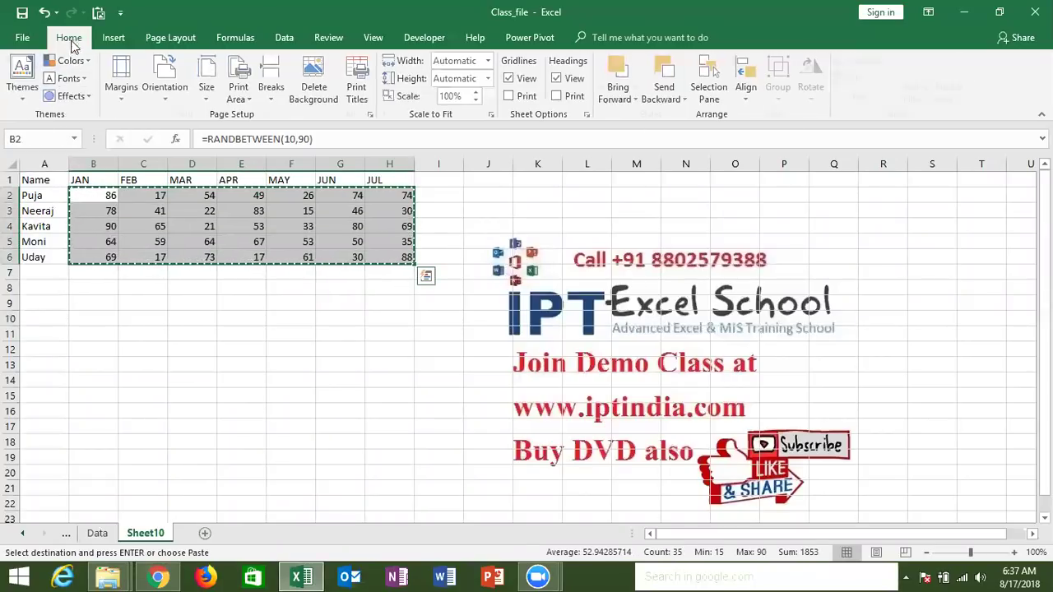
{"action": "left_click", "coordinate": [68, 38]}
{"action": "left_click", "coordinate": [19, 97]}
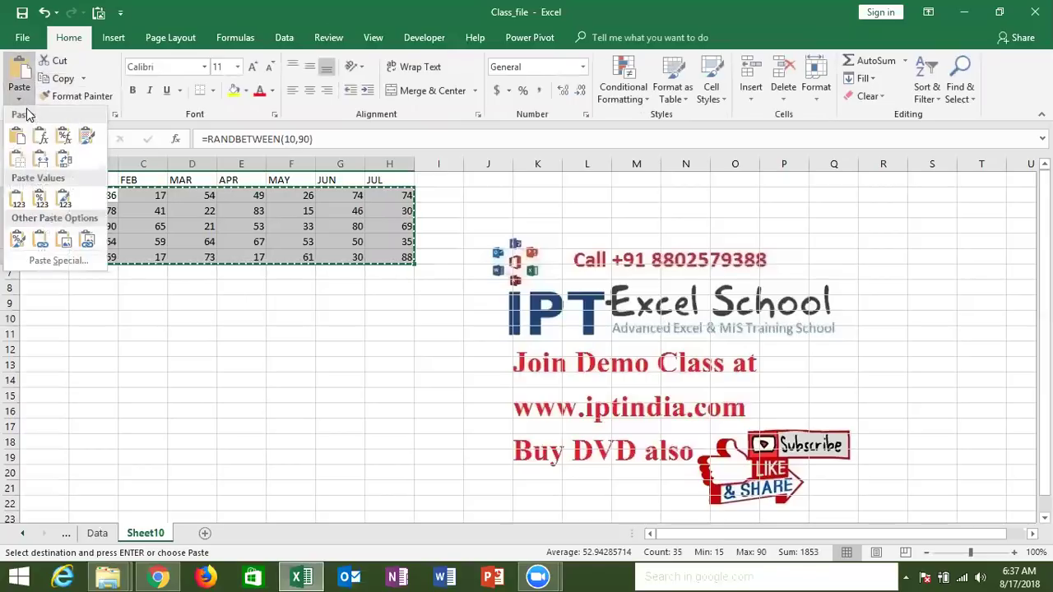
{"action": "left_click", "coordinate": [18, 198]}
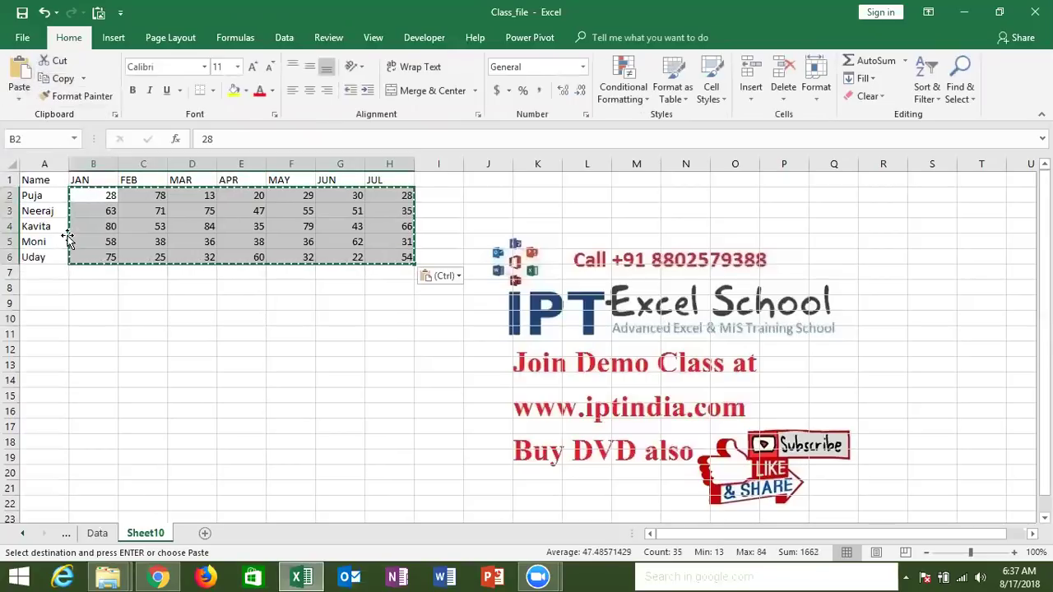
{"action": "key", "text": "Escape"}
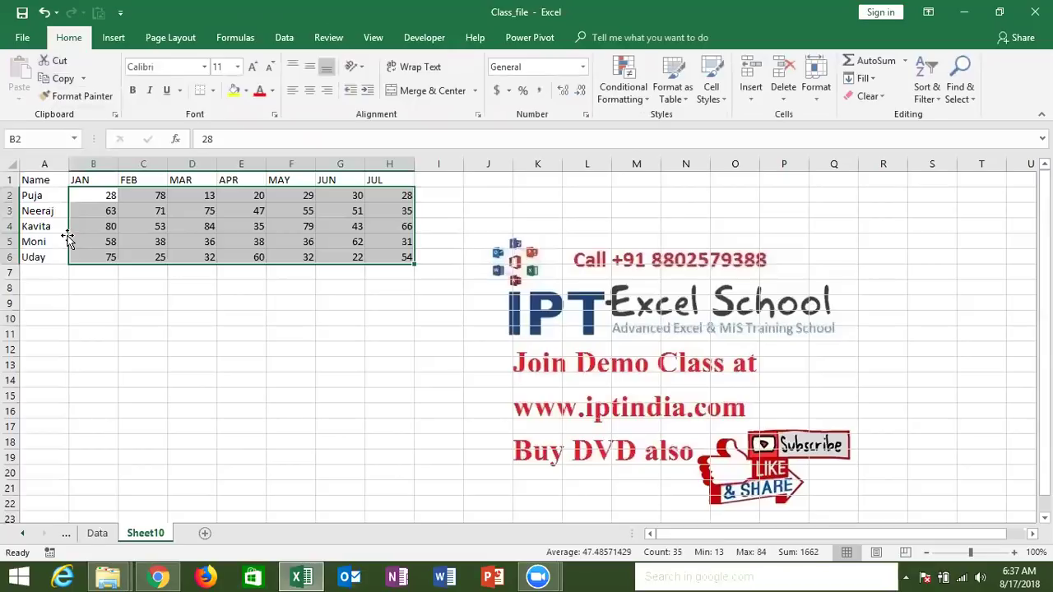
{"action": "left_click", "coordinate": [115, 254]}
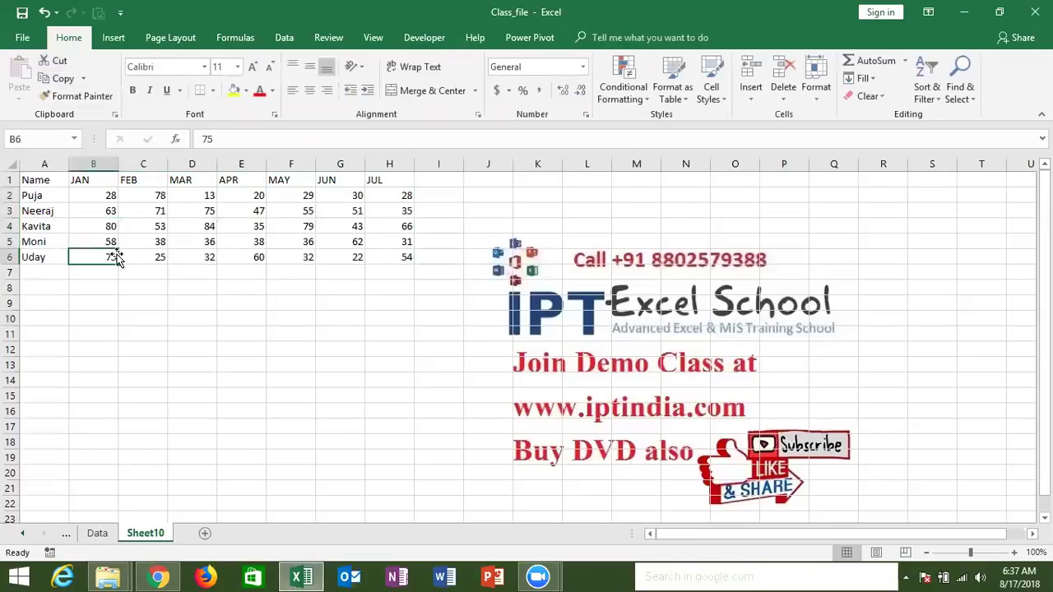
{"action": "left_click_drag", "start_coordinate": [49, 185], "coordinate": [391, 257]}
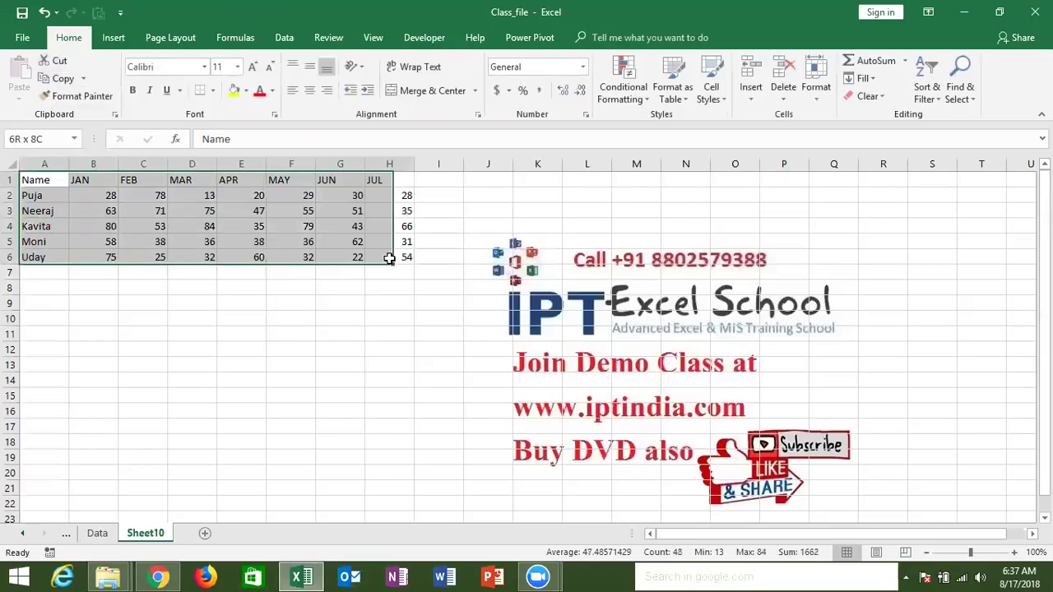
{"action": "left_click", "coordinate": [212, 91]}
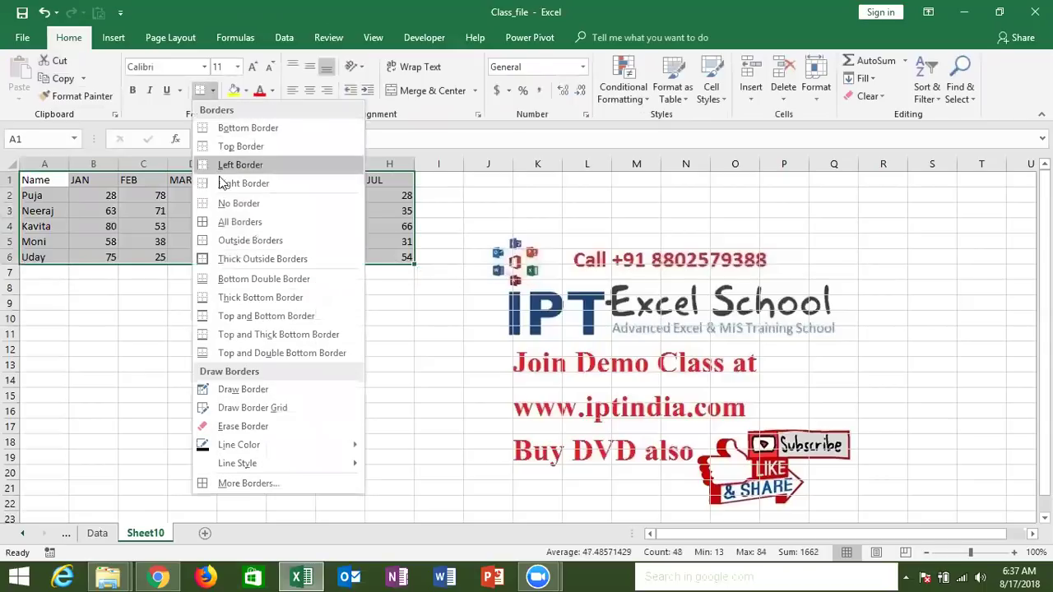
{"action": "left_click", "coordinate": [219, 222]}
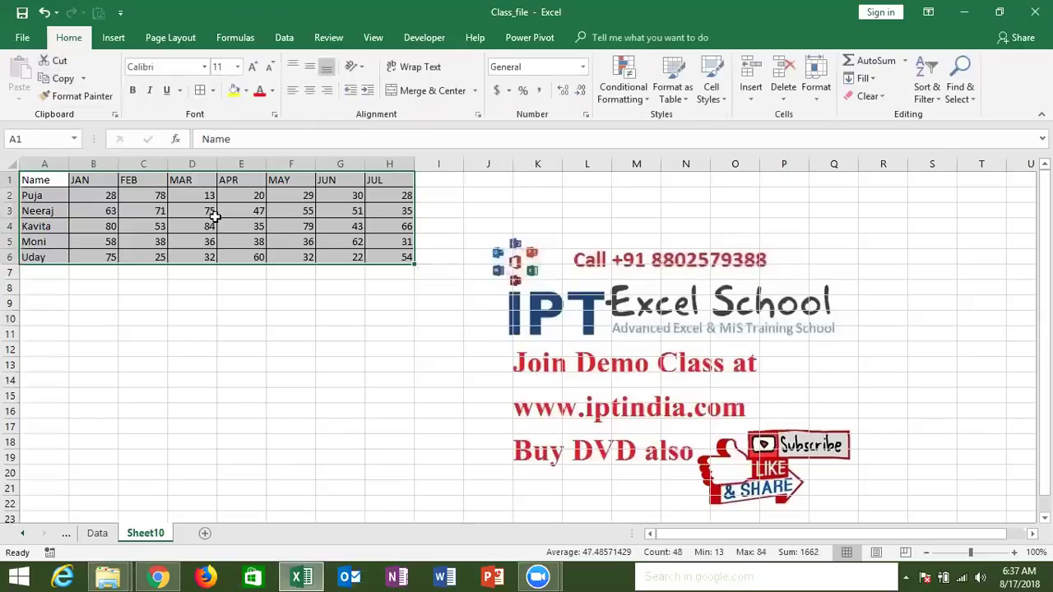
{"action": "left_click", "coordinate": [56, 272]}
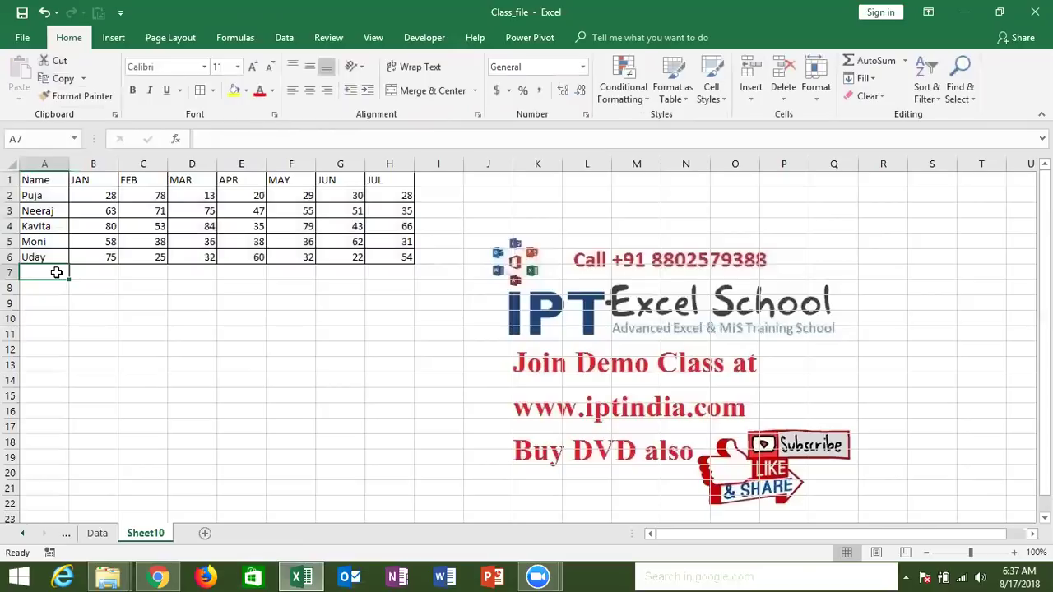
{"action": "key", "text": "ctrl+a"}
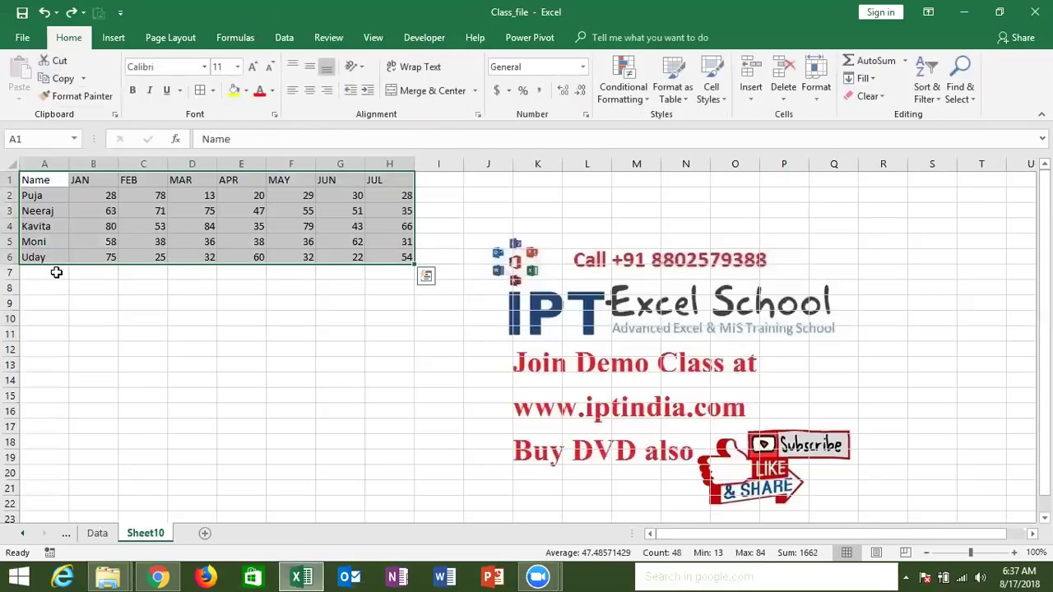
{"action": "left_click", "coordinate": [75, 216]}
{"action": "left_click_drag", "start_coordinate": [47, 164], "coordinate": [411, 173]}
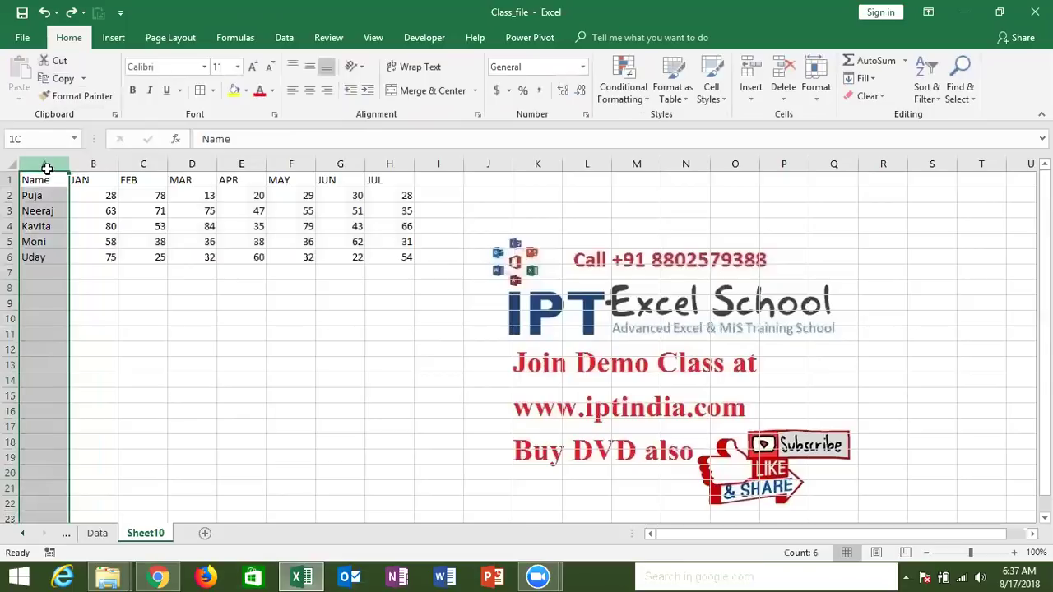
- Start a Greater Than highlight rule with value 0 using a custom format
{"action": "left_click", "coordinate": [623, 87]}
{"action": "mouse_move", "coordinate": [648, 125]}
{"action": "left_click", "coordinate": [763, 125]}
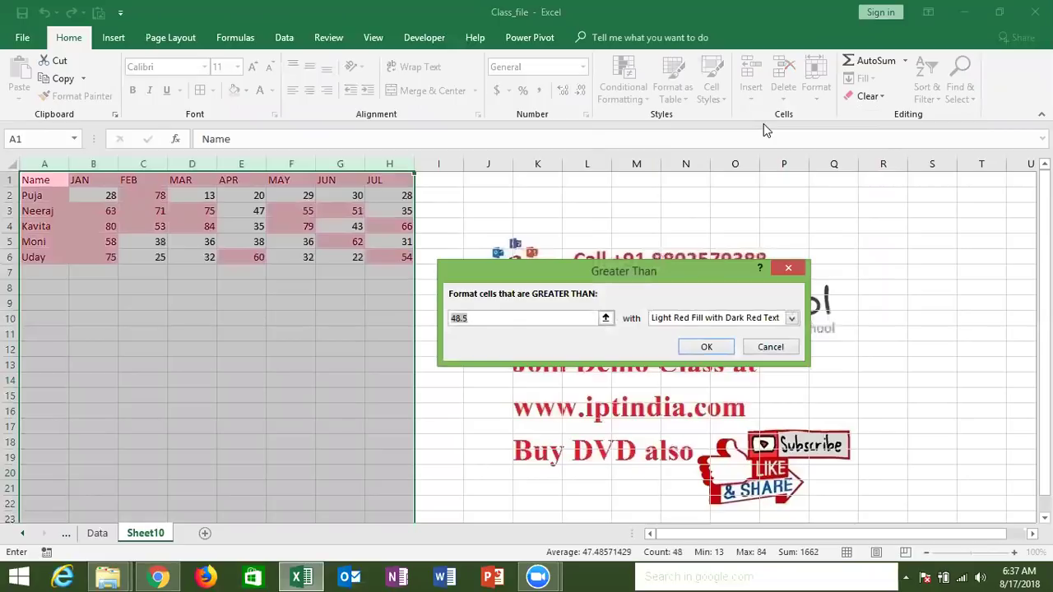
{"action": "type", "text": "0"}
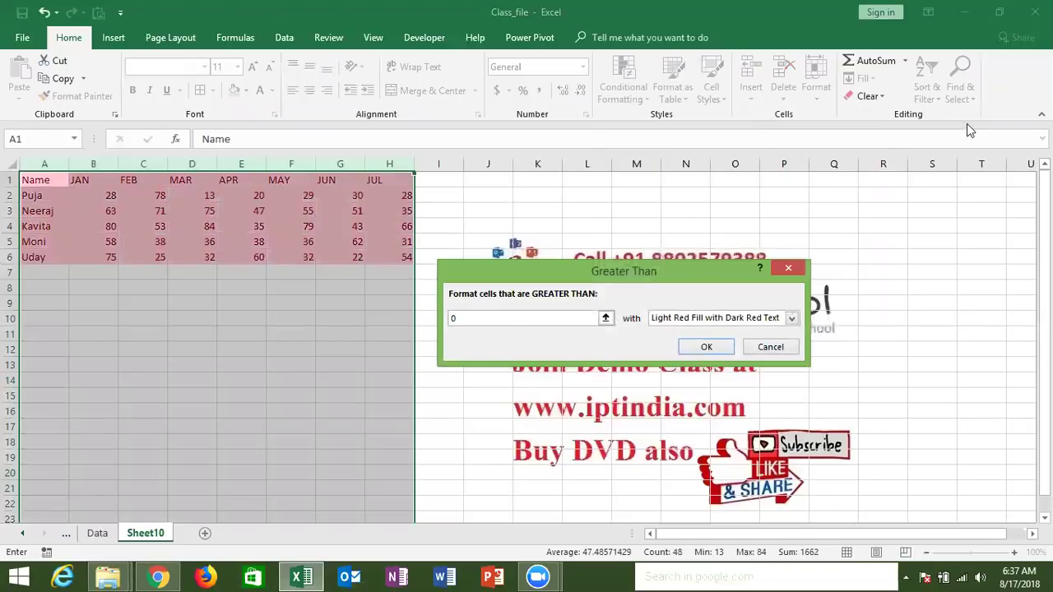
{"action": "left_click", "coordinate": [736, 320]}
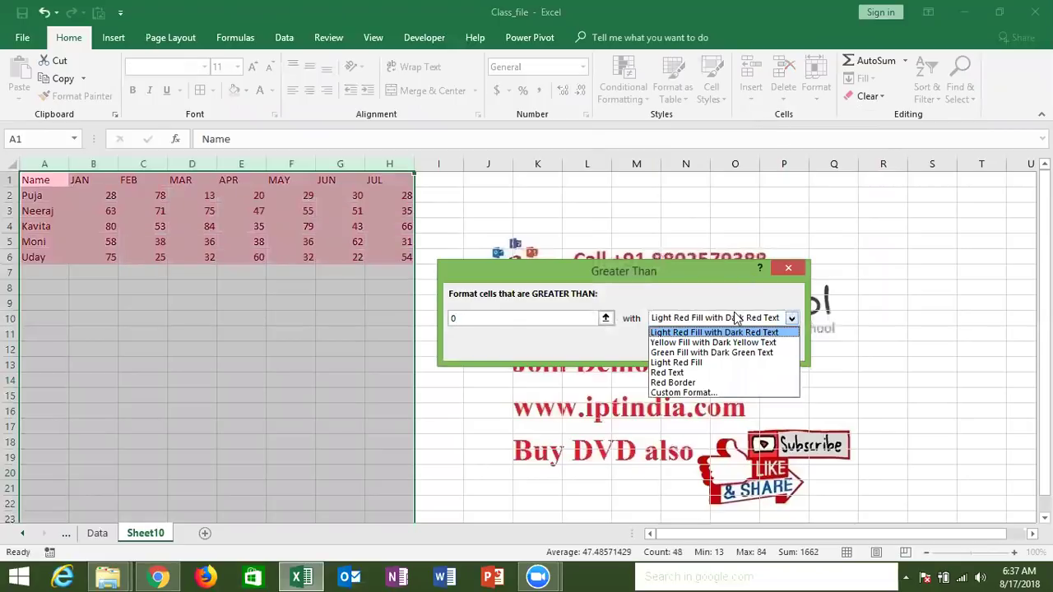
{"action": "left_click", "coordinate": [719, 399]}
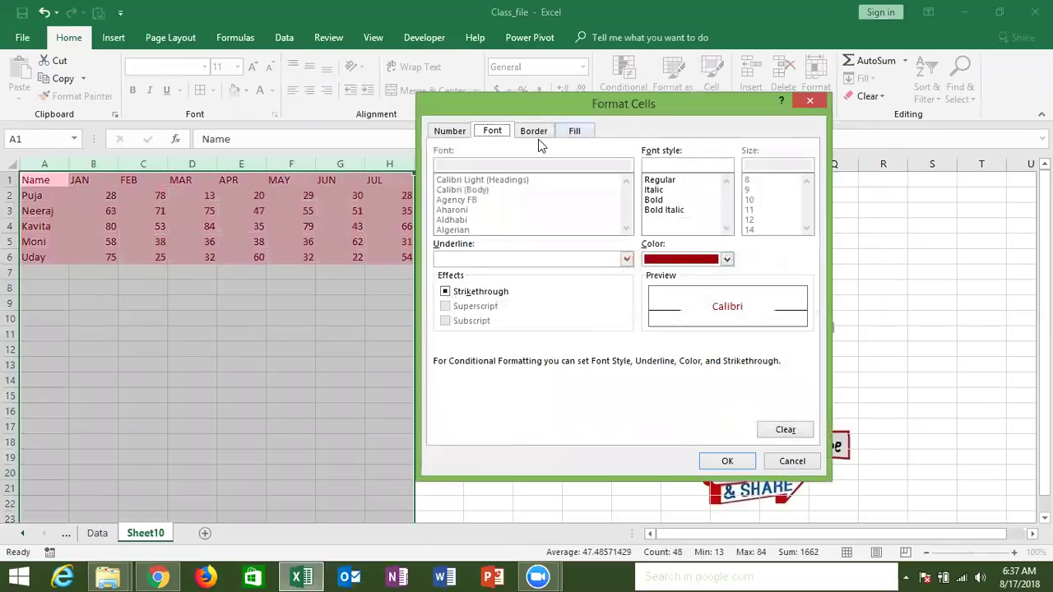
- Give the rule Automatic font colour, No Color fill and a full outline border, then apply it
{"action": "left_click", "coordinate": [670, 258]}
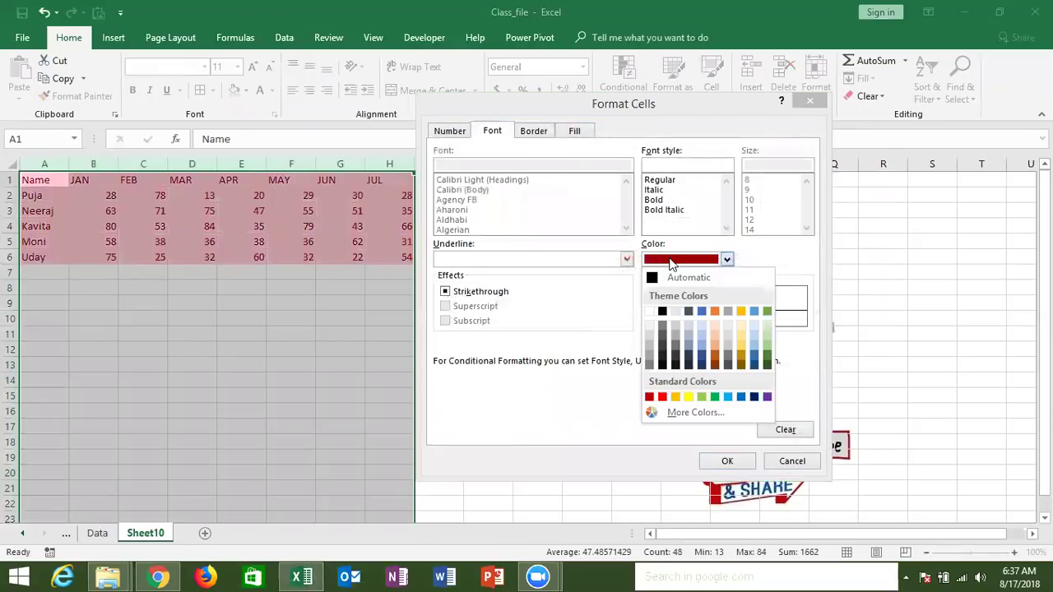
{"action": "left_click", "coordinate": [670, 279]}
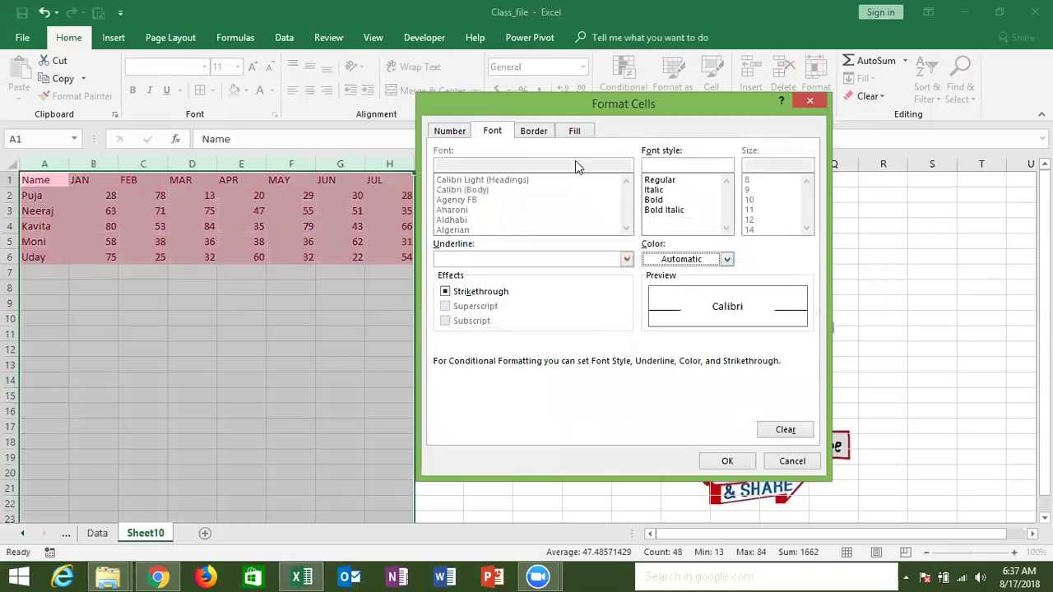
{"action": "left_click", "coordinate": [575, 132]}
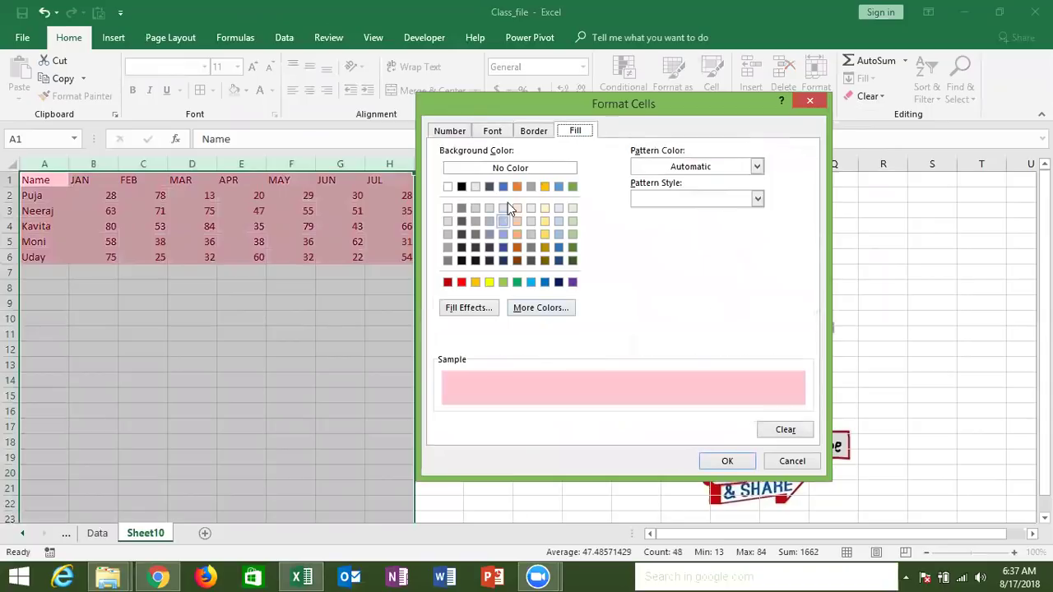
{"action": "left_click", "coordinate": [516, 169]}
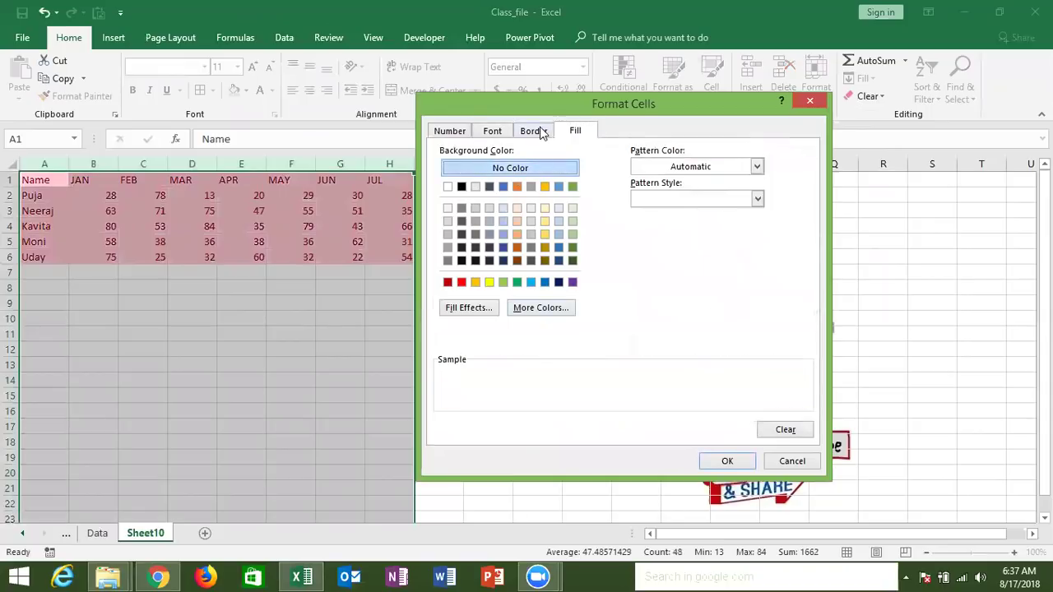
{"action": "left_click", "coordinate": [534, 131]}
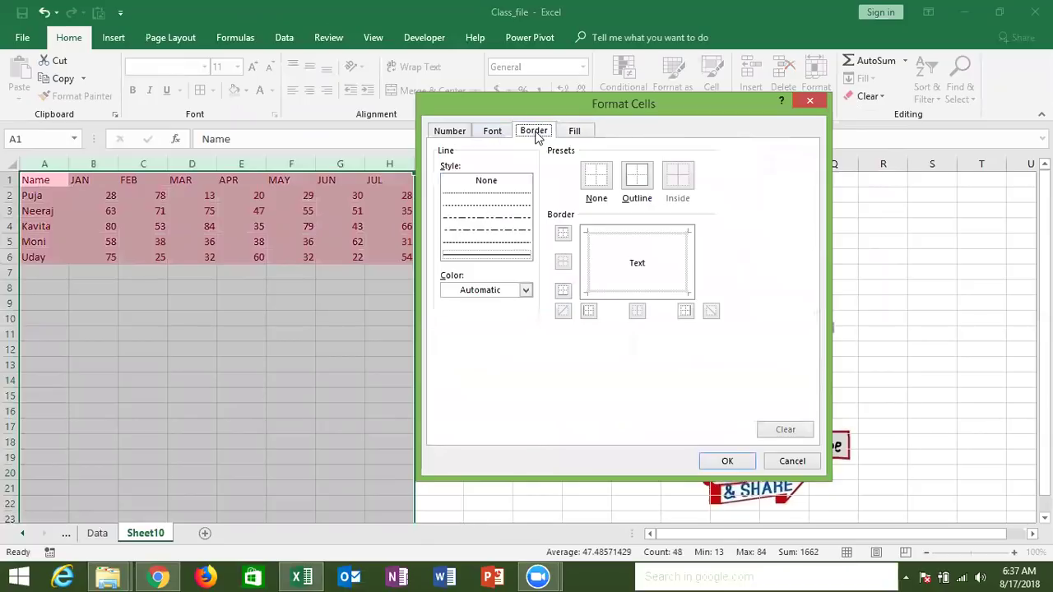
{"action": "left_click", "coordinate": [638, 233]}
{"action": "left_click", "coordinate": [588, 258]}
{"action": "left_click", "coordinate": [613, 292]}
{"action": "left_click", "coordinate": [689, 270]}
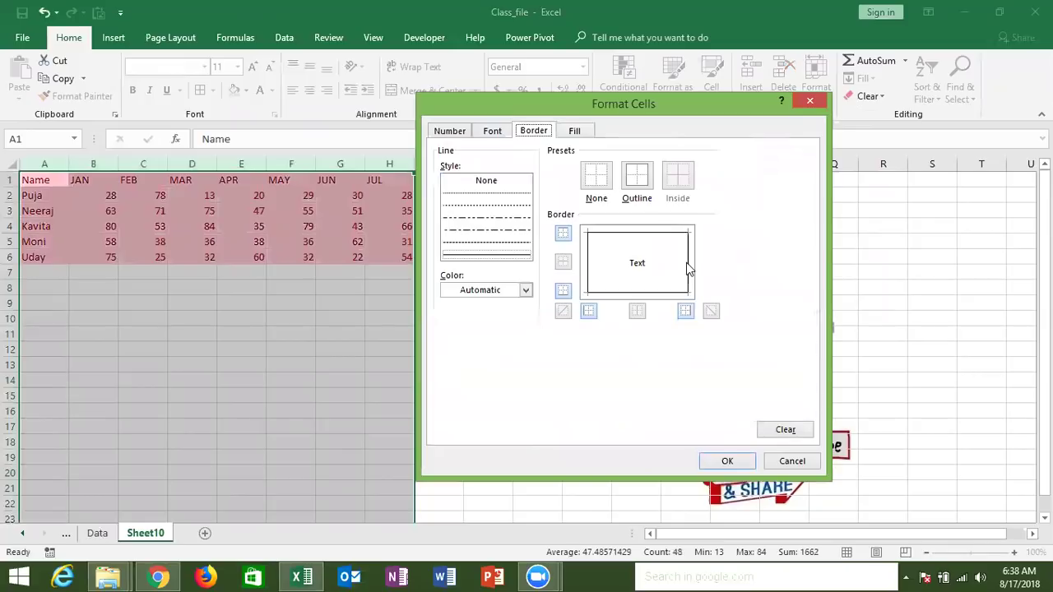
{"action": "left_click", "coordinate": [715, 463]}
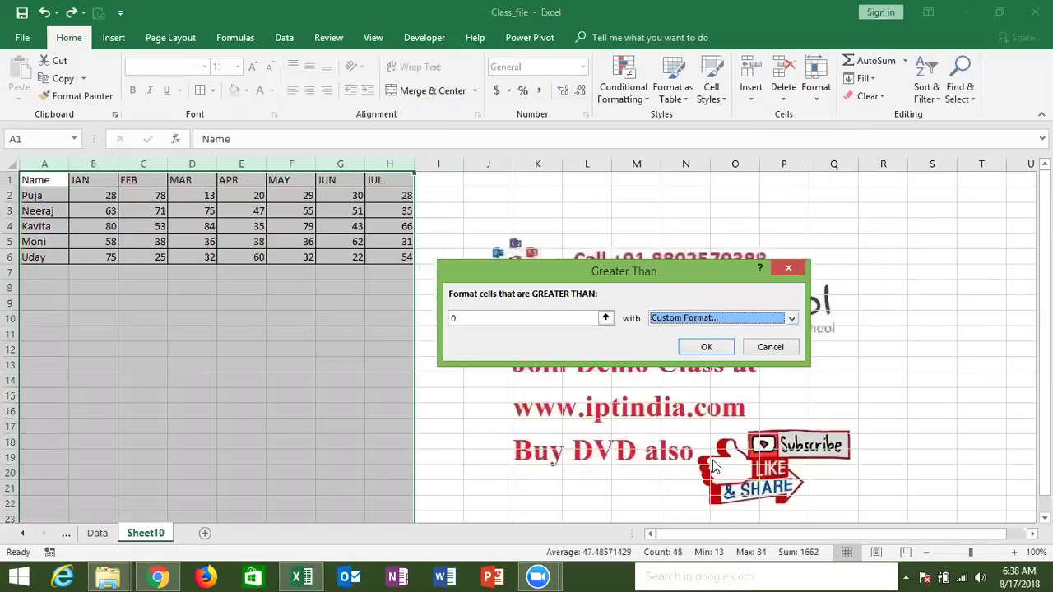
{"action": "left_click", "coordinate": [705, 349]}
- Start row 7 with a new person's name, JAN value 8 and FEB value 98
{"action": "left_click", "coordinate": [278, 283]}
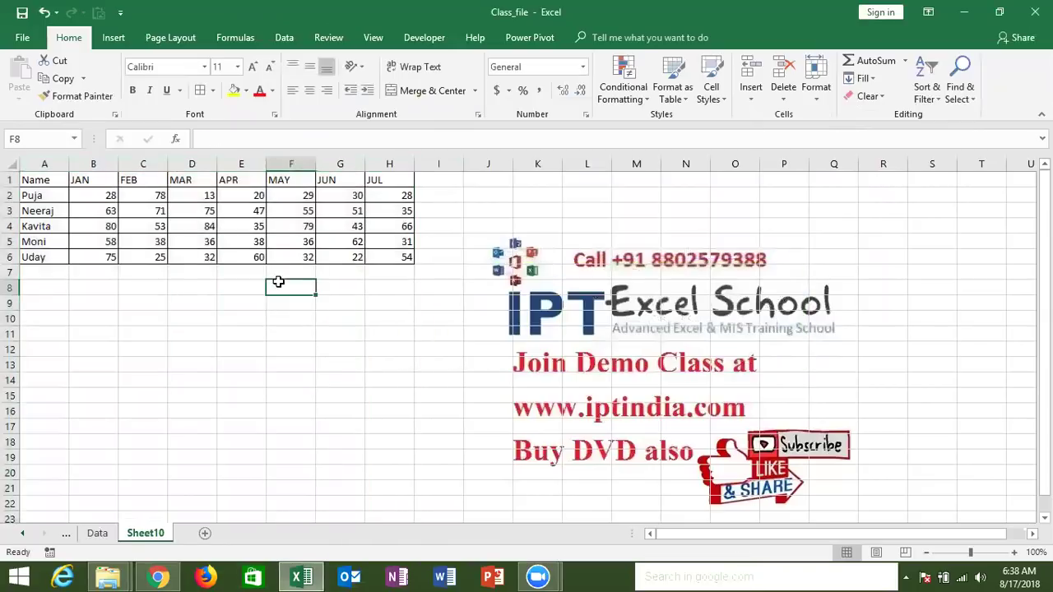
{"action": "left_click", "coordinate": [41, 274]}
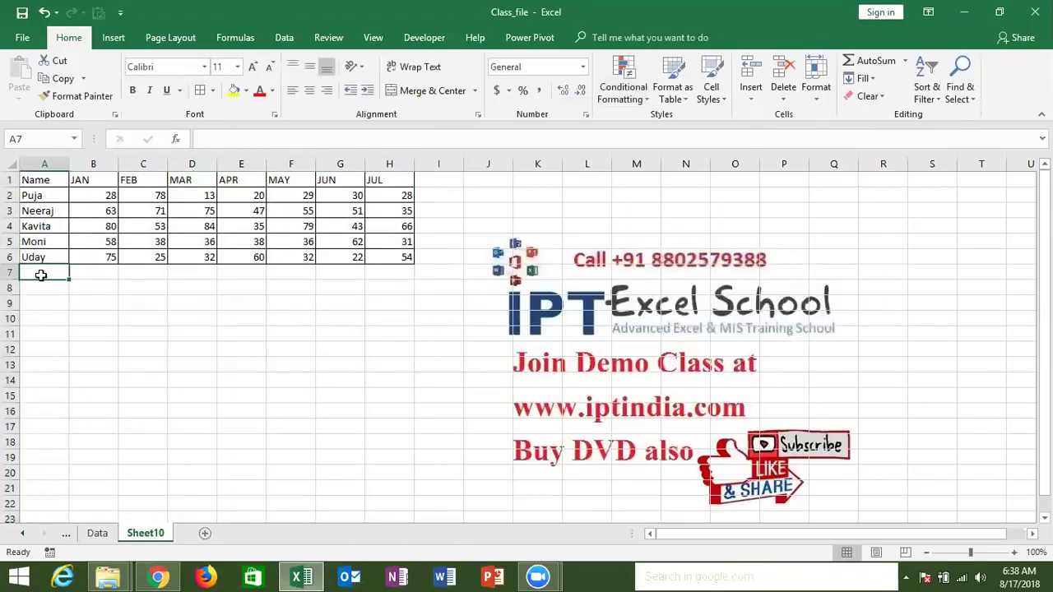
{"action": "type", "text": "Om"}
{"action": "key", "text": "Tab"}
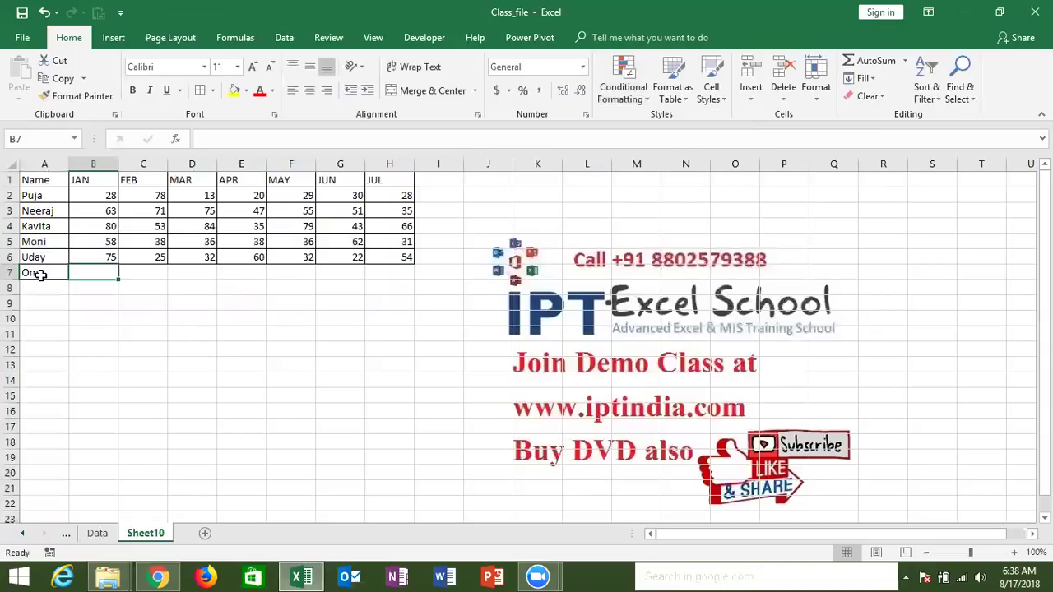
{"action": "type", "text": "8"}
{"action": "key", "text": "Tab"}
{"action": "type", "text": "98"}
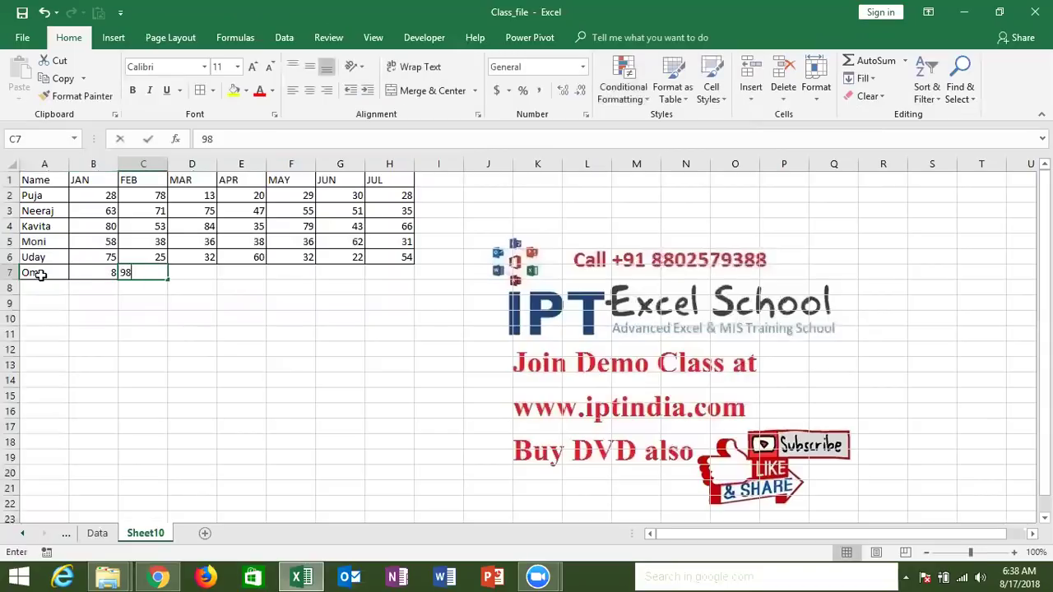
{"action": "key", "text": "Tab"}
- Enter 98, 98, 96 and 98 for MAR through JUN in row 7
{"action": "type", "text": "98"}
{"action": "key", "text": "Tab"}
{"action": "type", "text": "98"}
{"action": "key", "text": "Tab"}
{"action": "type", "text": "96"}
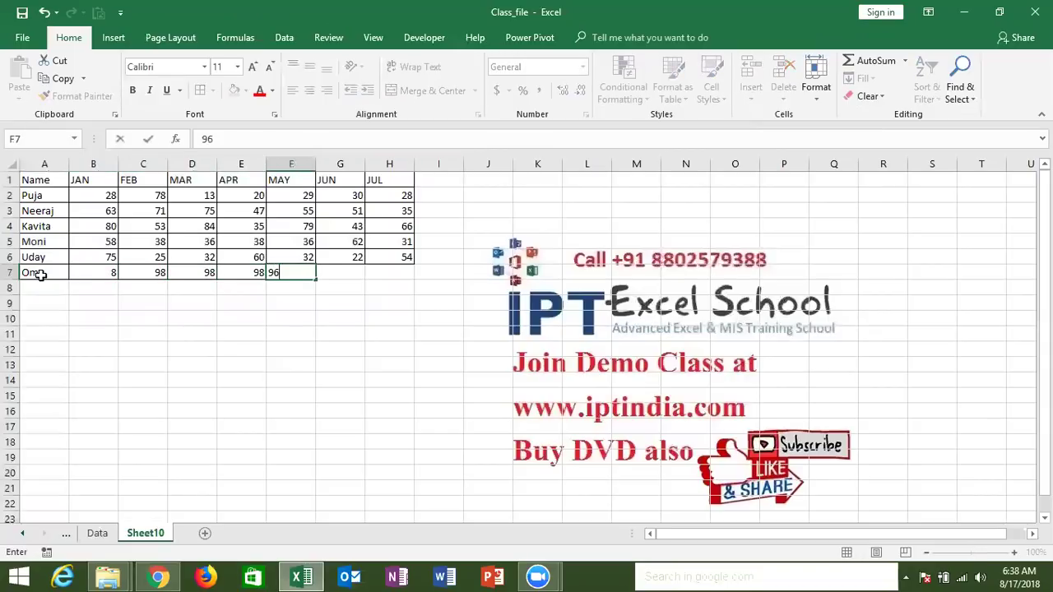
{"action": "key", "text": "Tab"}
{"action": "type", "text": "98"}
{"action": "key", "text": "Tab"}
{"action": "key", "text": "Tab"}
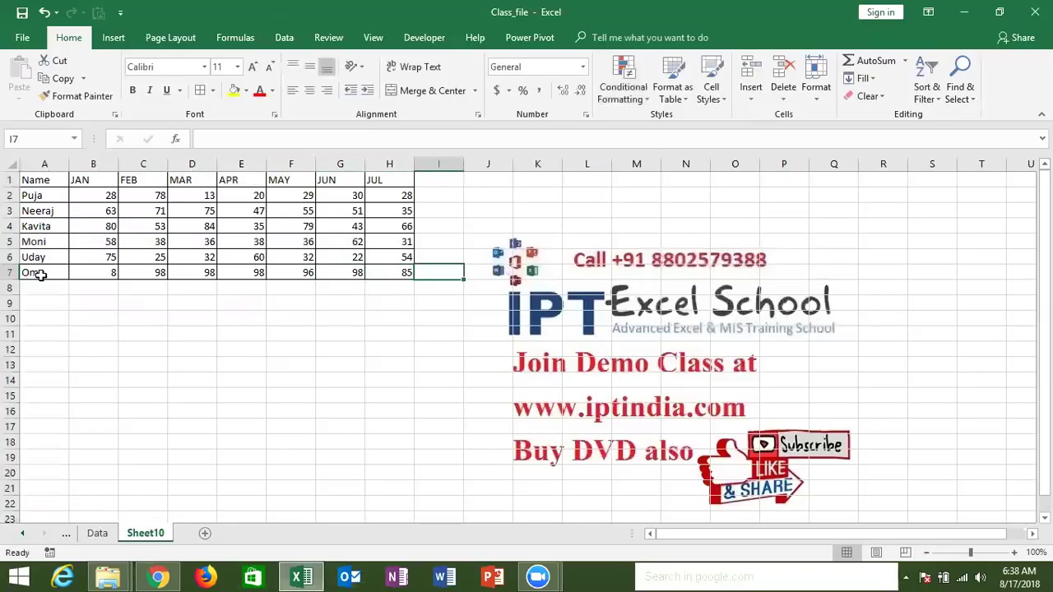
- Turn off the sheet gridlines on Sheet10 from Page Layout
{"action": "left_click", "coordinate": [184, 37]}
{"action": "left_click", "coordinate": [507, 78]}
{"action": "left_click", "coordinate": [140, 301]}
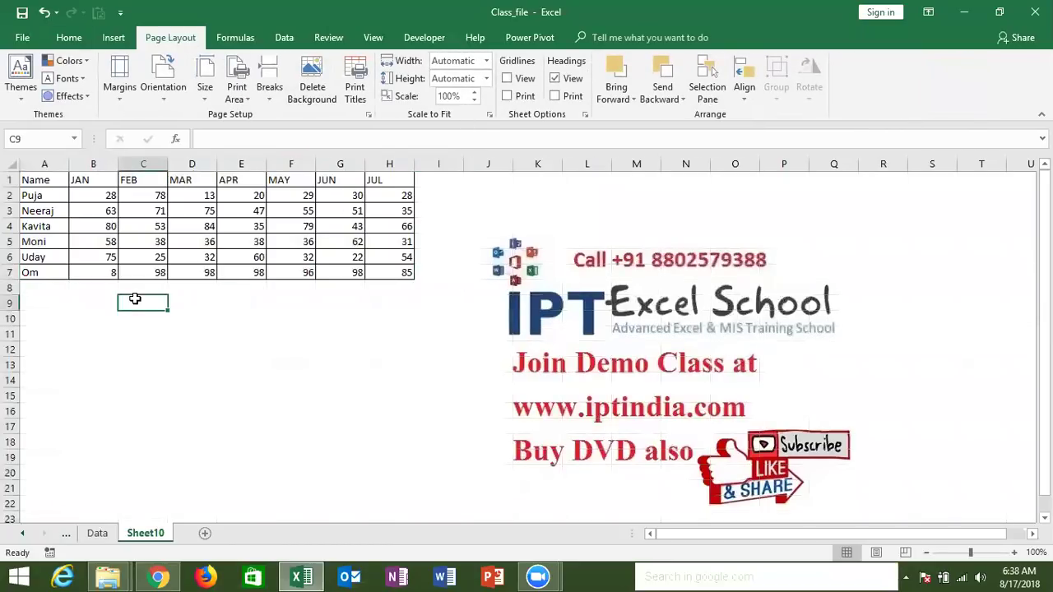
{"action": "left_click", "coordinate": [67, 306]}
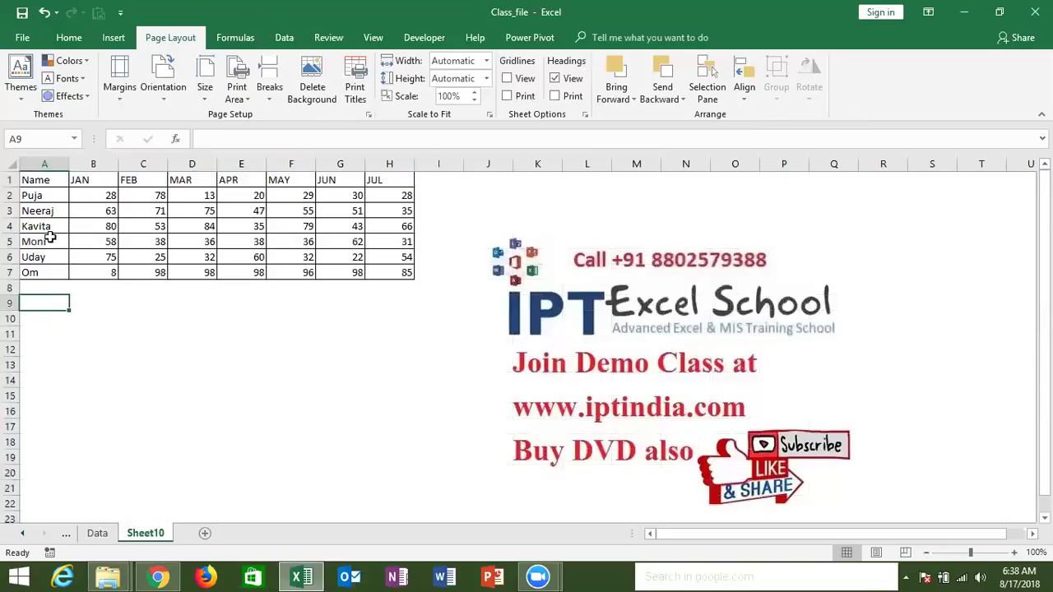
- Clear rows 4 to 7, leaving two bordered name rows, then go to the Data sheet
{"action": "mouse_move", "coordinate": [47, 227]}
{"action": "left_mouse_down"}
{"action": "mouse_move", "coordinate": [360, 241]}
{"action": "mouse_move", "coordinate": [388, 271]}
{"action": "left_mouse_up"}
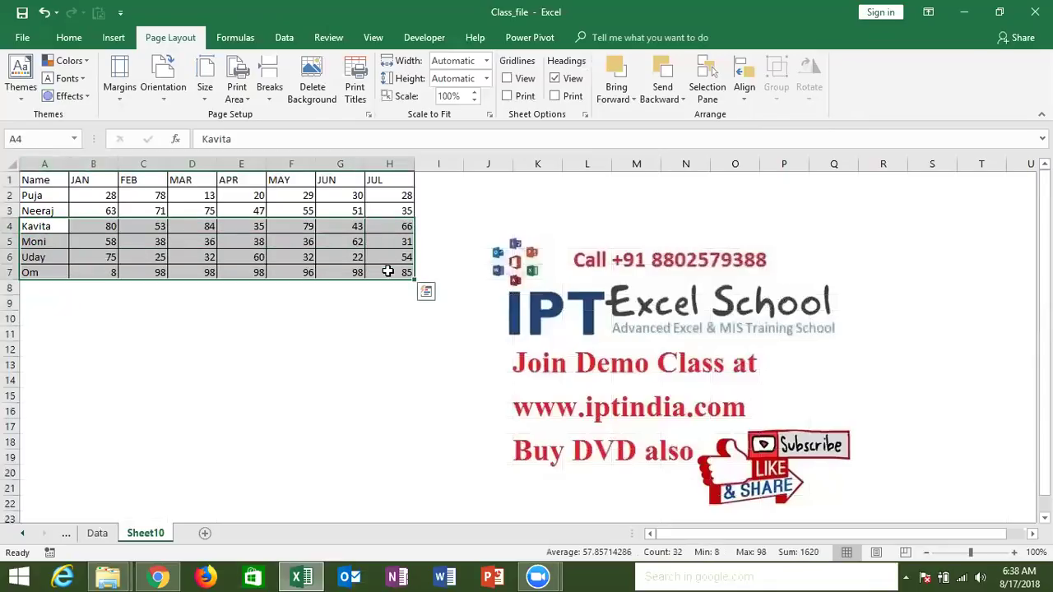
{"action": "key", "text": "Delete"}
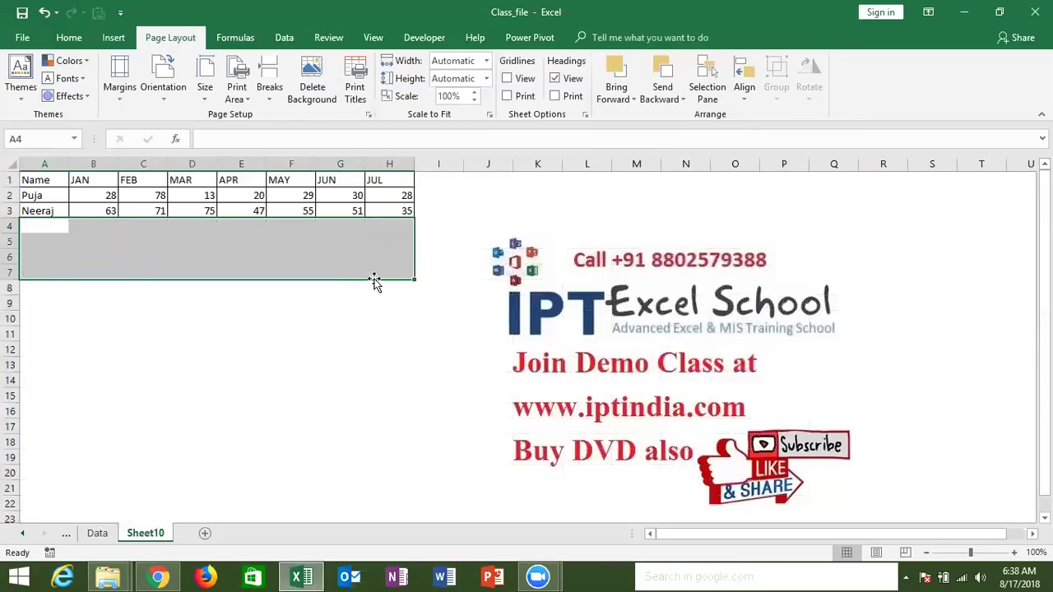
{"action": "left_click", "coordinate": [366, 294]}
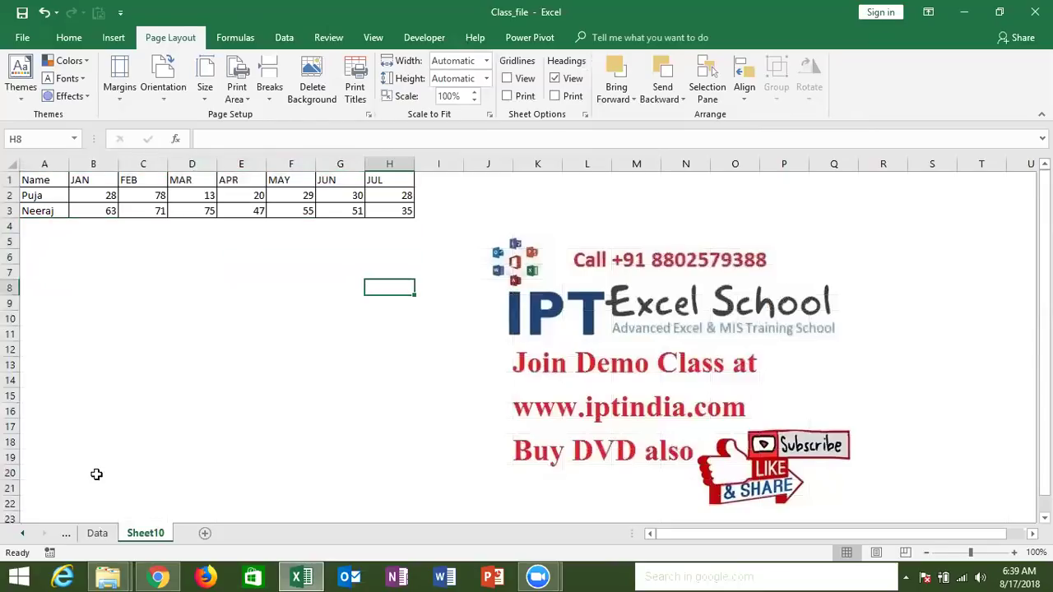
{"action": "left_click", "coordinate": [98, 533]}
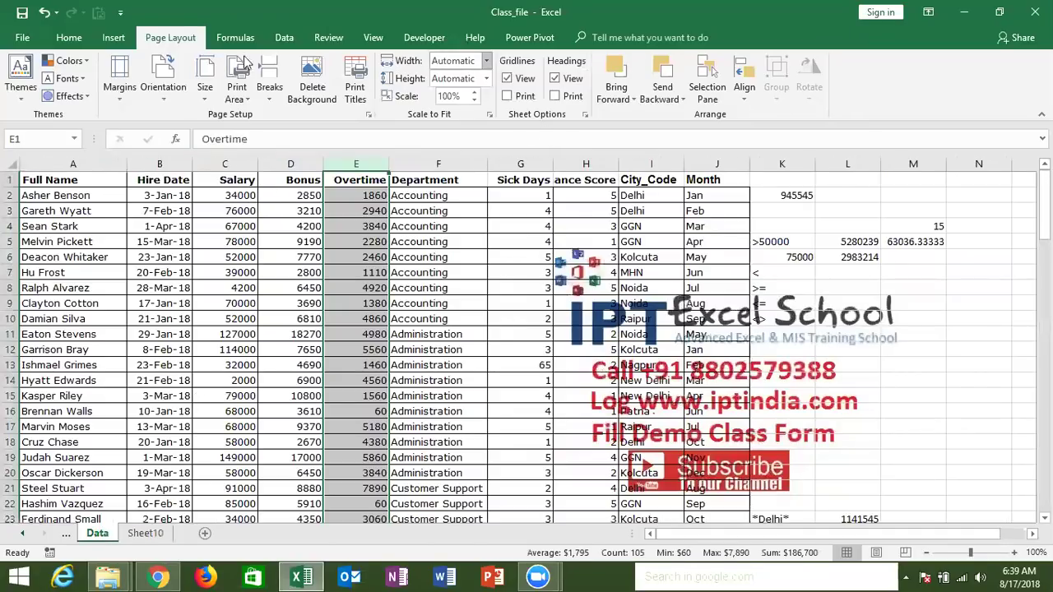
{"action": "left_click", "coordinate": [72, 37]}
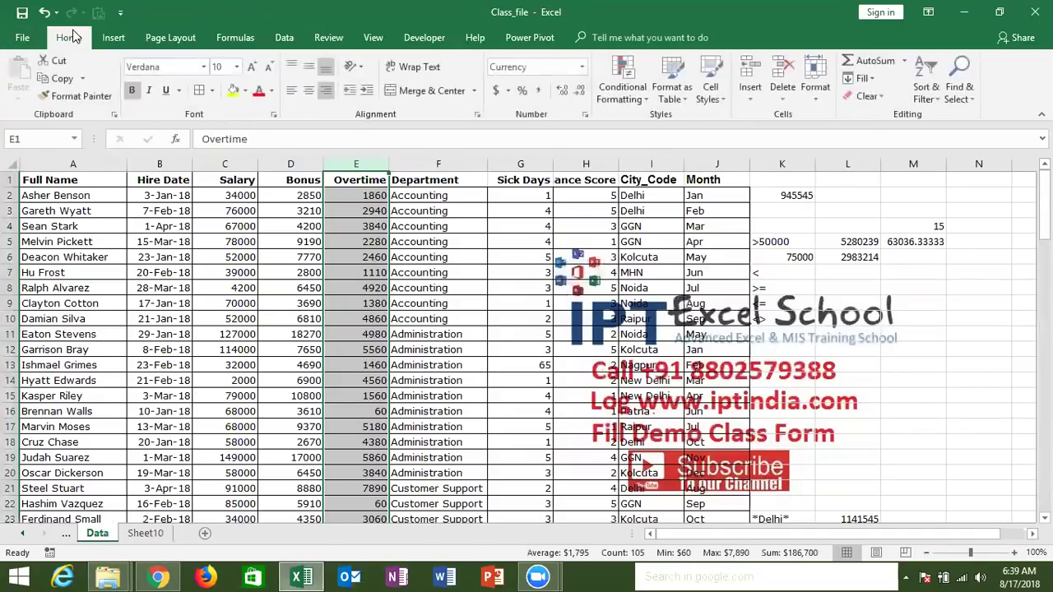
{"action": "left_click", "coordinate": [623, 82]}
{"action": "mouse_move", "coordinate": [663, 130]}
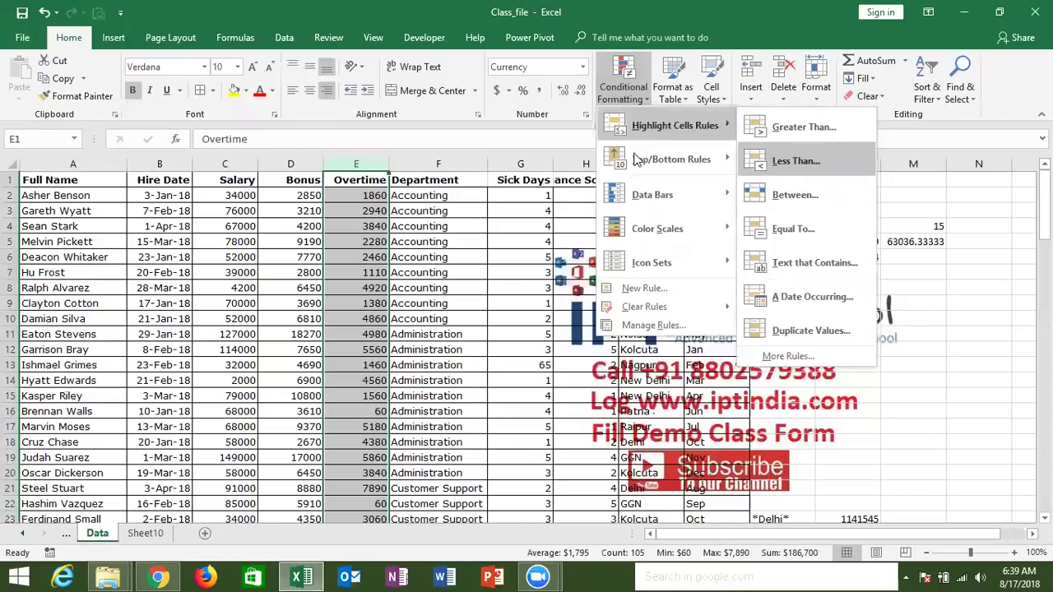
{"action": "left_click", "coordinate": [170, 160]}
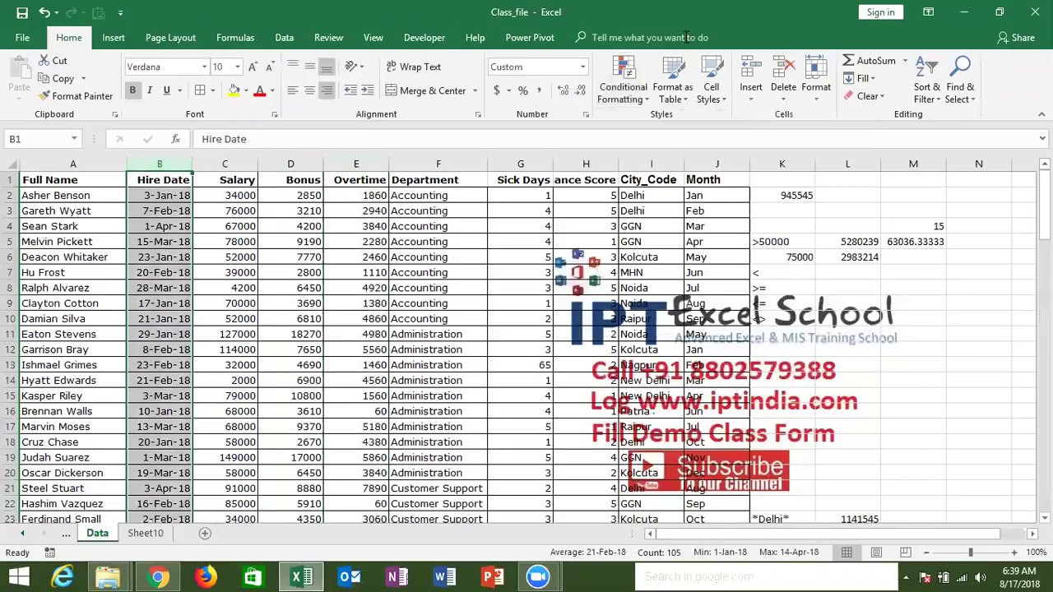
{"action": "left_click", "coordinate": [621, 80]}
{"action": "mouse_move", "coordinate": [631, 124]}
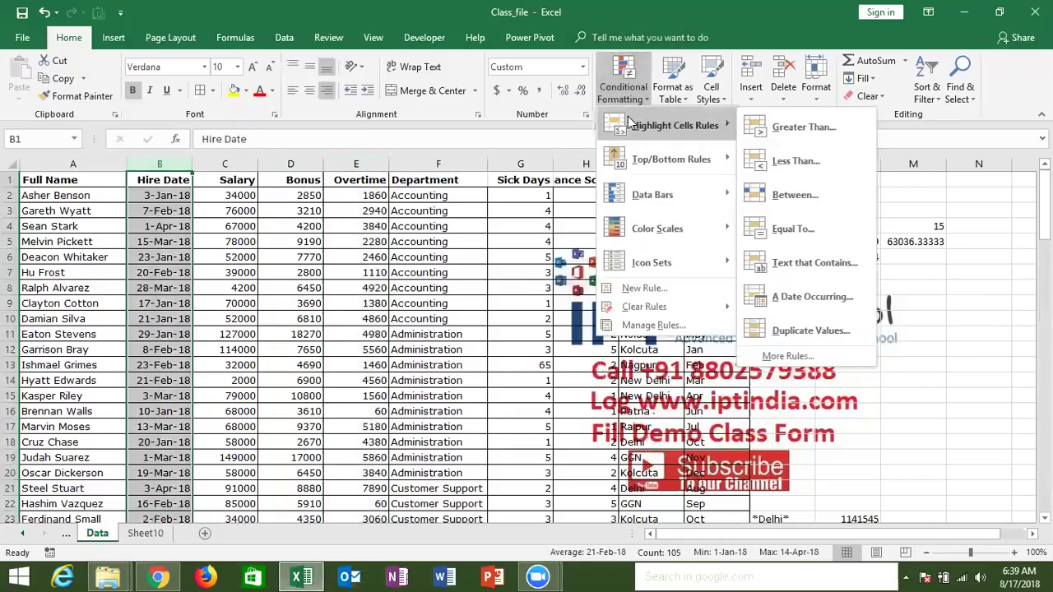
{"action": "left_click", "coordinate": [777, 125]}
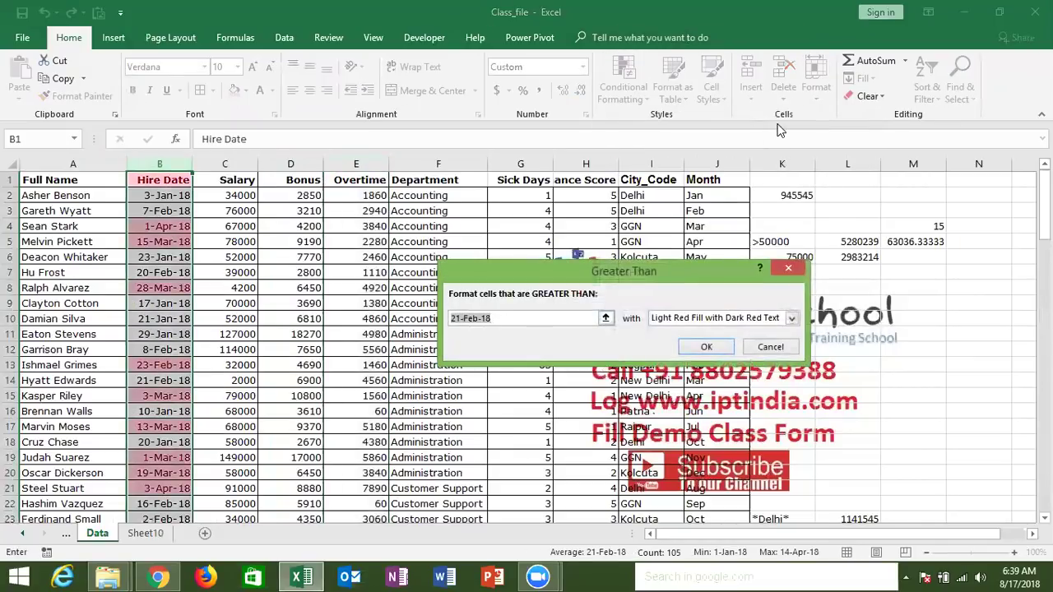
{"action": "left_click", "coordinate": [535, 327]}
{"action": "key", "text": "Return"}
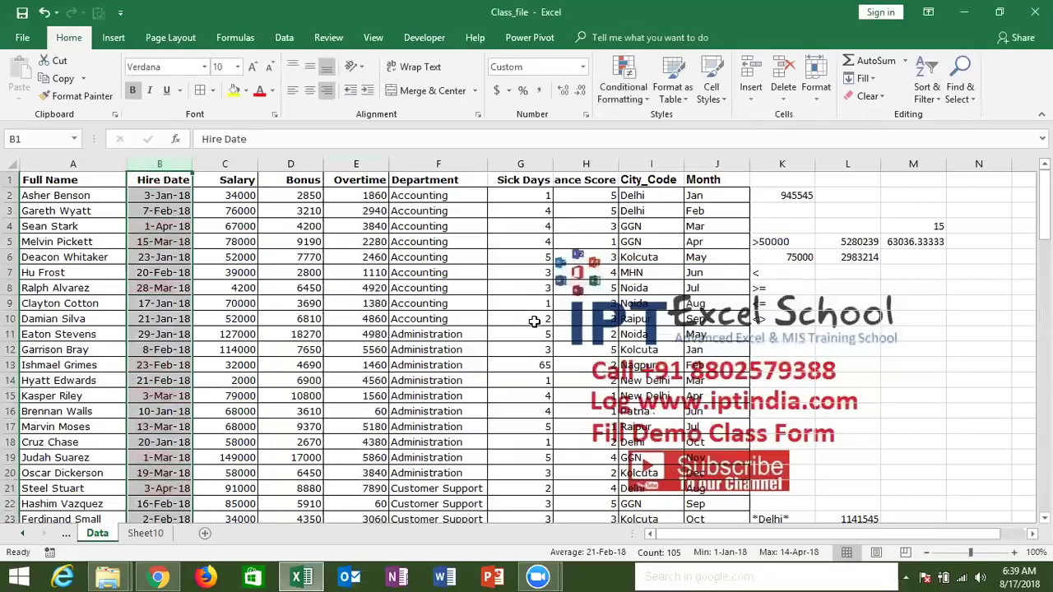
{"action": "left_click", "coordinate": [623, 86]}
{"action": "mouse_move", "coordinate": [652, 130]}
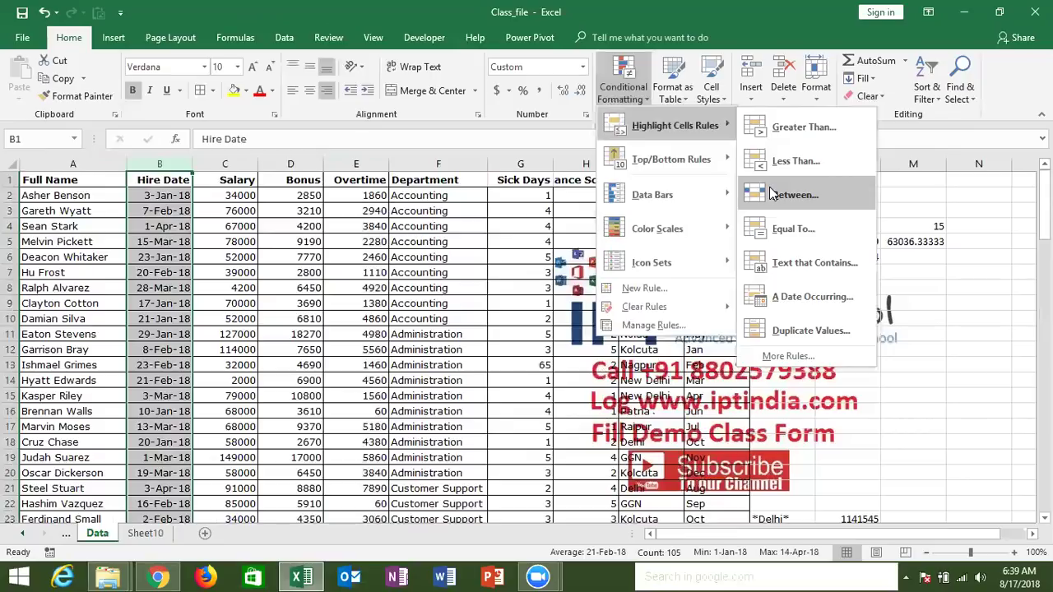
{"action": "key", "text": "Escape"}
{"action": "key", "text": "Escape"}
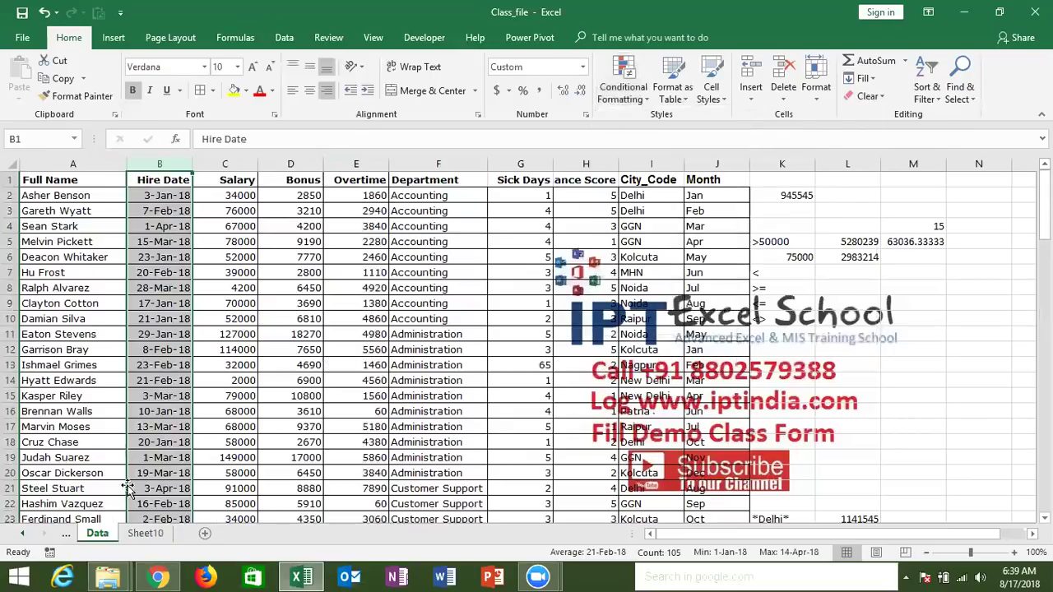
- Add a new sheet and enter =RANDBETWEEN(10,90) in cell A5
{"action": "left_click", "coordinate": [145, 533]}
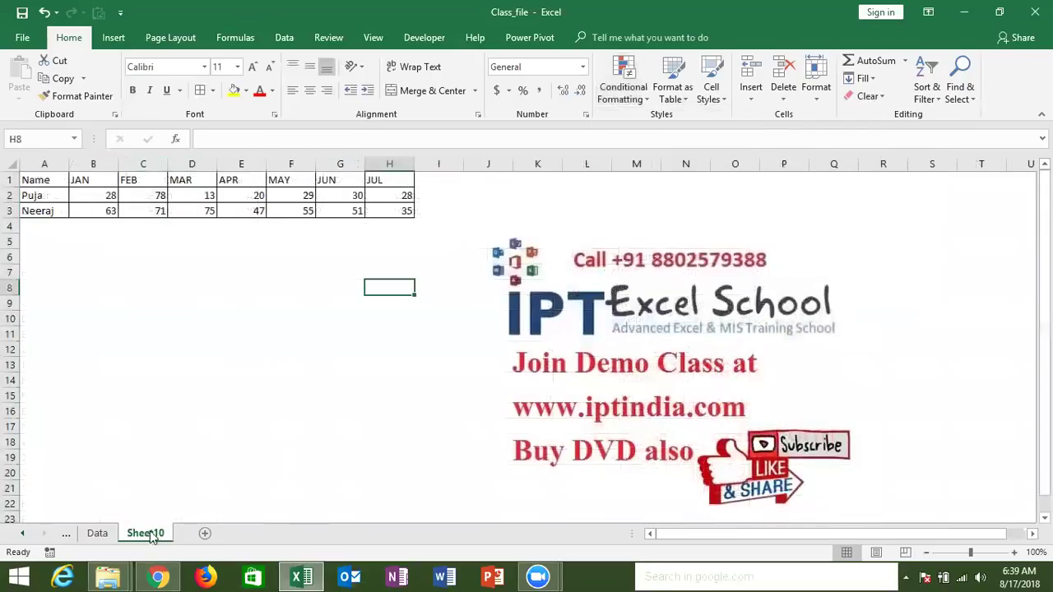
{"action": "left_click", "coordinate": [204, 533]}
{"action": "key", "text": "Down"}
{"action": "key", "text": "Down"}
{"action": "key", "text": "Down"}
{"action": "key", "text": "Down"}
{"action": "type", "text": "=ra"}
{"action": "key", "text": "Down"}
{"action": "key", "text": "Down"}
{"action": "key", "text": "Tab"}
{"action": "type", "text": "10,90"}
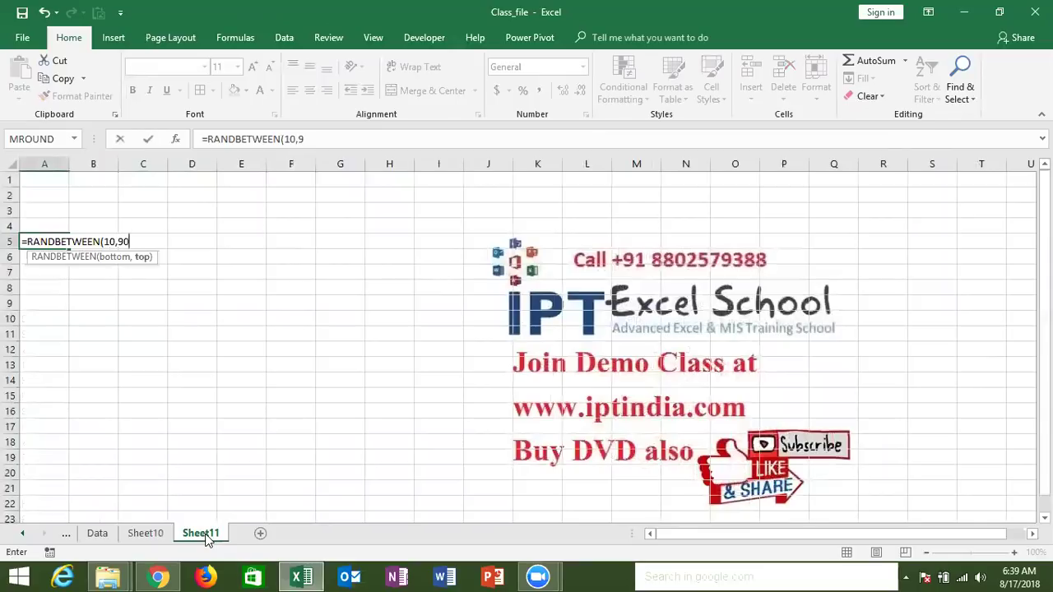
{"action": "key", "text": "Return"}
- Fill the formula across A5:I19 and paste the block back as fixed values
{"action": "key", "text": "Up"}
{"action": "key", "text": "shift+Right"}
{"action": "key", "text": "shift+Right"}
{"action": "key", "text": "shift+Right"}
{"action": "key", "text": "shift+Right"}
{"action": "key", "text": "shift+Right"}
{"action": "key", "text": "shift+Right"}
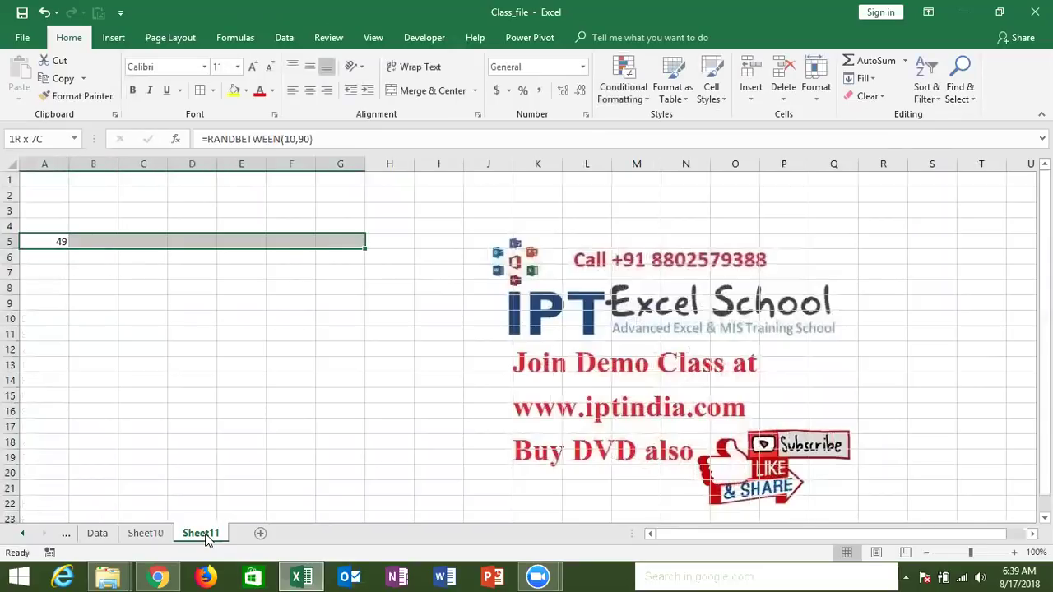
{"action": "key", "text": "shift+Right"}
{"action": "key", "text": "shift+Right"}
{"action": "key", "text": "shift+Down"}
{"action": "key", "text": "shift+Down"}
{"action": "key", "text": "shift+Down"}
{"action": "key", "text": "shift+Down"}
{"action": "key", "text": "shift+Down"}
{"action": "key", "text": "shift+Down"}
{"action": "key", "text": "shift+Down"}
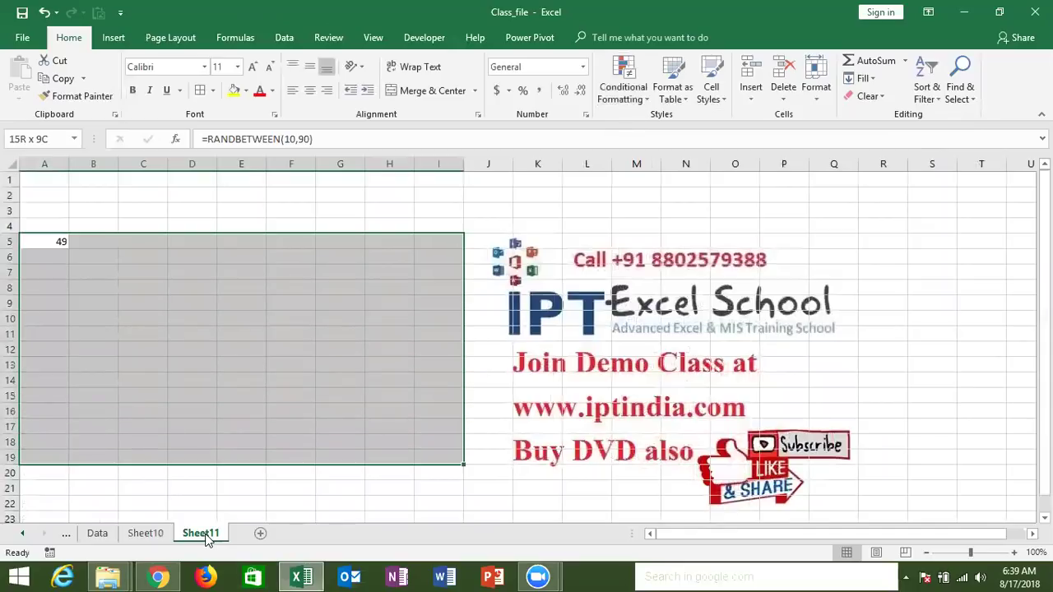
{"action": "key", "text": "ctrl+r"}
{"action": "key", "text": "ctrl+d"}
{"action": "key", "text": "ctrl+c"}
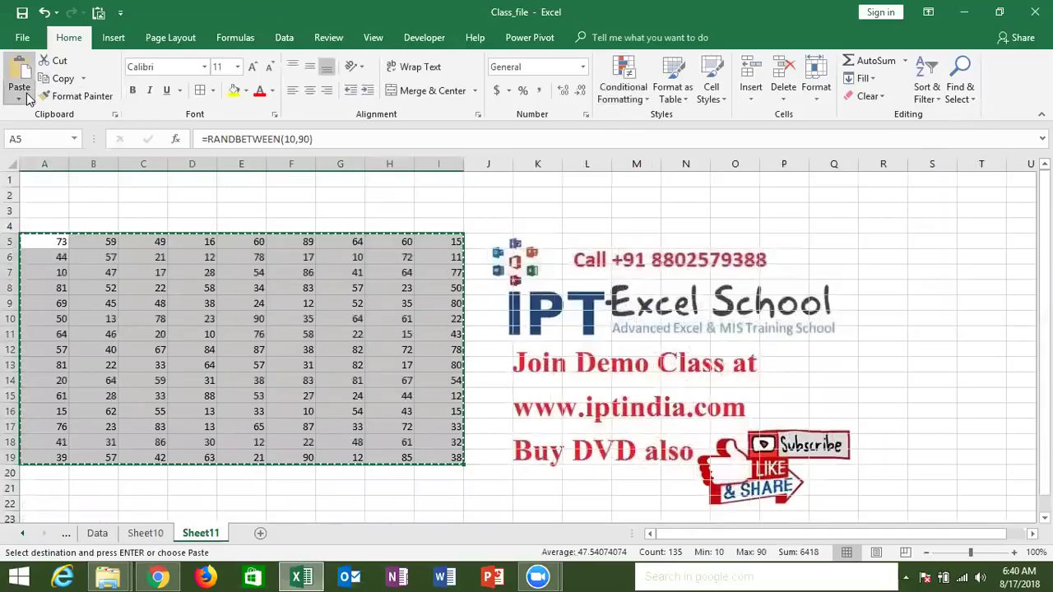
{"action": "left_click", "coordinate": [19, 97]}
{"action": "left_click", "coordinate": [18, 201]}
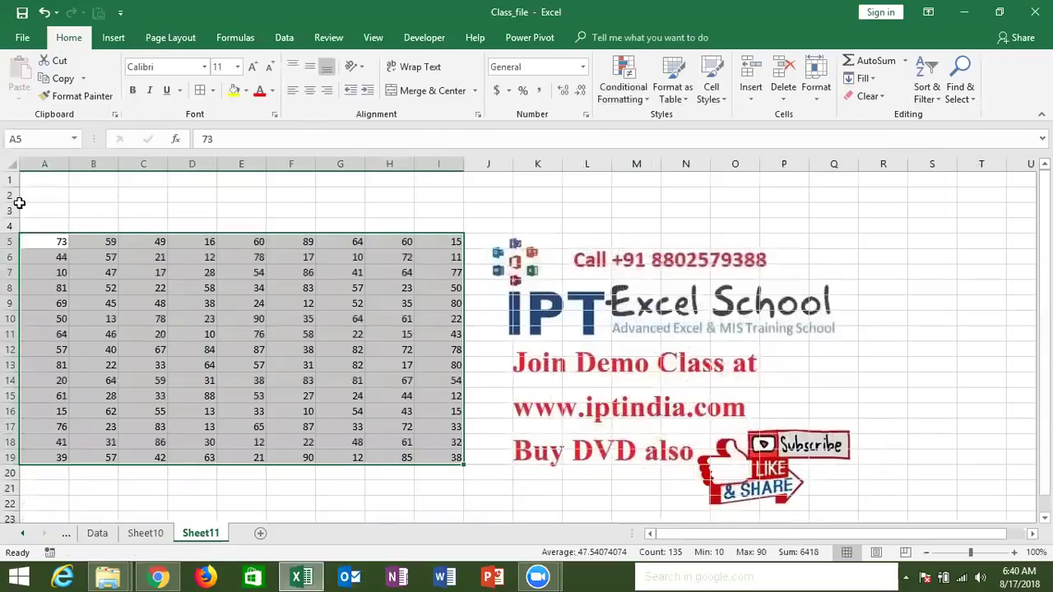
- Label A3 'Find' and put 50 in B3
{"action": "left_click", "coordinate": [34, 207]}
{"action": "type", "text": "Find"}
{"action": "key", "text": "Tab"}
{"action": "type", "text": "50"}
{"action": "key", "text": "Return"}
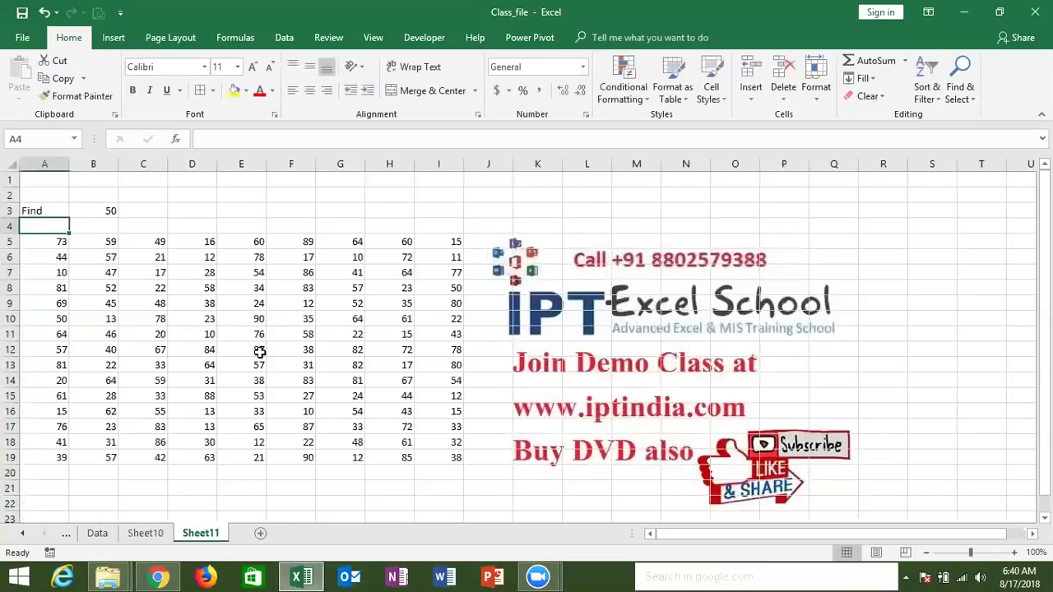
- Add an Equal To highlight rule on A5:I19 referencing =$B$3
{"action": "mouse_move", "coordinate": [54, 243]}
{"action": "left_mouse_down"}
{"action": "mouse_move", "coordinate": [433, 350]}
{"action": "mouse_move", "coordinate": [434, 451]}
{"action": "left_mouse_up"}
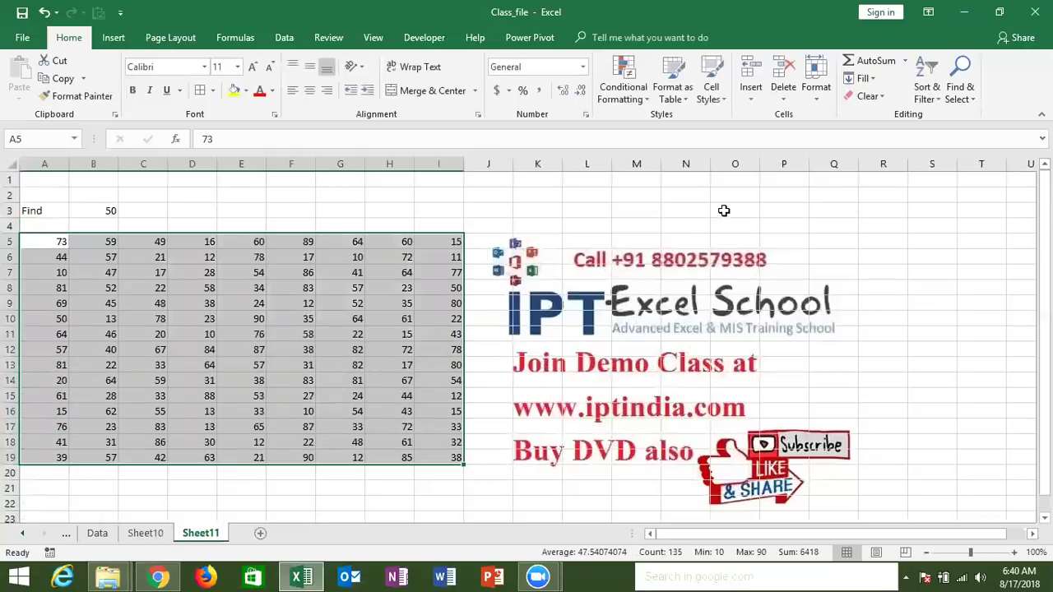
{"action": "left_click", "coordinate": [638, 97]}
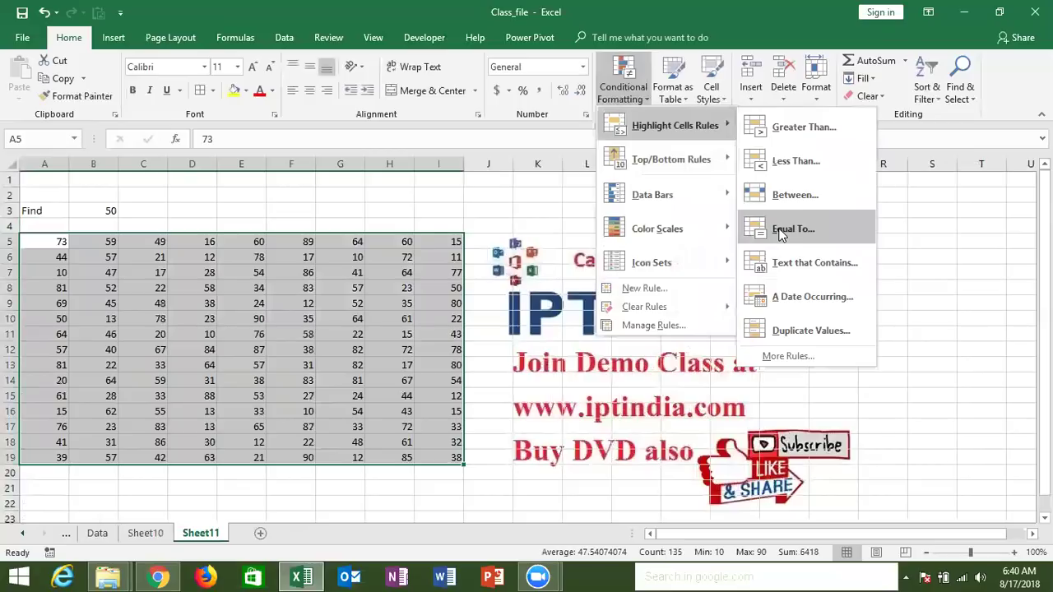
{"action": "left_click", "coordinate": [780, 231]}
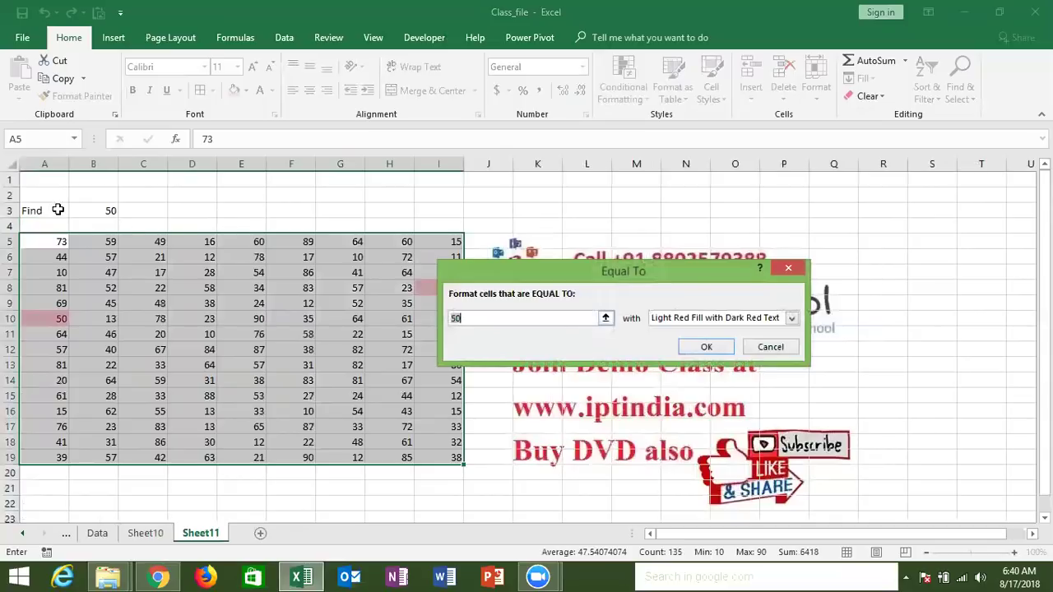
{"action": "key", "text": "BackSpace"}
{"action": "left_click", "coordinate": [96, 210]}
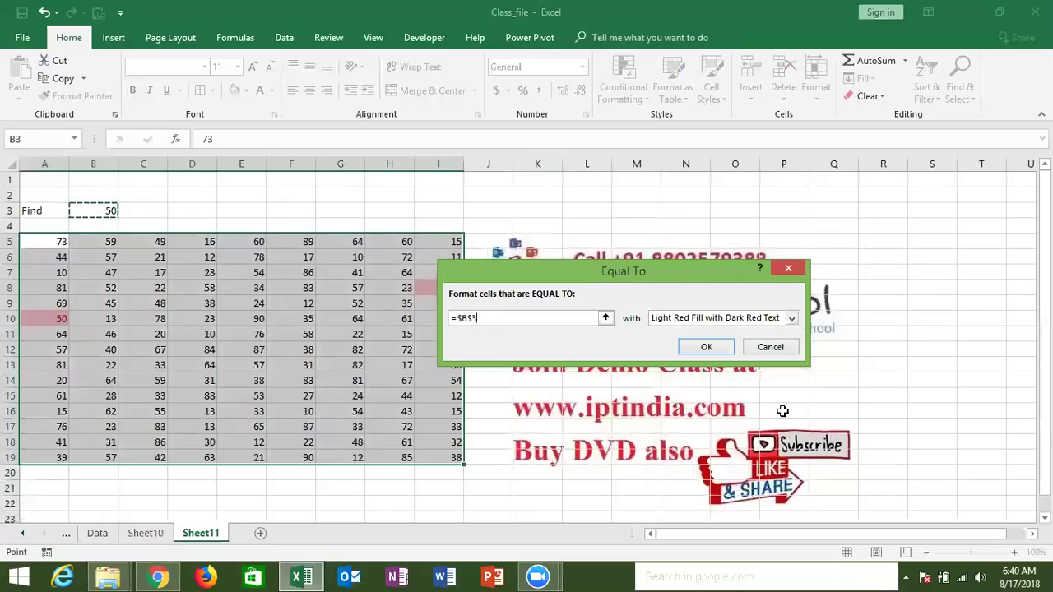
{"action": "left_click", "coordinate": [713, 351]}
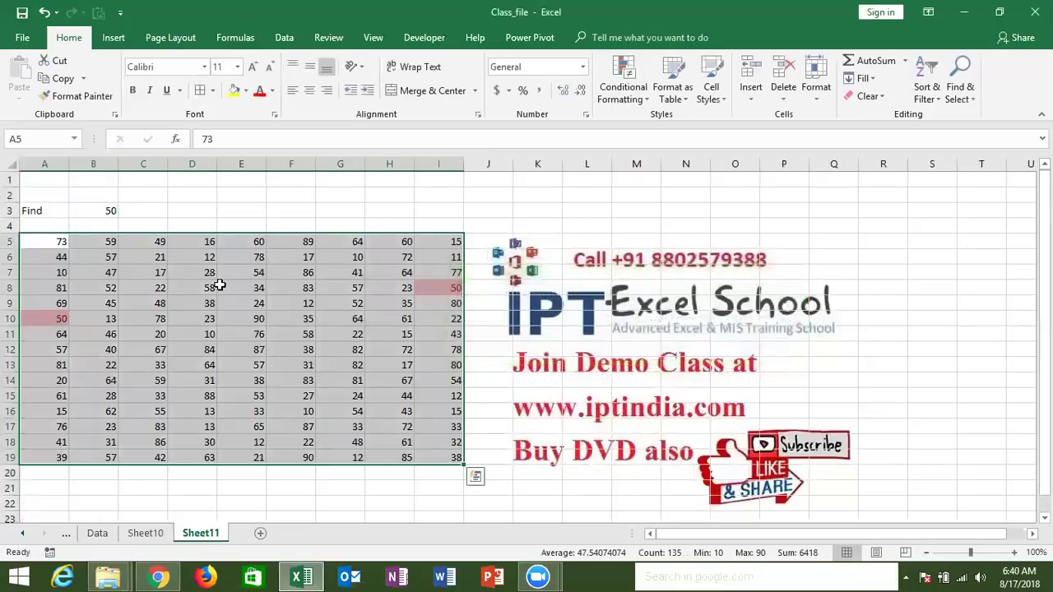
{"action": "left_click", "coordinate": [220, 285]}
- Test the highlight by setting B3 to 58, 40, 10, then 30
{"action": "left_click", "coordinate": [104, 212]}
{"action": "type", "text": "58"}
{"action": "key", "text": "Return"}
{"action": "left_click", "coordinate": [105, 213]}
{"action": "type", "text": "40"}
{"action": "key", "text": "Return"}
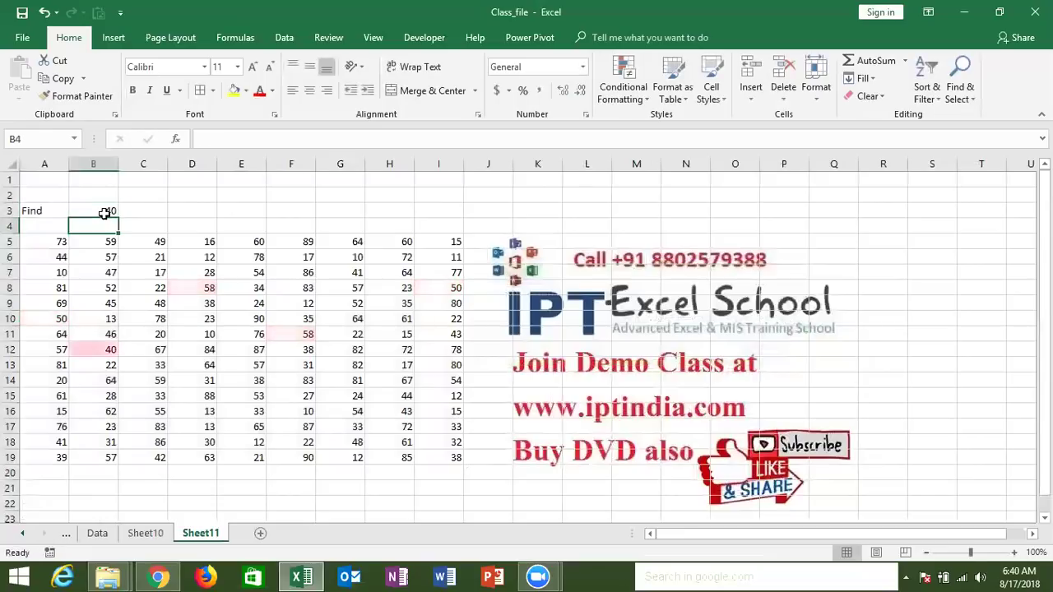
{"action": "left_click", "coordinate": [104, 212]}
{"action": "type", "text": "10"}
{"action": "key", "text": "Return"}
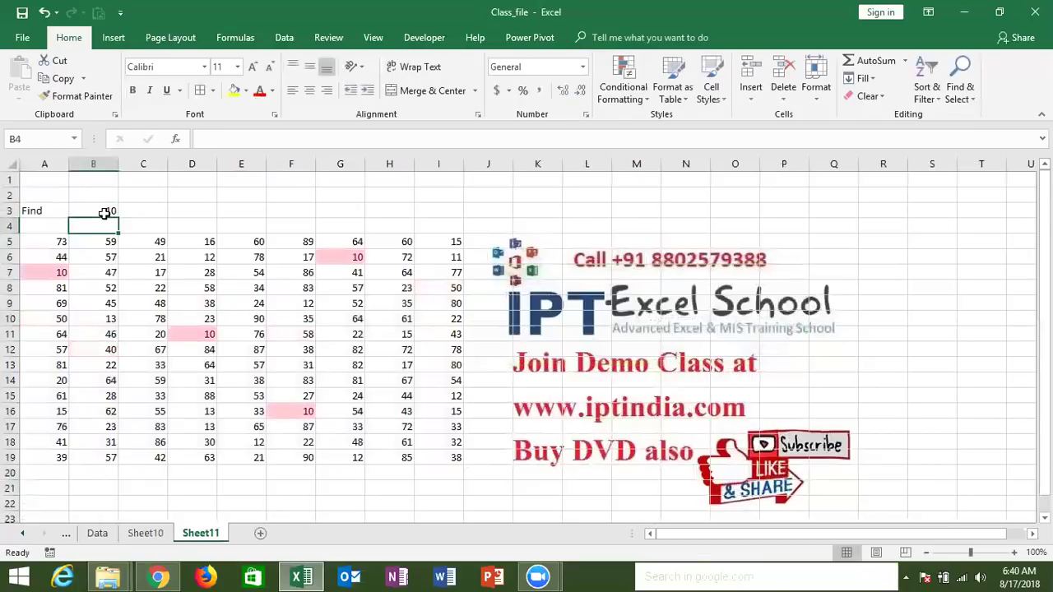
{"action": "left_click", "coordinate": [105, 213]}
{"action": "type", "text": "30"}
{"action": "key", "text": "Return"}
{"action": "left_click", "coordinate": [105, 213]}
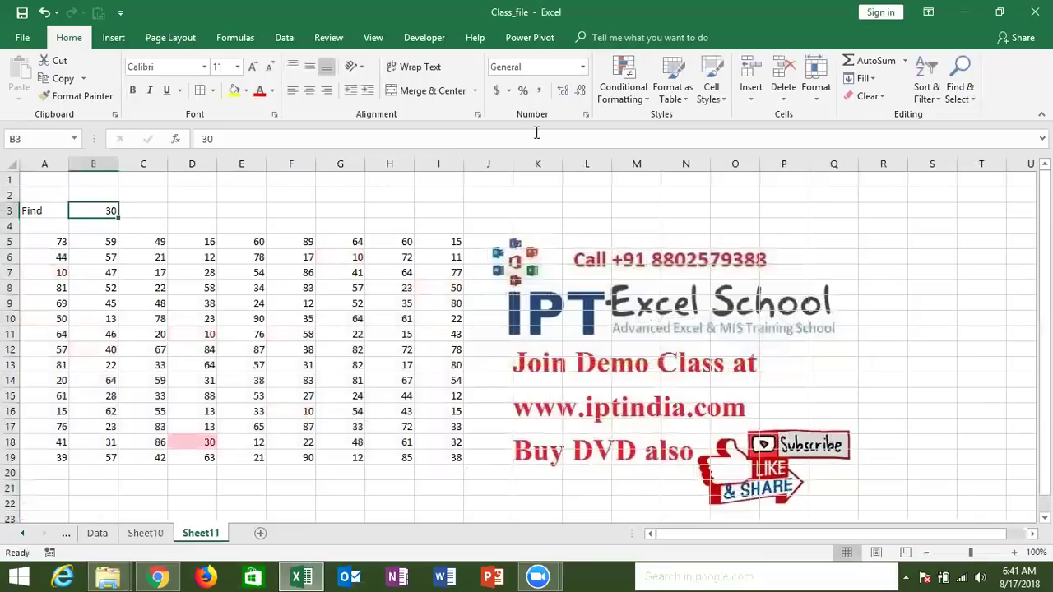
{"action": "left_click", "coordinate": [625, 92]}
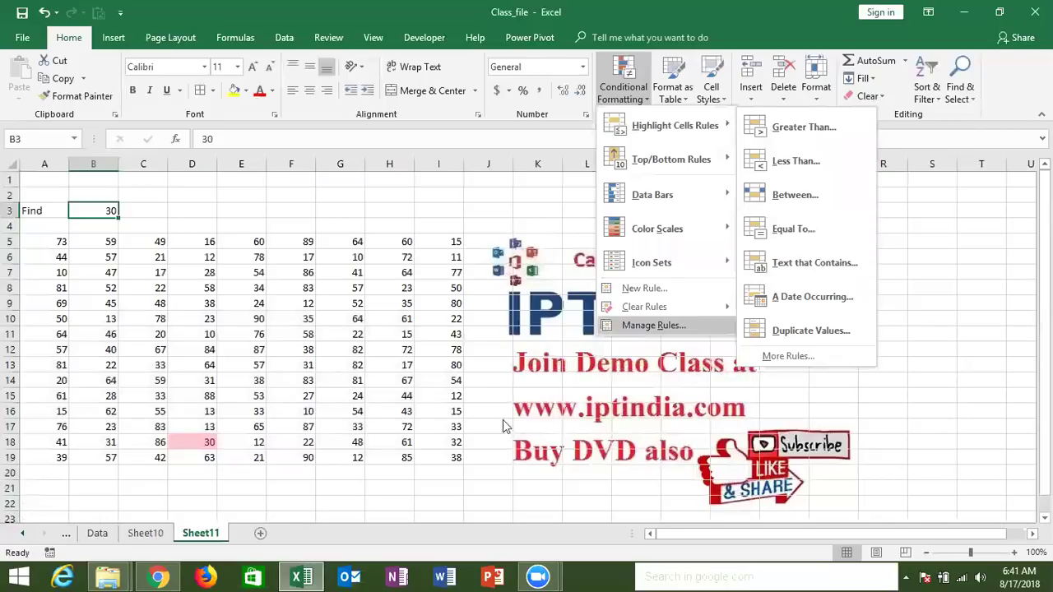
- Switch to the Data sheet and select the City_Code column I
{"action": "left_click", "coordinate": [87, 542]}
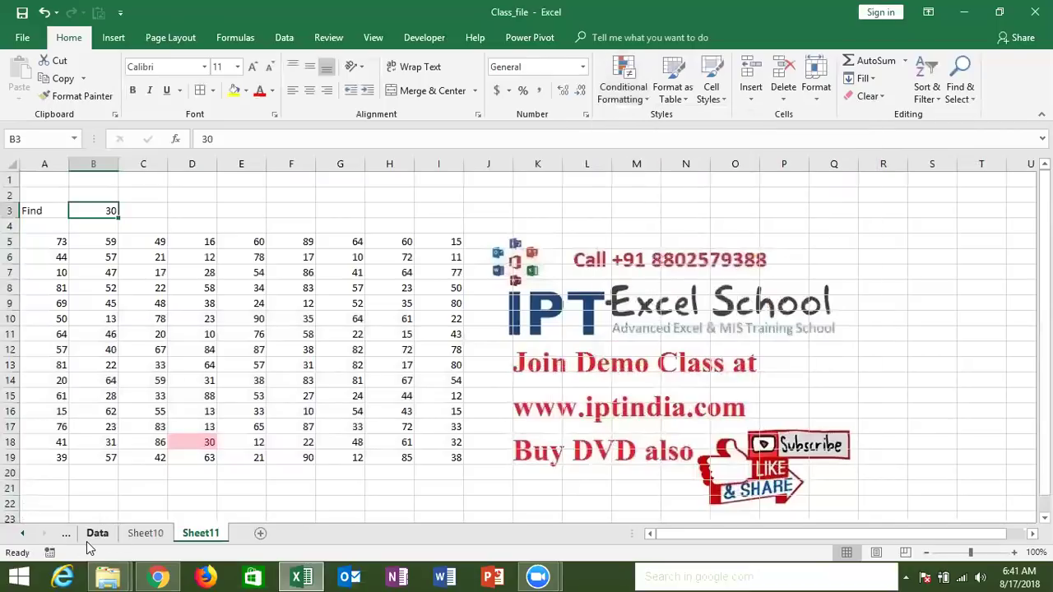
{"action": "left_click", "coordinate": [89, 536]}
{"action": "left_click", "coordinate": [250, 352]}
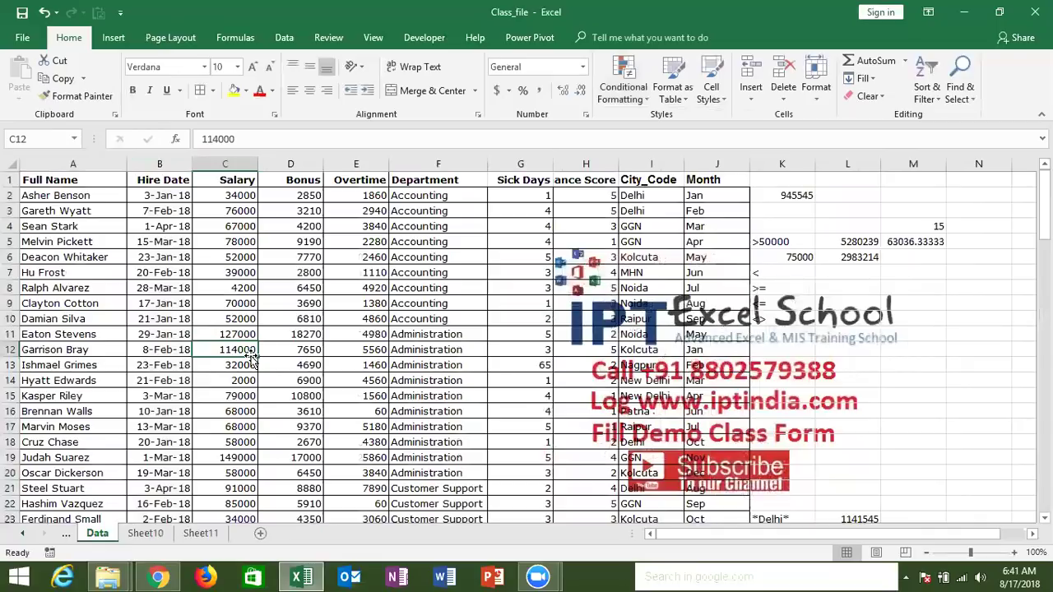
{"action": "left_click", "coordinate": [625, 376]}
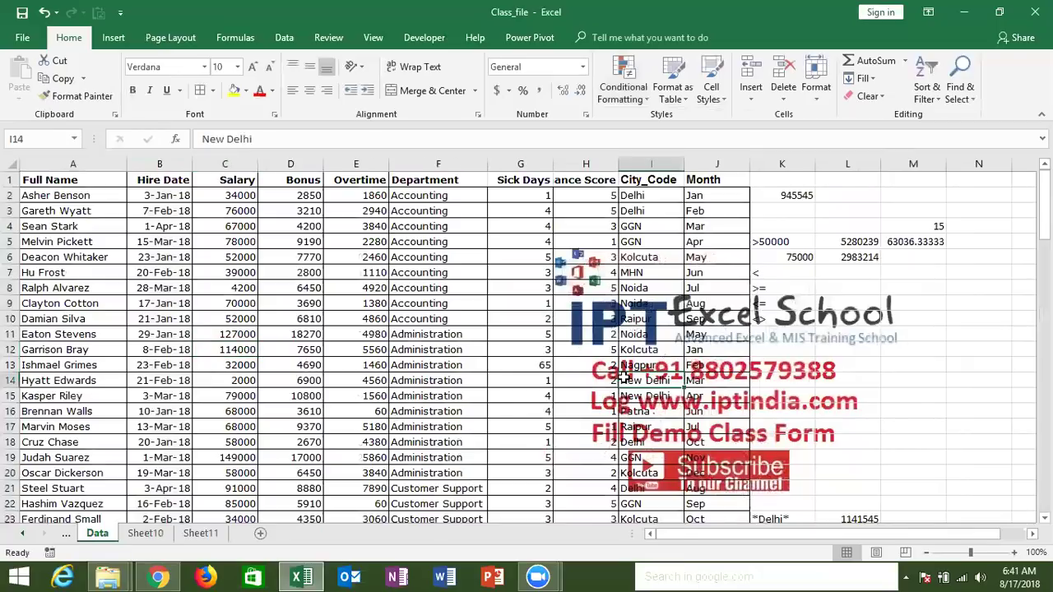
{"action": "left_click", "coordinate": [636, 216]}
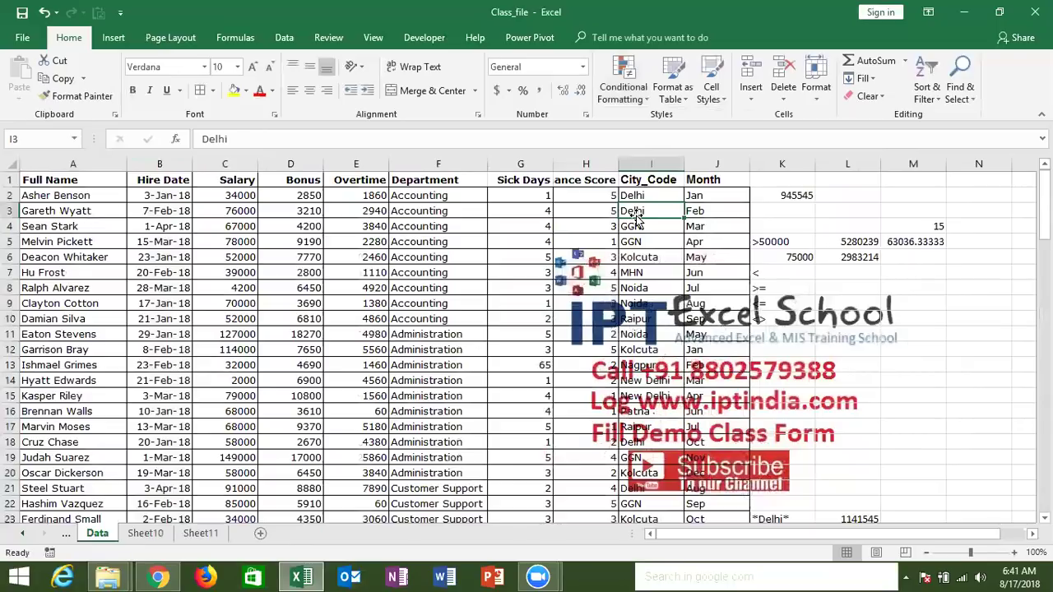
{"action": "double_click", "coordinate": [638, 178]}
{"action": "left_click", "coordinate": [641, 162]}
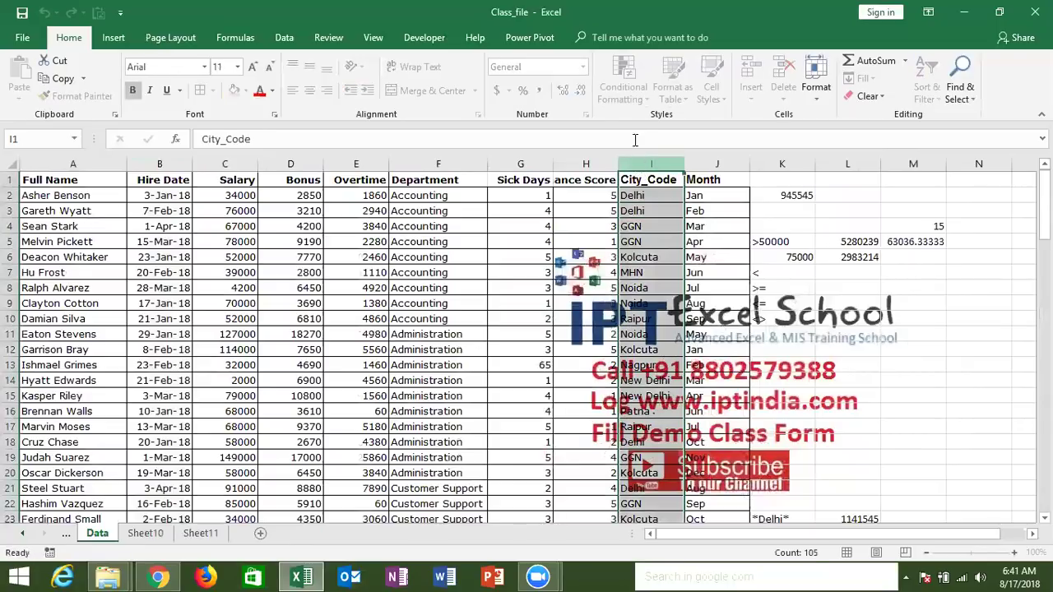
- Preview an Equal To 'Delhi' highlight, discard it, and reopen Highlight Cells Rules
{"action": "left_click", "coordinate": [624, 82]}
{"action": "mouse_move", "coordinate": [671, 130]}
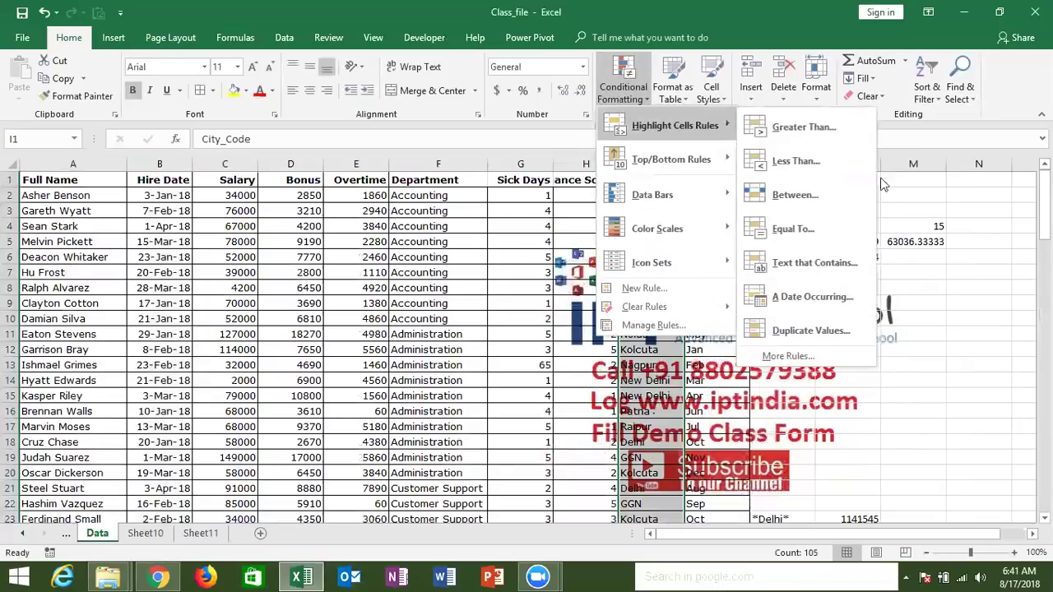
{"action": "left_click", "coordinate": [840, 245]}
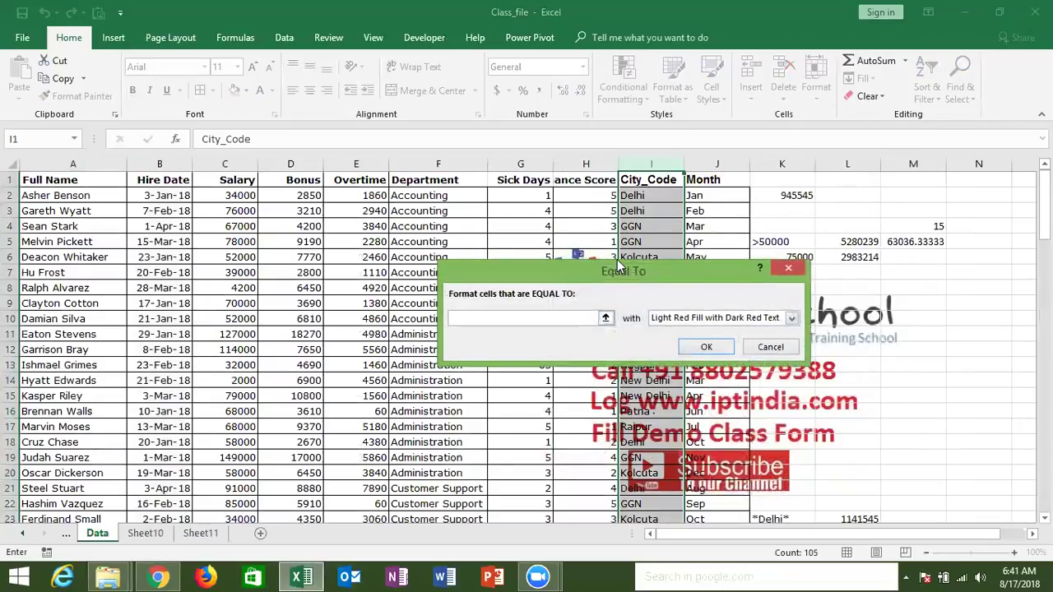
{"action": "left_click_drag", "start_coordinate": [605, 275], "coordinate": [315, 298]}
{"action": "type", "text": "Delh"}
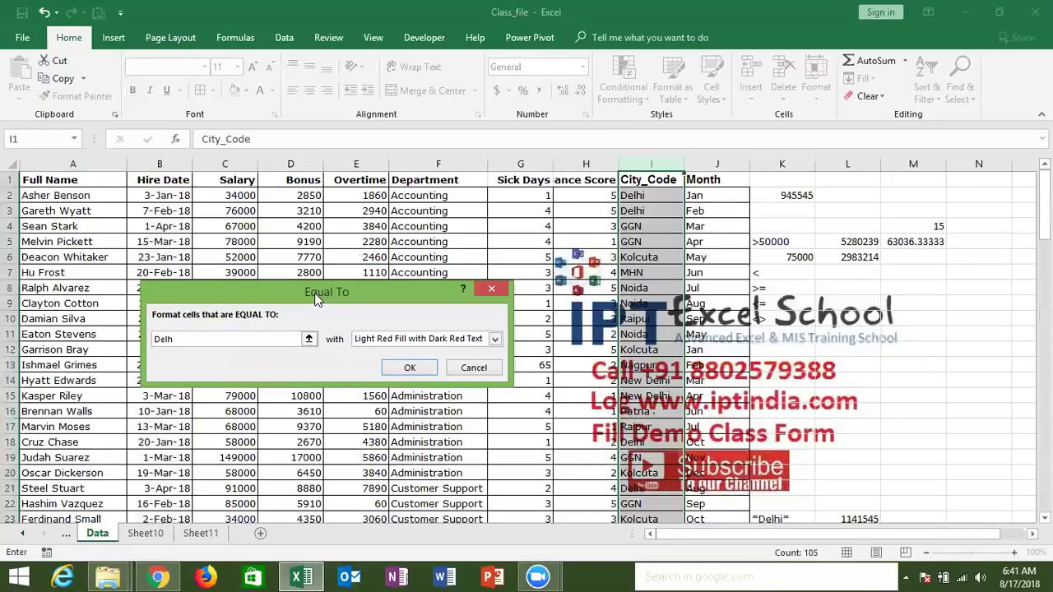
{"action": "type", "text": "i"}
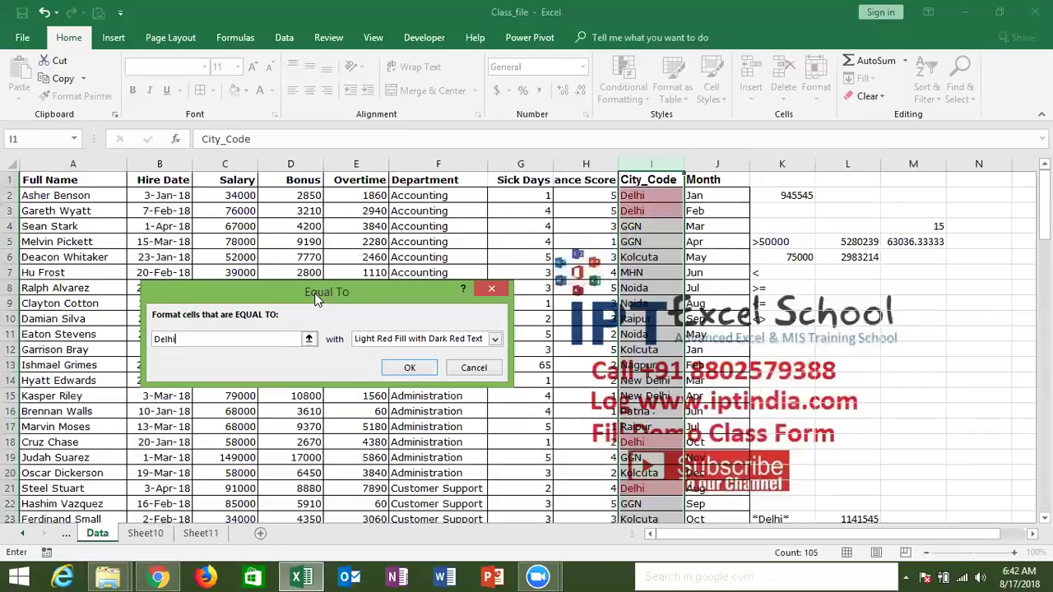
{"action": "key", "text": "Return"}
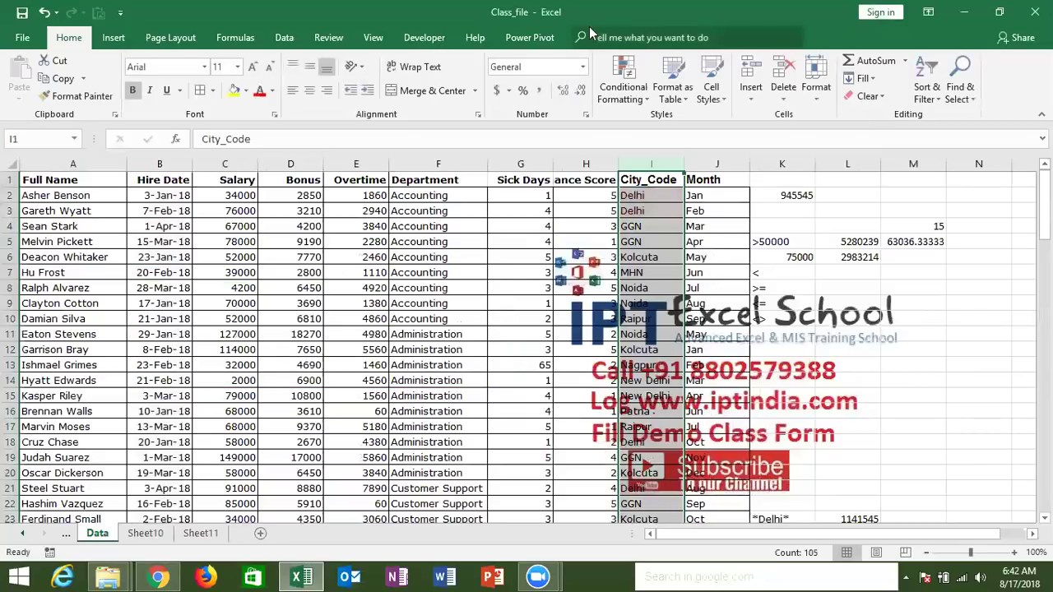
{"action": "left_click", "coordinate": [623, 93]}
{"action": "mouse_move", "coordinate": [647, 126]}
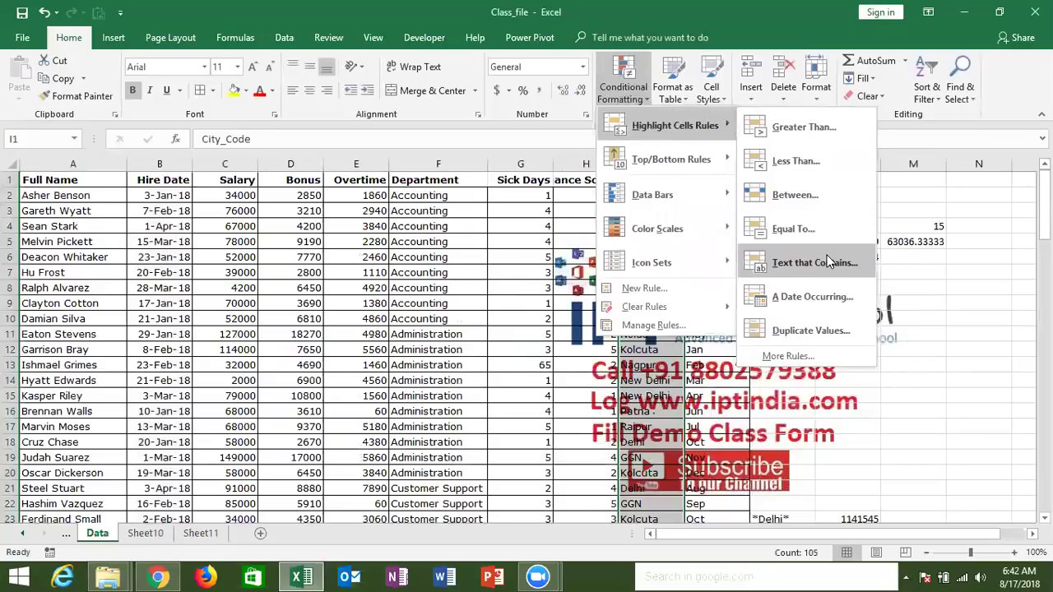
- Highlight column I cells containing 'Delhi' with Light Red Fill and Dark Red Text
{"action": "left_click", "coordinate": [828, 261]}
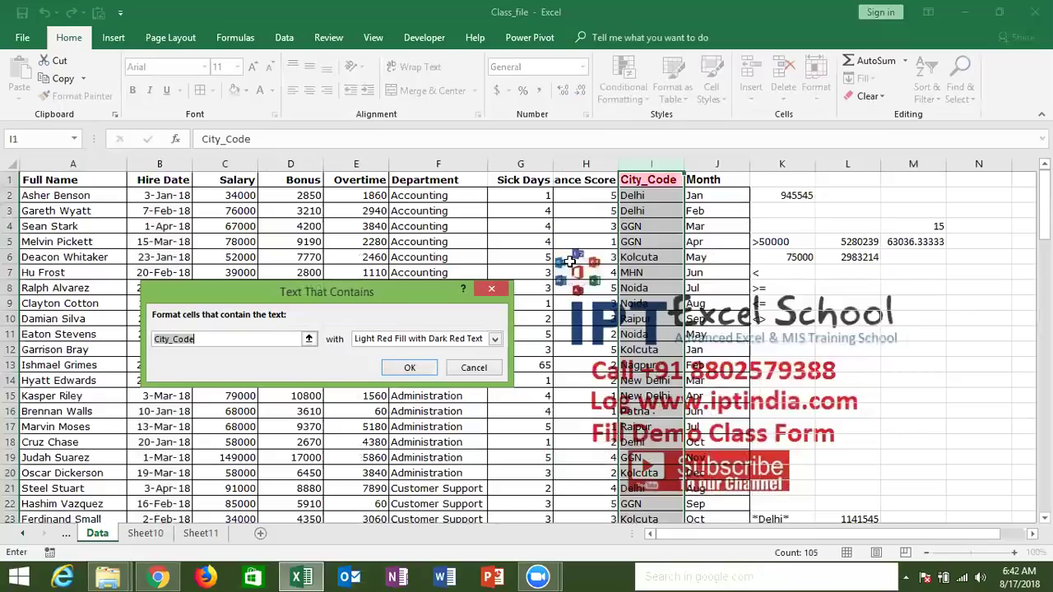
{"action": "type", "text": "Delhi"}
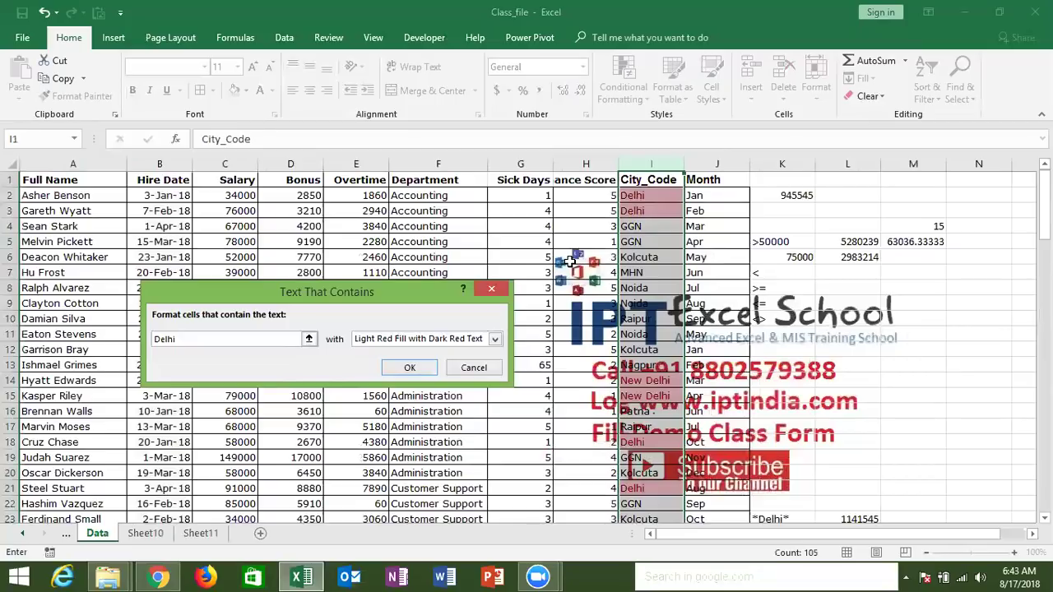
{"action": "key", "text": "Return"}
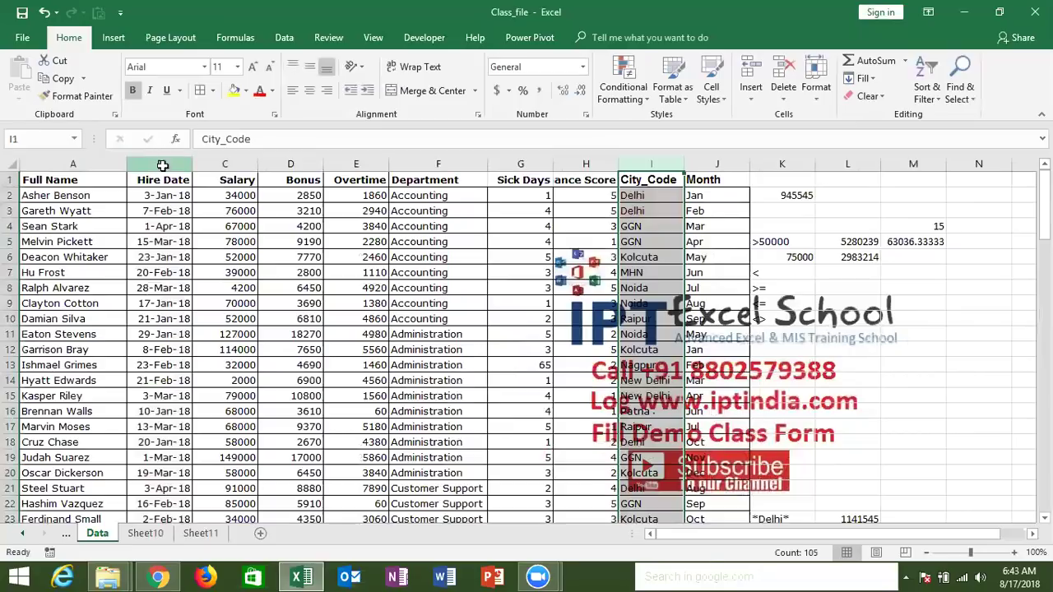
{"action": "left_click", "coordinate": [162, 166]}
{"action": "left_click", "coordinate": [623, 82]}
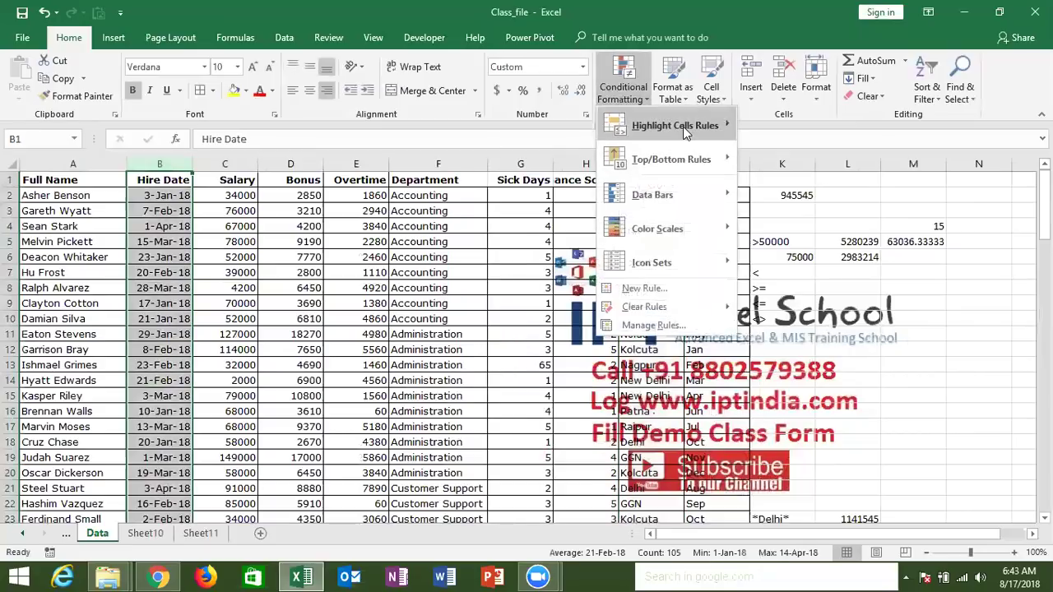
{"action": "mouse_move", "coordinate": [685, 130]}
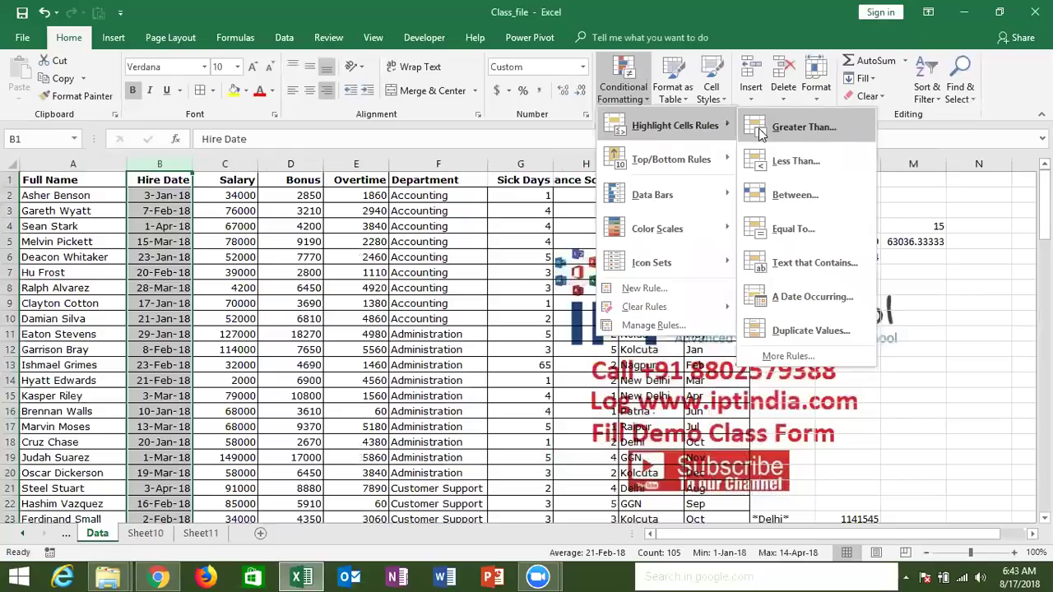
{"action": "left_click", "coordinate": [832, 300]}
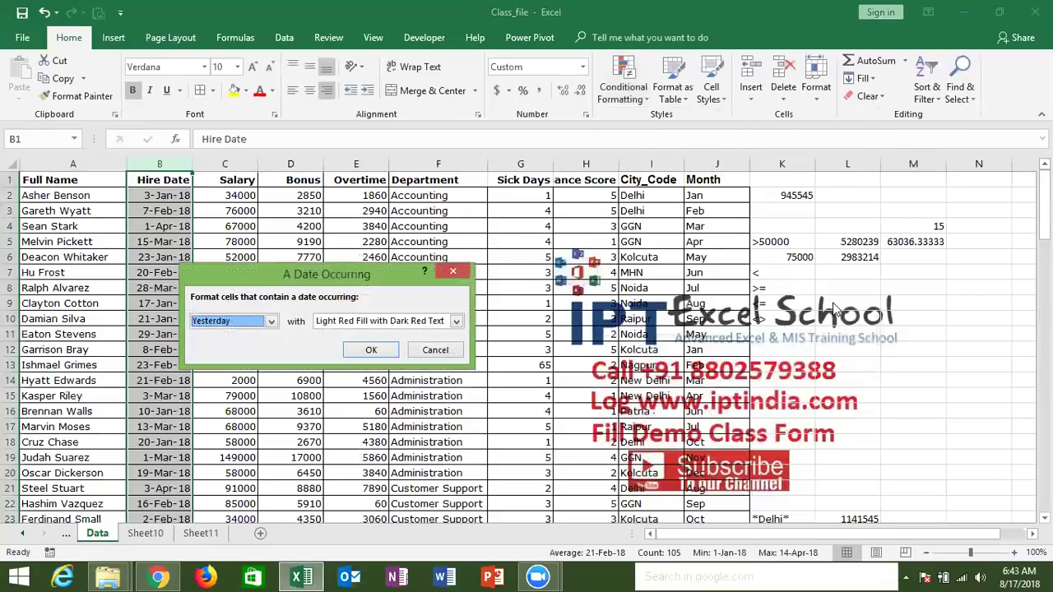
{"action": "left_click", "coordinate": [232, 321]}
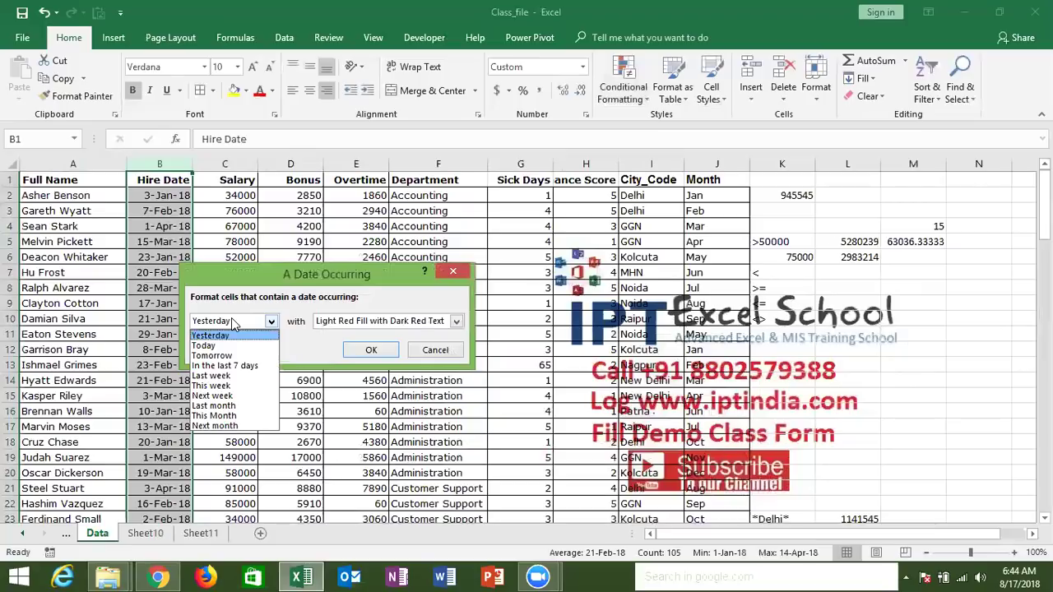
{"action": "left_click", "coordinate": [233, 322]}
{"action": "key", "text": "Escape"}
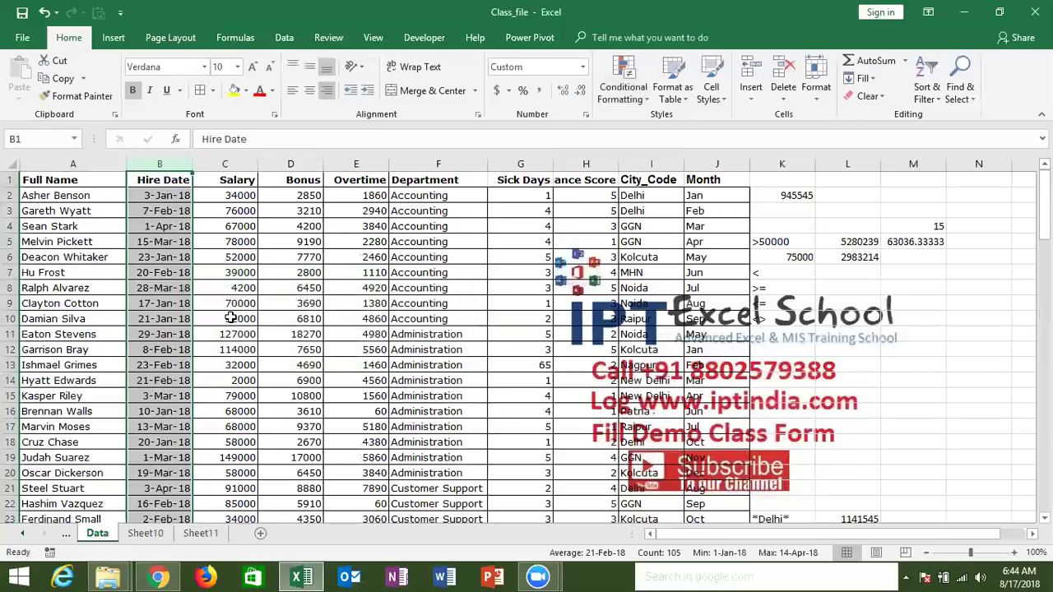
- Preview the Duplicate Values rule on the Overtime values and close it
{"action": "left_click_drag", "start_coordinate": [379, 197], "coordinate": [368, 463]}
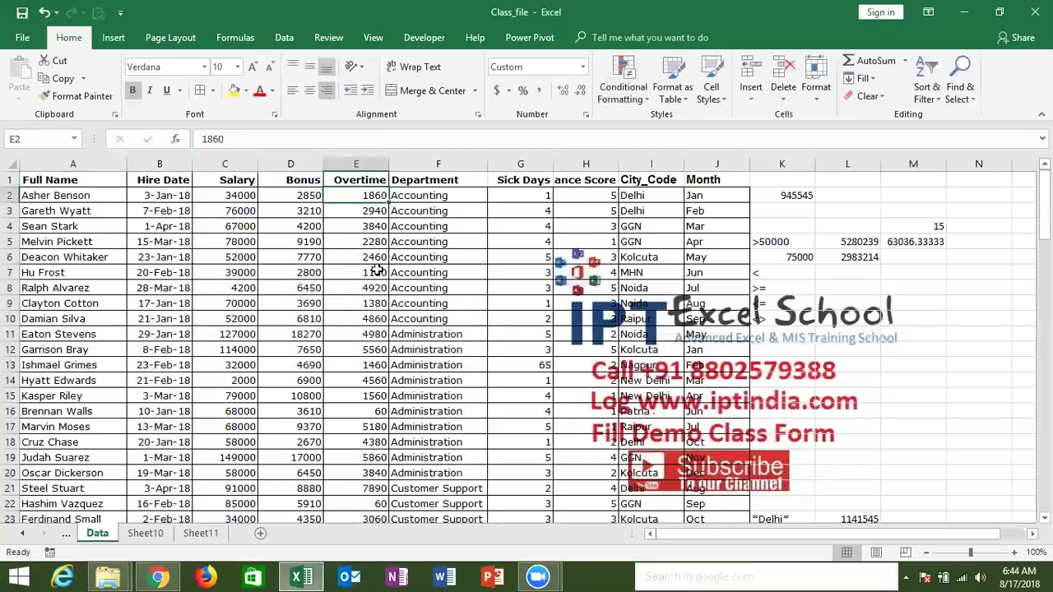
{"action": "left_click", "coordinate": [625, 97]}
{"action": "mouse_move", "coordinate": [675, 125]}
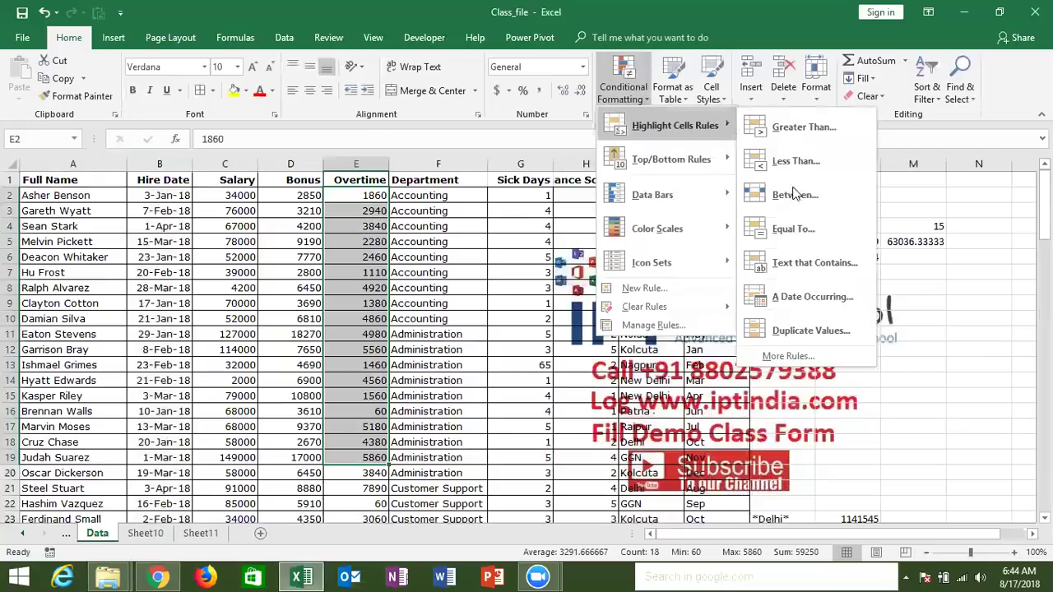
{"action": "left_click", "coordinate": [830, 332]}
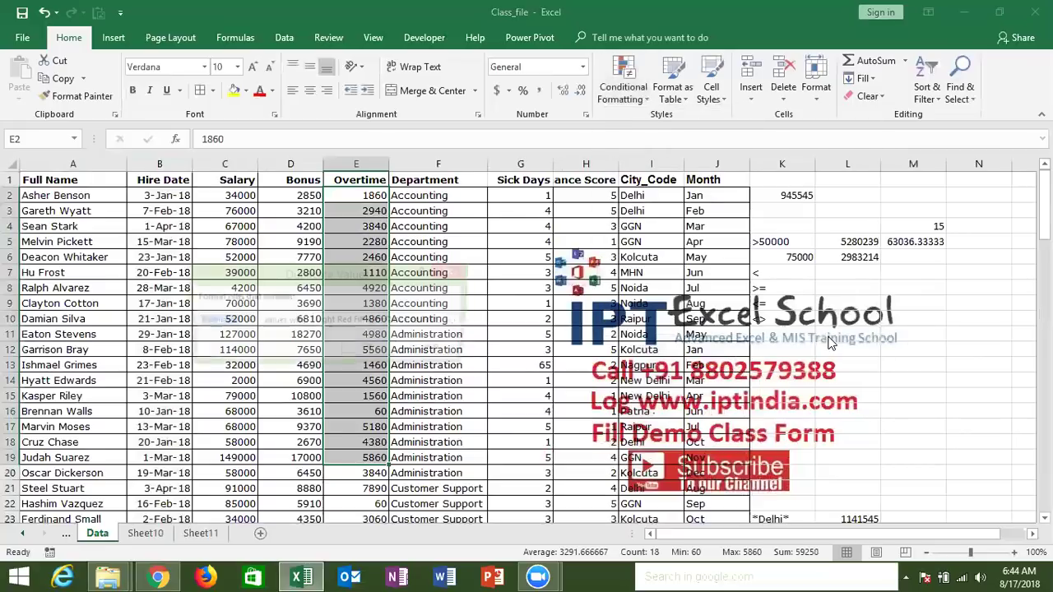
{"action": "left_click", "coordinate": [370, 349]}
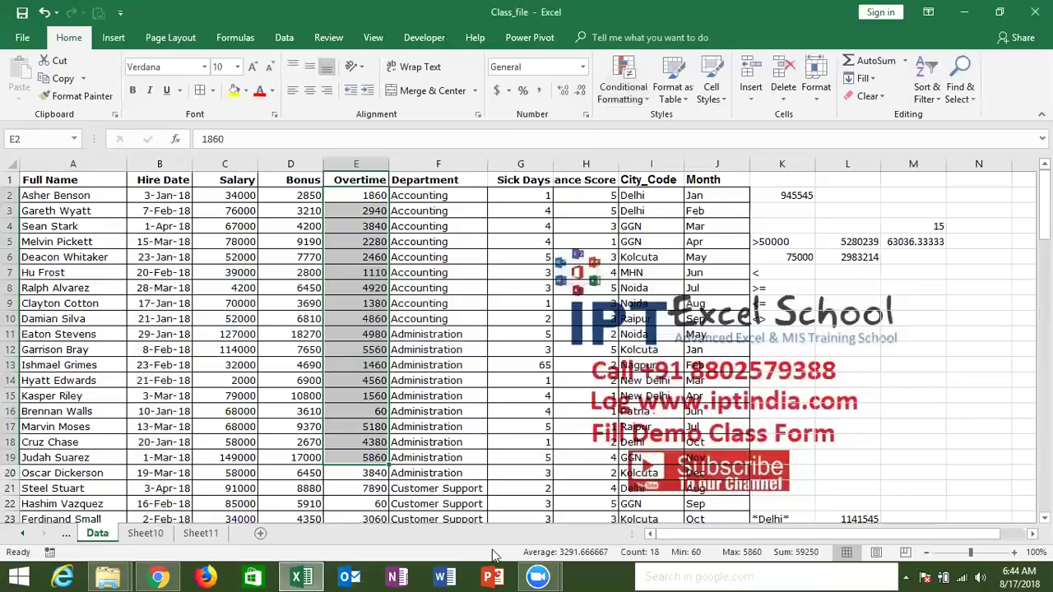
- Add a new sheet with a 'Mobile' header in A1 and a widened column A
{"action": "left_click", "coordinate": [257, 533]}
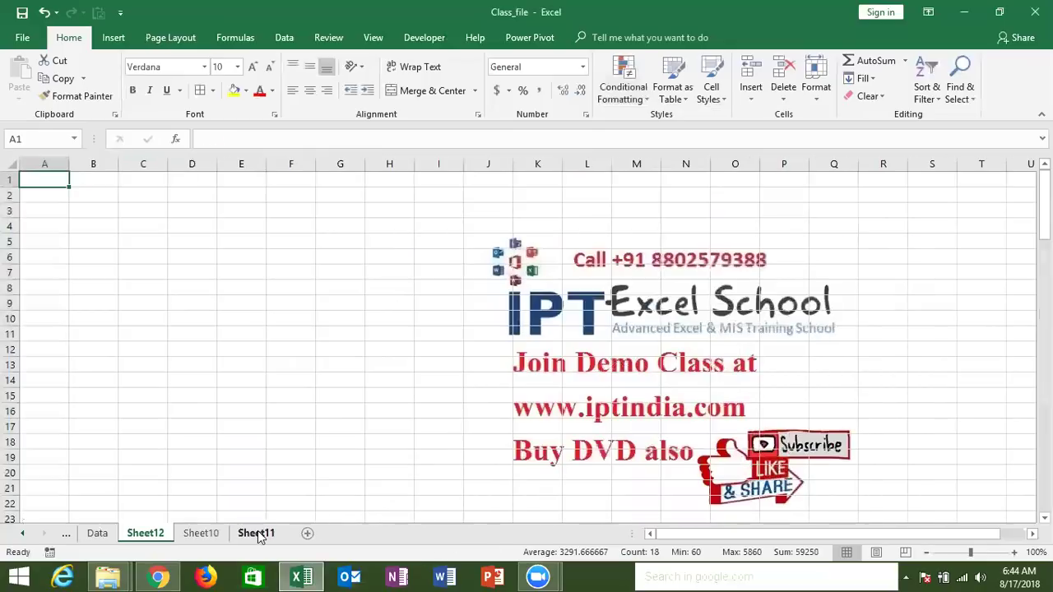
{"action": "type", "text": "Mobile"}
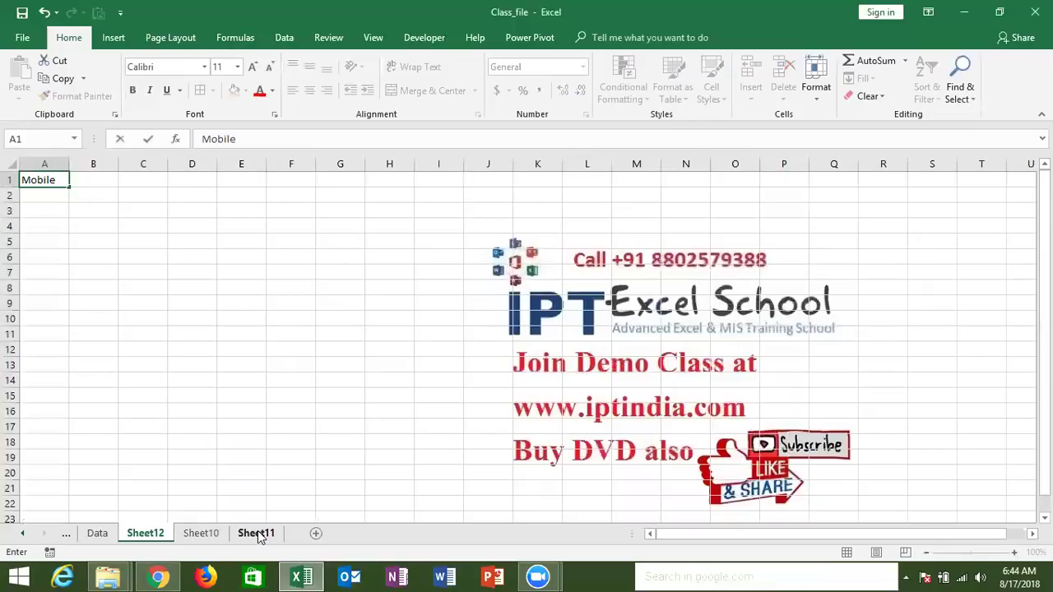
{"action": "key", "text": "Return"}
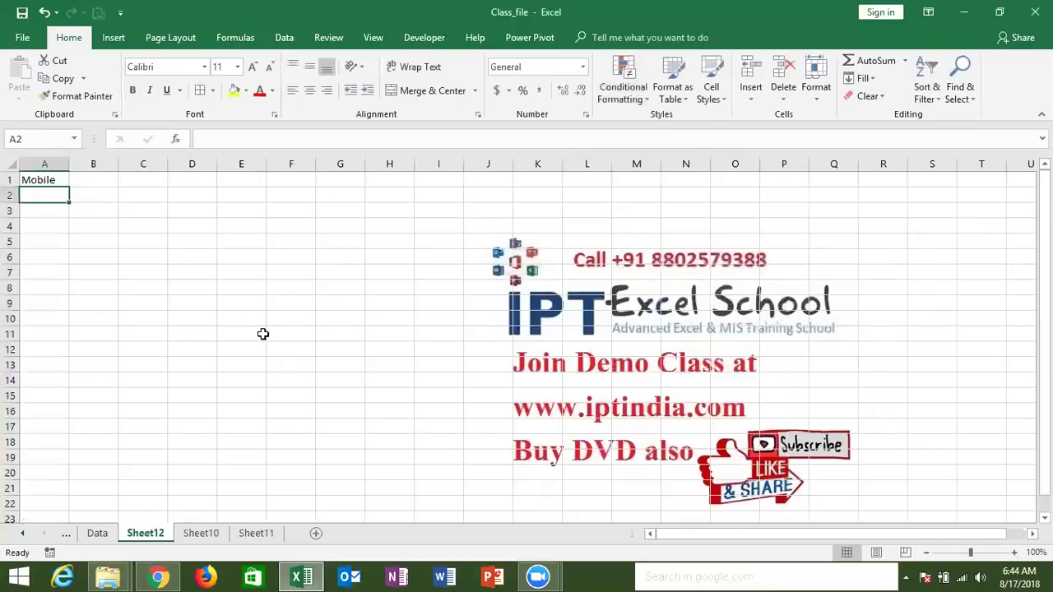
{"action": "left_click_drag", "start_coordinate": [69, 165], "coordinate": [80, 167]}
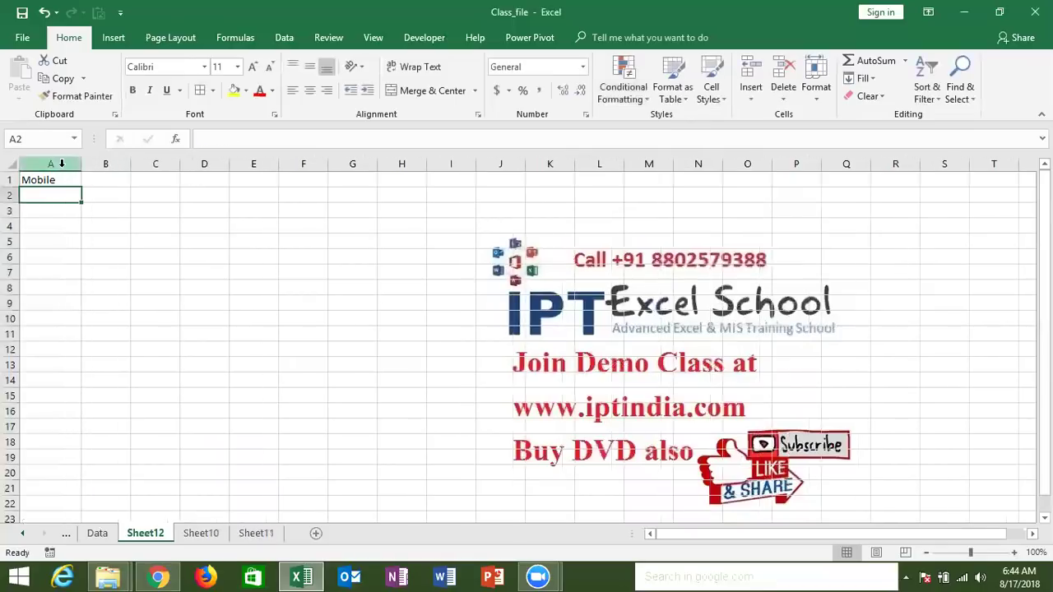
{"action": "left_click", "coordinate": [58, 164]}
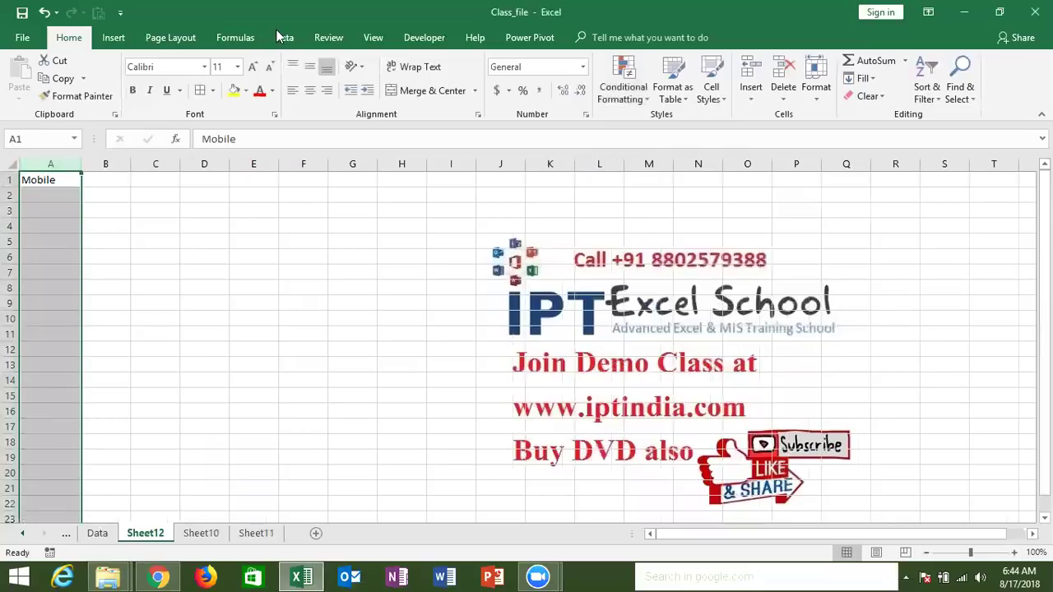
- Apply Duplicate Values highlighting to column A
{"action": "left_click", "coordinate": [633, 97]}
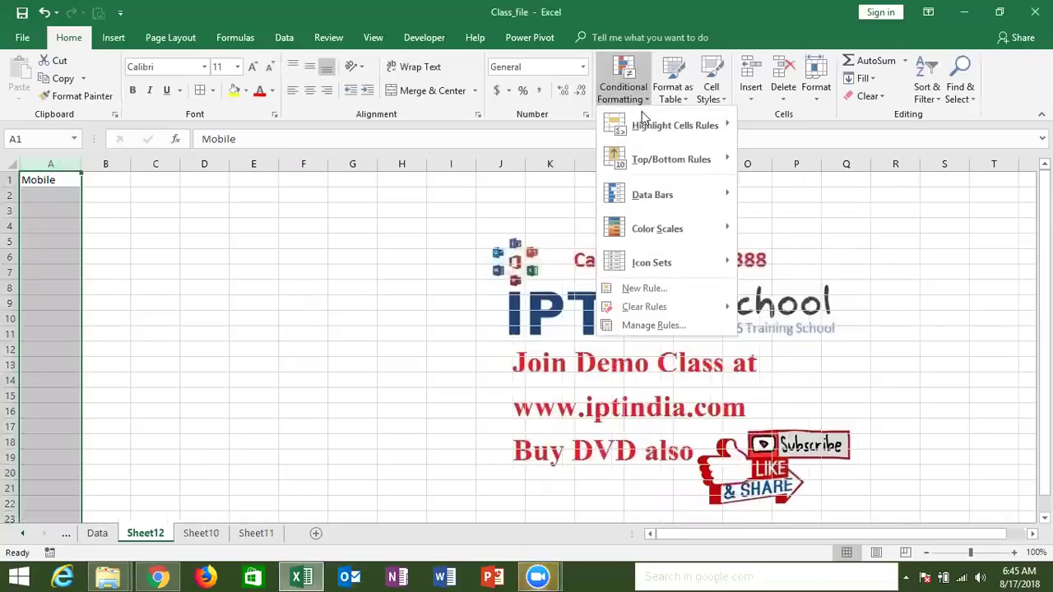
{"action": "mouse_move", "coordinate": [658, 125]}
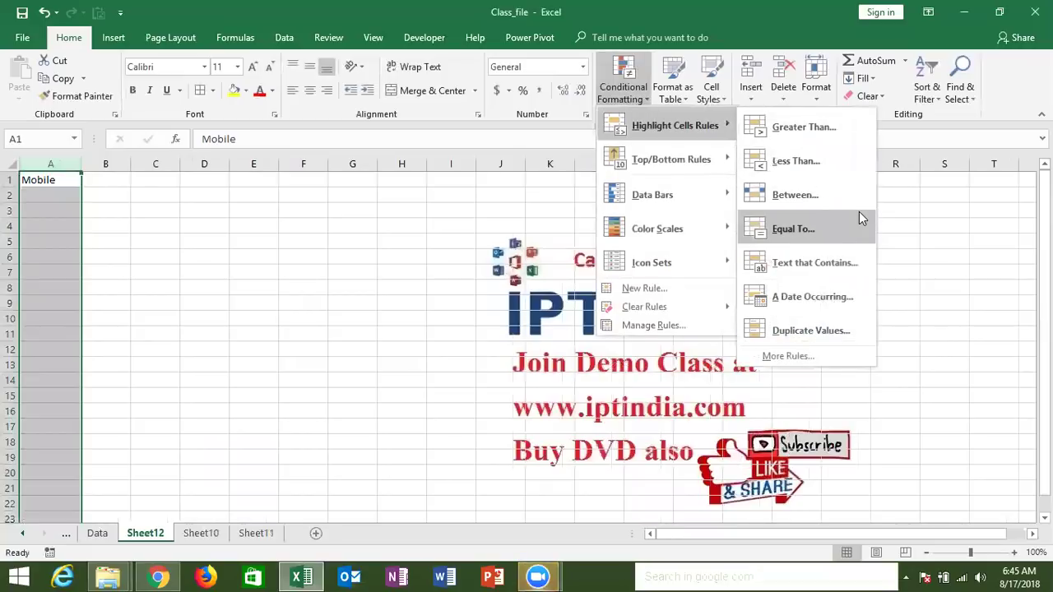
{"action": "left_click", "coordinate": [810, 330]}
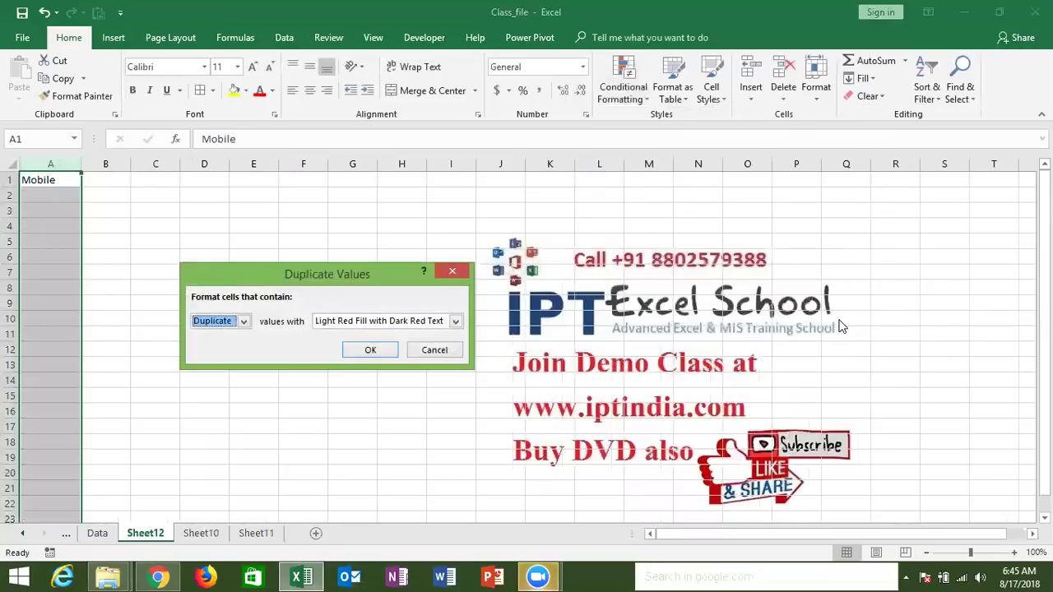
{"action": "left_click", "coordinate": [367, 351]}
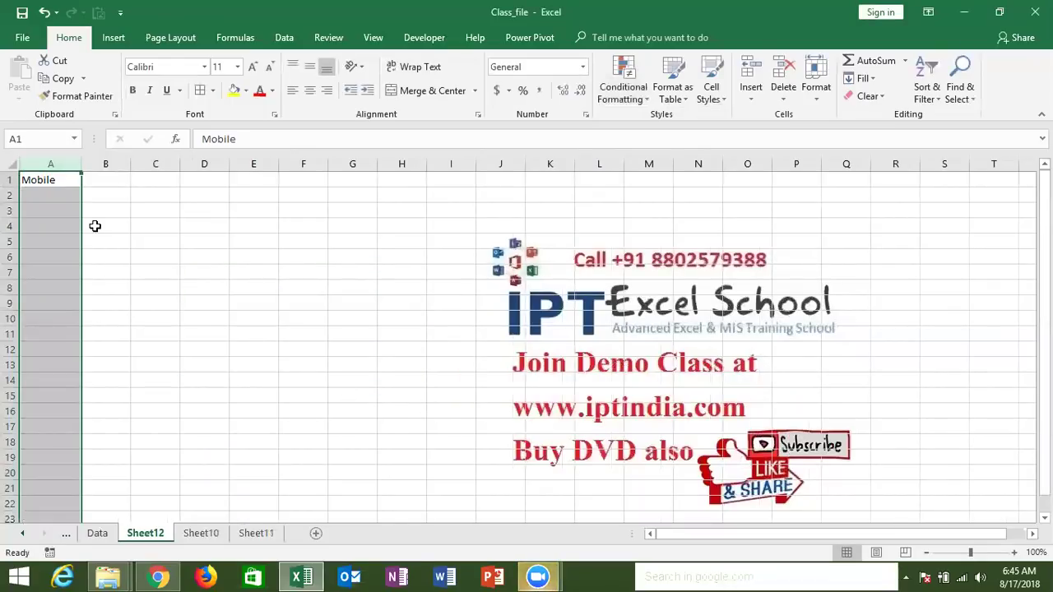
- Enter the same mobile number in A2 and A8 so both turn light red
{"action": "left_click", "coordinate": [56, 195]}
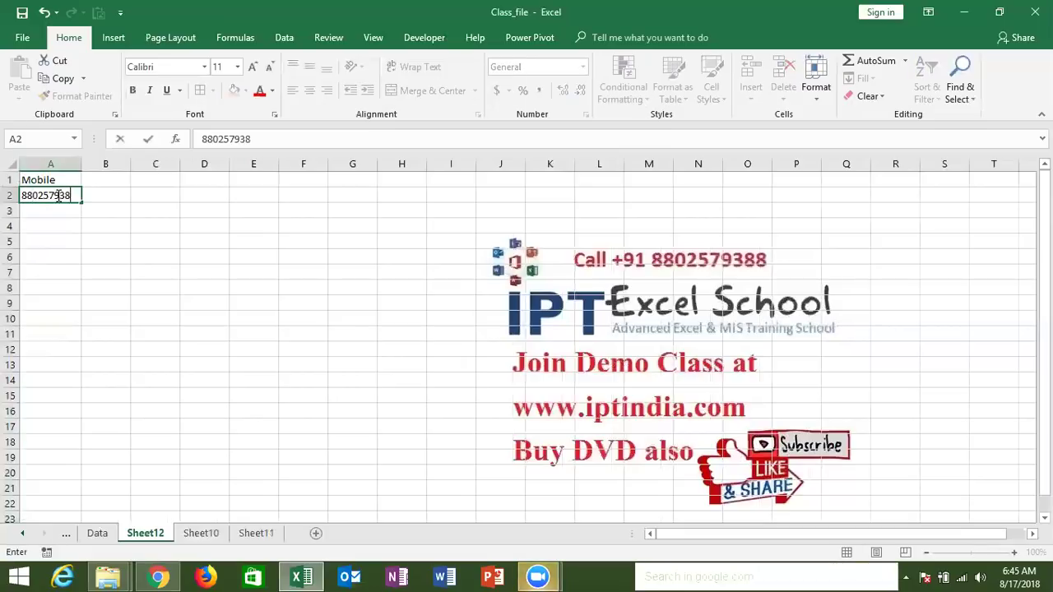
{"action": "key", "text": "Return"}
{"action": "left_click", "coordinate": [44, 287]}
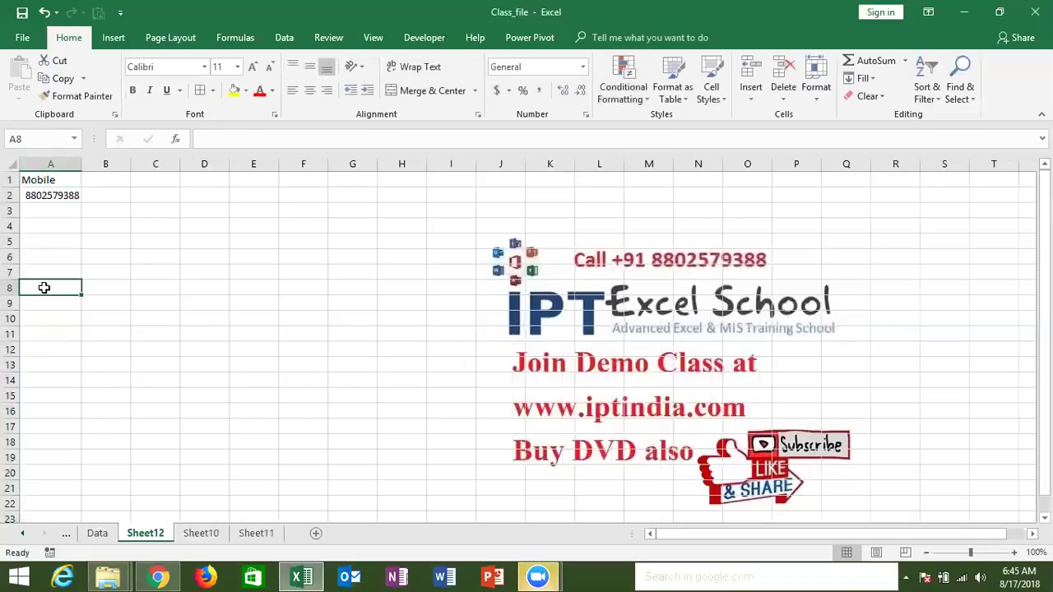
{"action": "key", "text": "Return"}
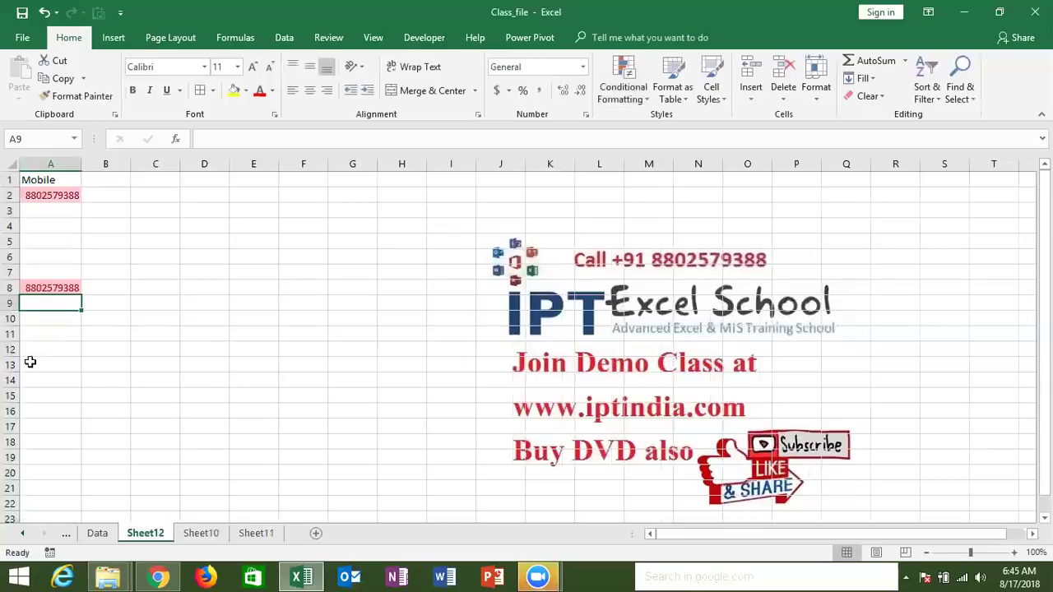
- Dismiss the Conditional Formatting menu and move toward the Data sheet tab
{"action": "left_click", "coordinate": [622, 91]}
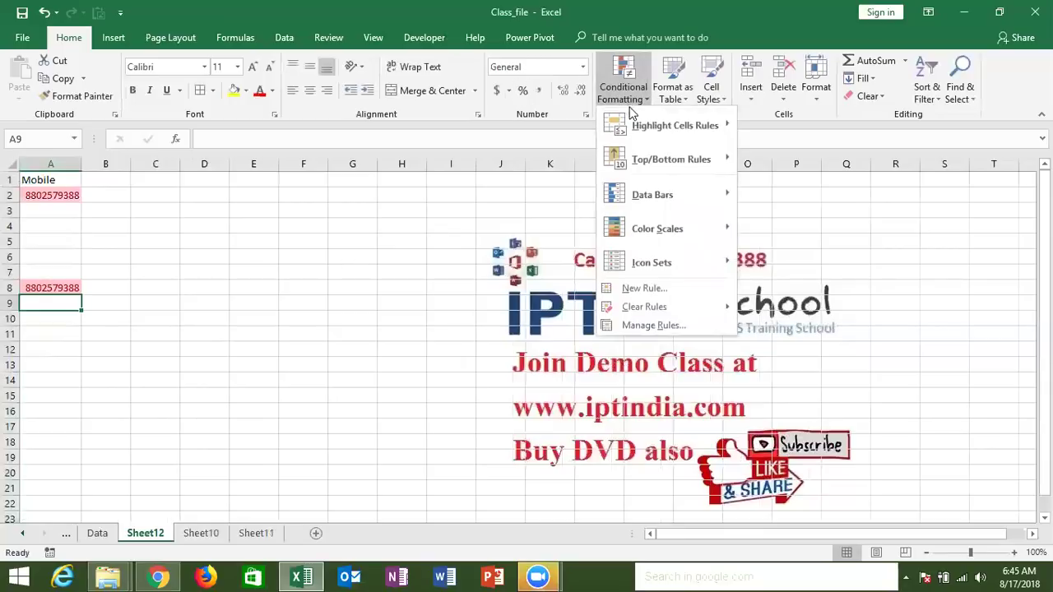
{"action": "mouse_move", "coordinate": [634, 122]}
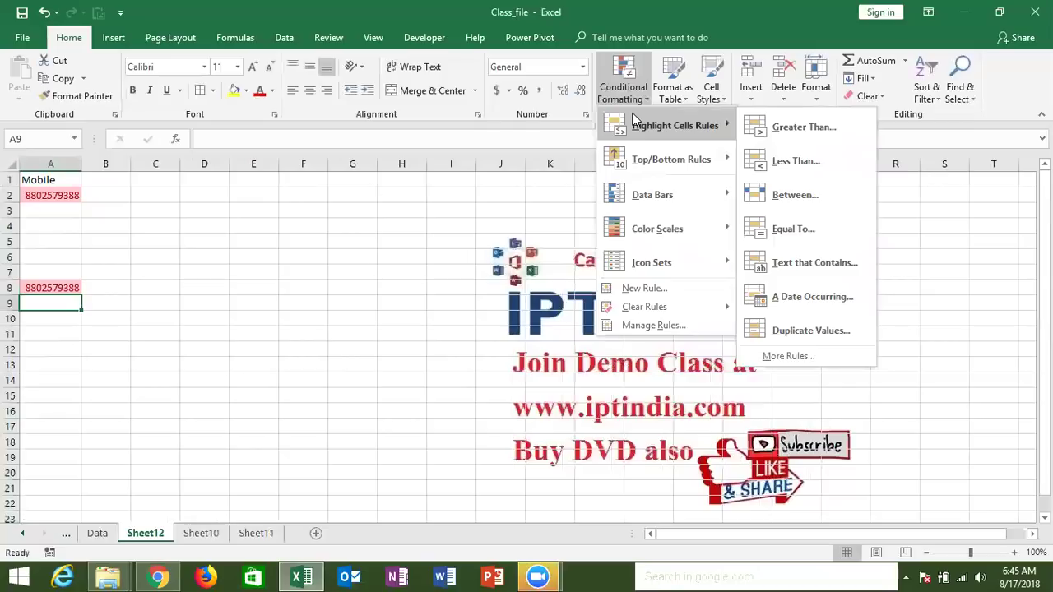
{"action": "key", "text": "Escape"}
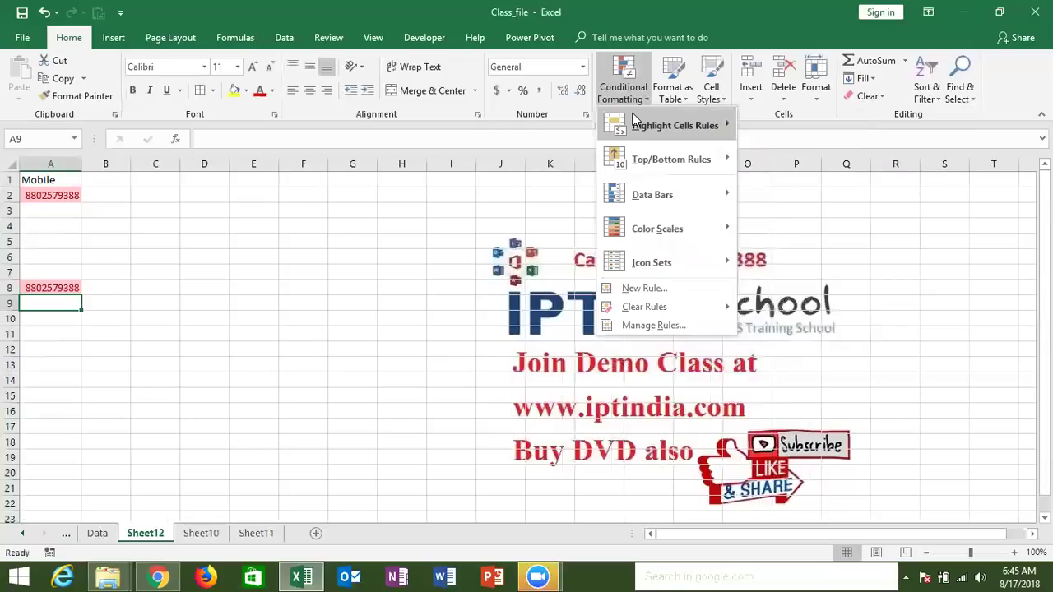
{"action": "key", "text": "Escape"}
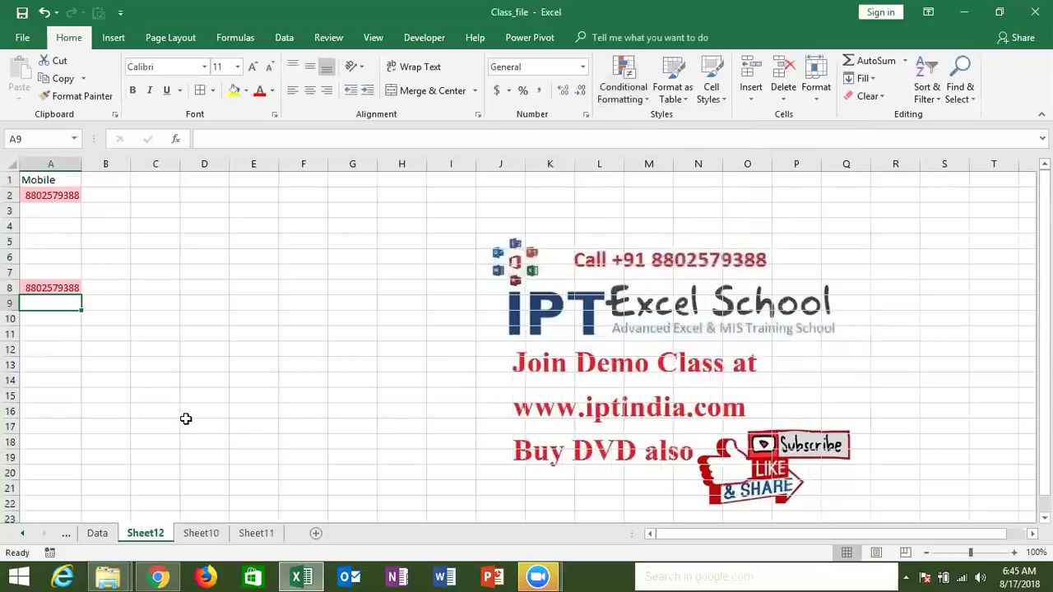
{"action": "left_click_drag", "start_coordinate": [185, 422], "coordinate": [85, 535]}
{"action": "left_click", "coordinate": [93, 534]}
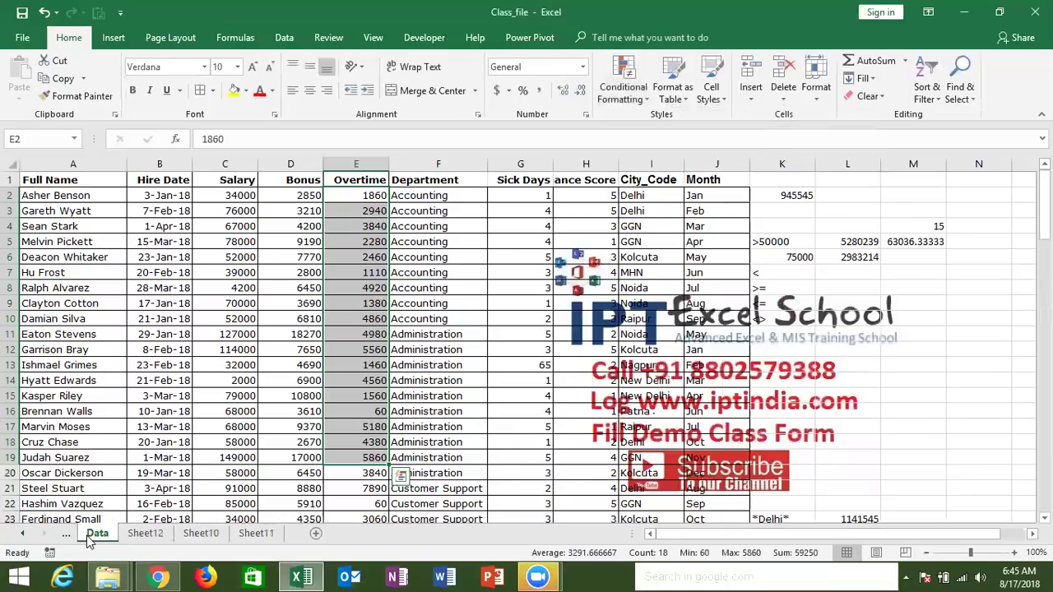
{"action": "left_click", "coordinate": [425, 224]}
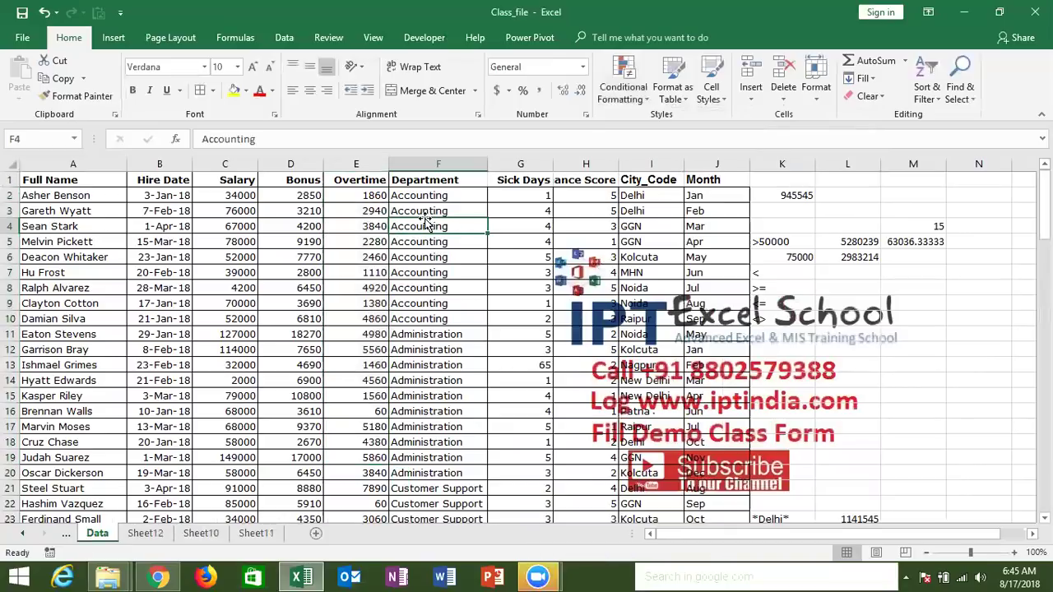
{"action": "left_click", "coordinate": [347, 163]}
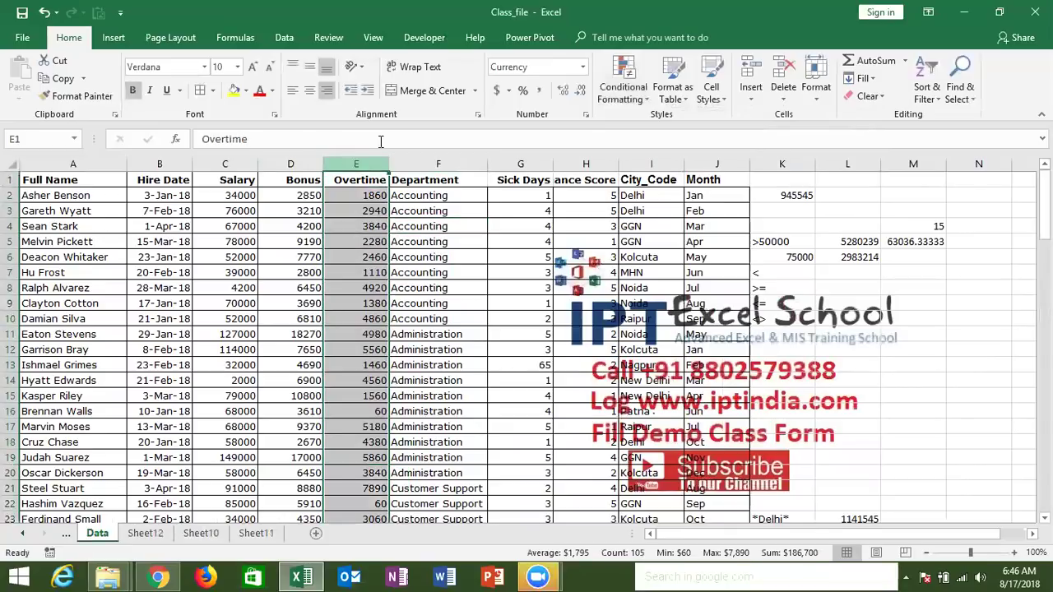
{"action": "left_click", "coordinate": [609, 81]}
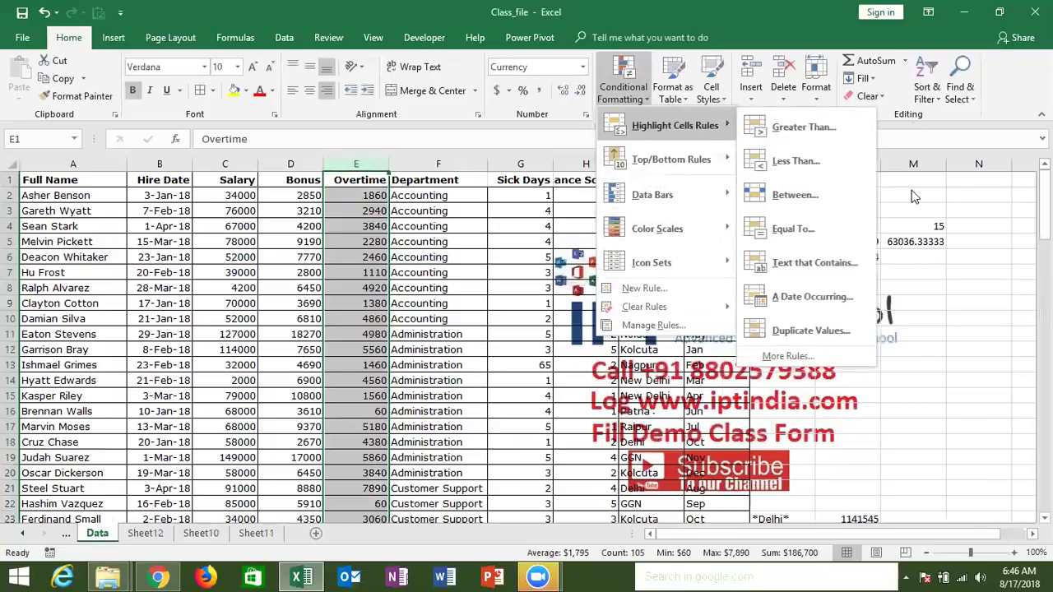
{"action": "mouse_move", "coordinate": [680, 155]}
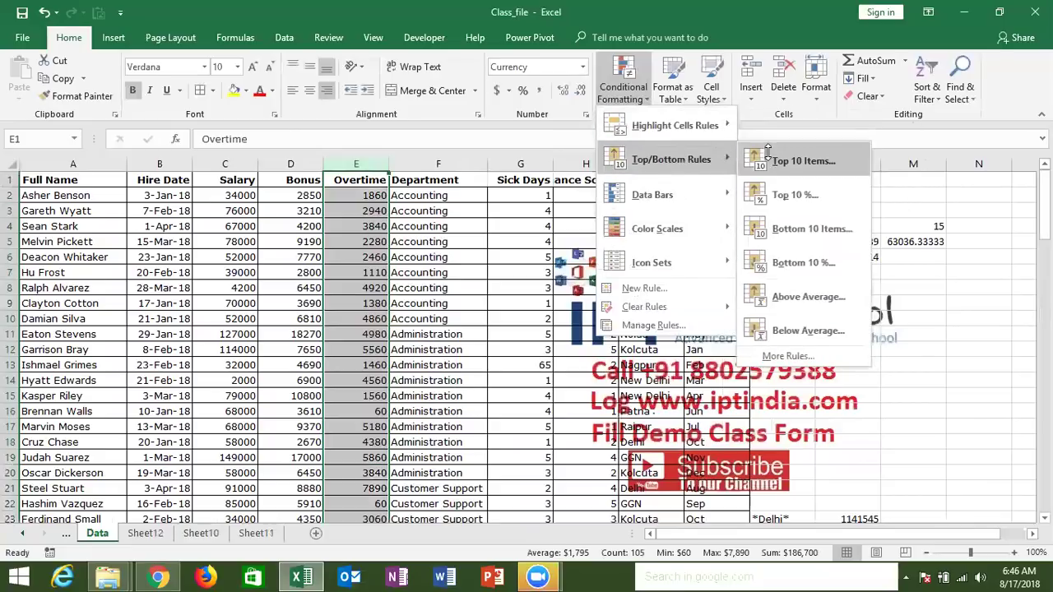
{"action": "left_click", "coordinate": [803, 161]}
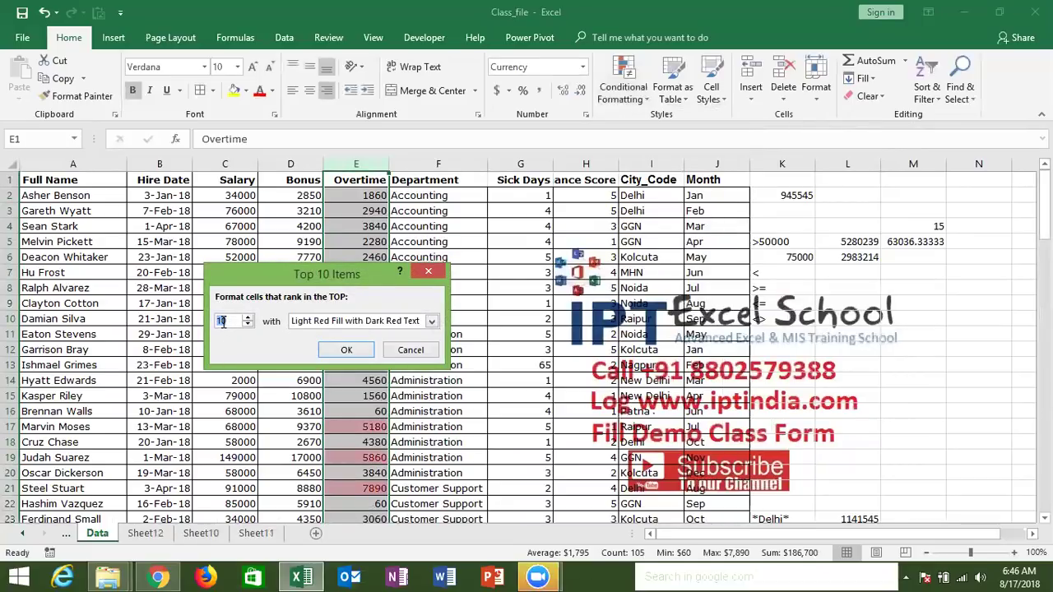
{"action": "type", "text": "5"}
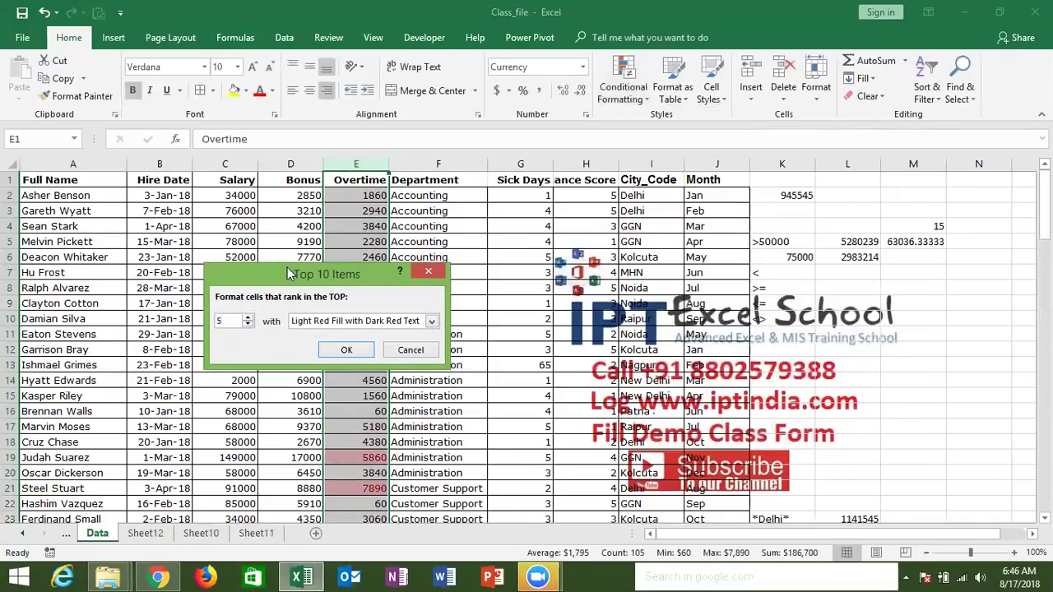
{"action": "left_click_drag", "start_coordinate": [294, 273], "coordinate": [576, 260]}
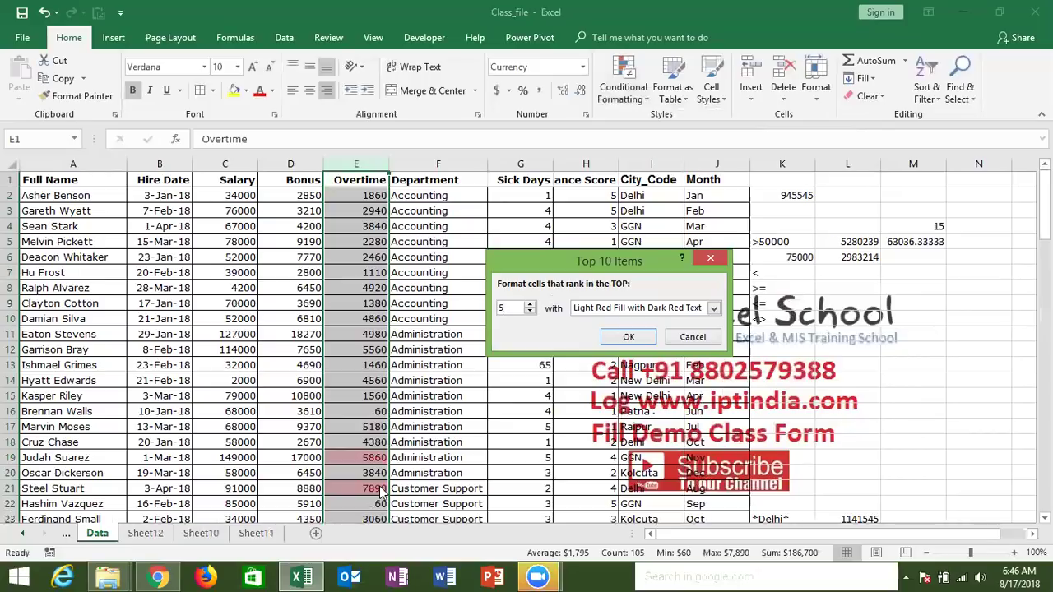
{"action": "left_click", "coordinate": [692, 337]}
{"action": "left_click", "coordinate": [623, 88]}
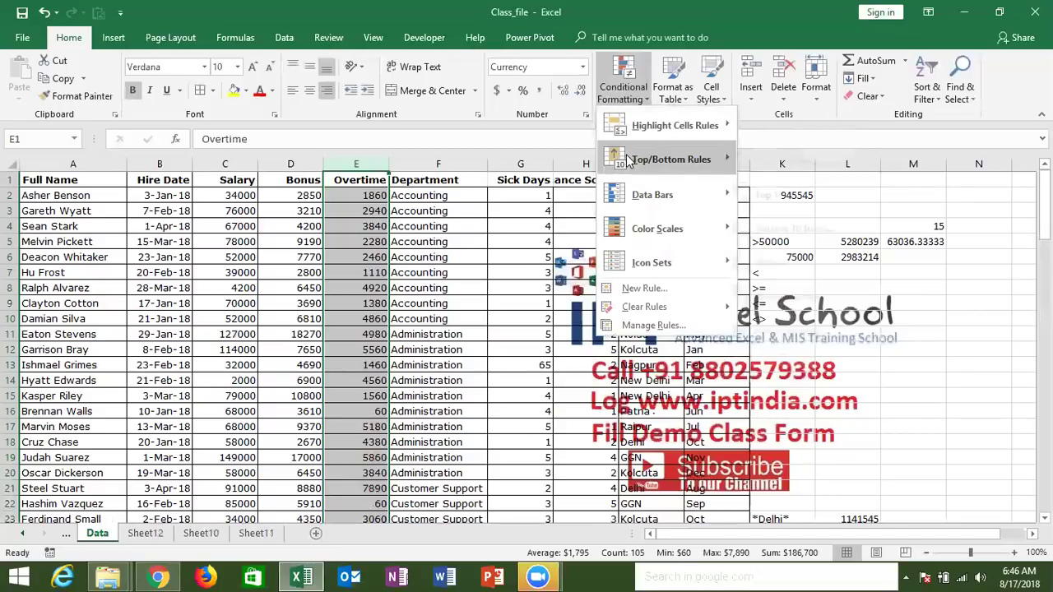
{"action": "mouse_move", "coordinate": [630, 160]}
{"action": "left_click", "coordinate": [824, 232]}
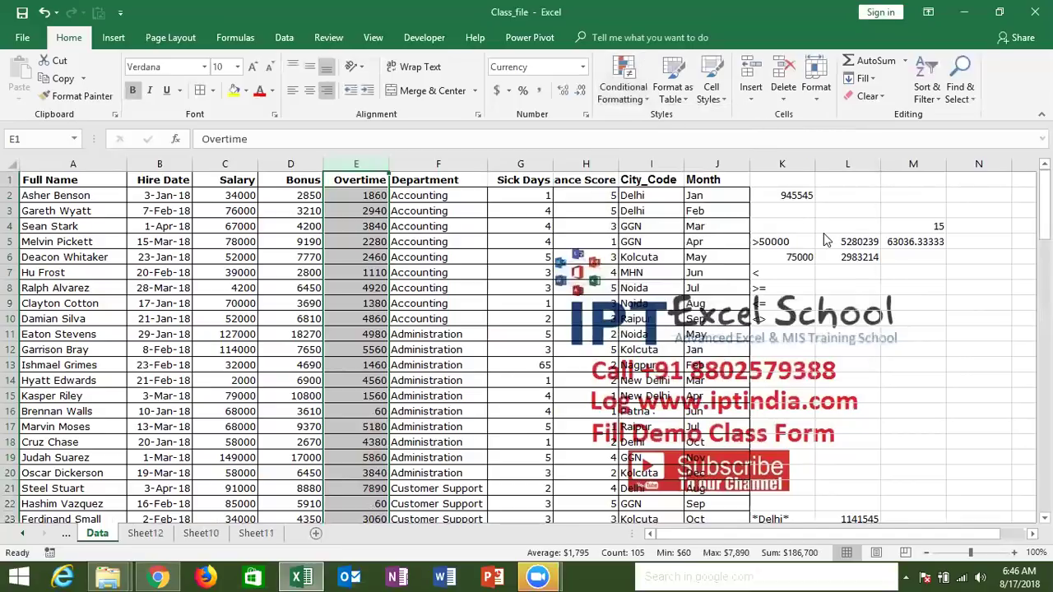
{"action": "left_click", "coordinate": [682, 336]}
{"action": "left_click", "coordinate": [623, 82]}
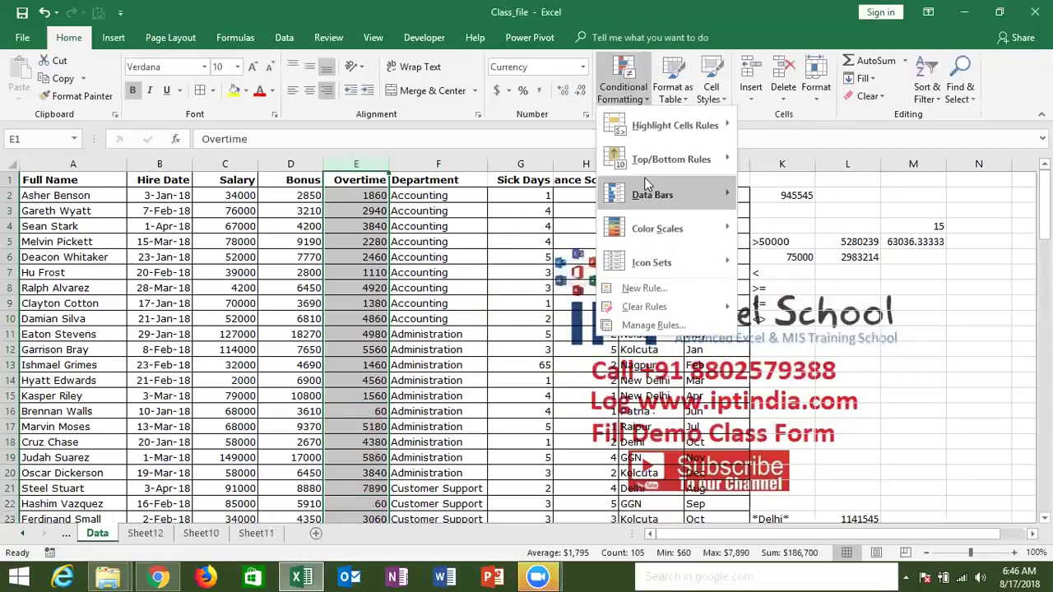
{"action": "mouse_move", "coordinate": [646, 165]}
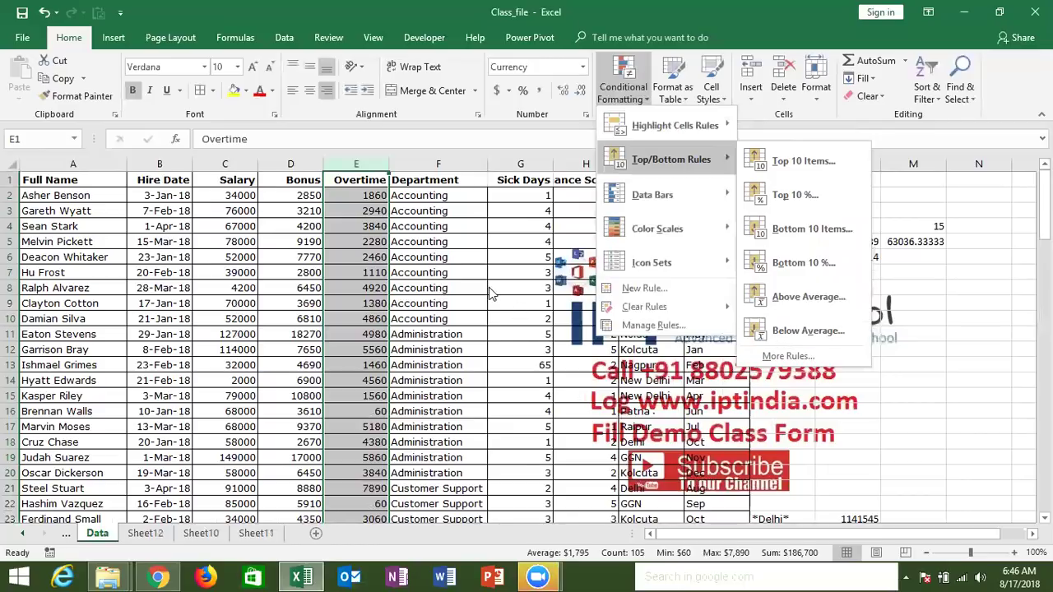
{"action": "left_click", "coordinate": [490, 288]}
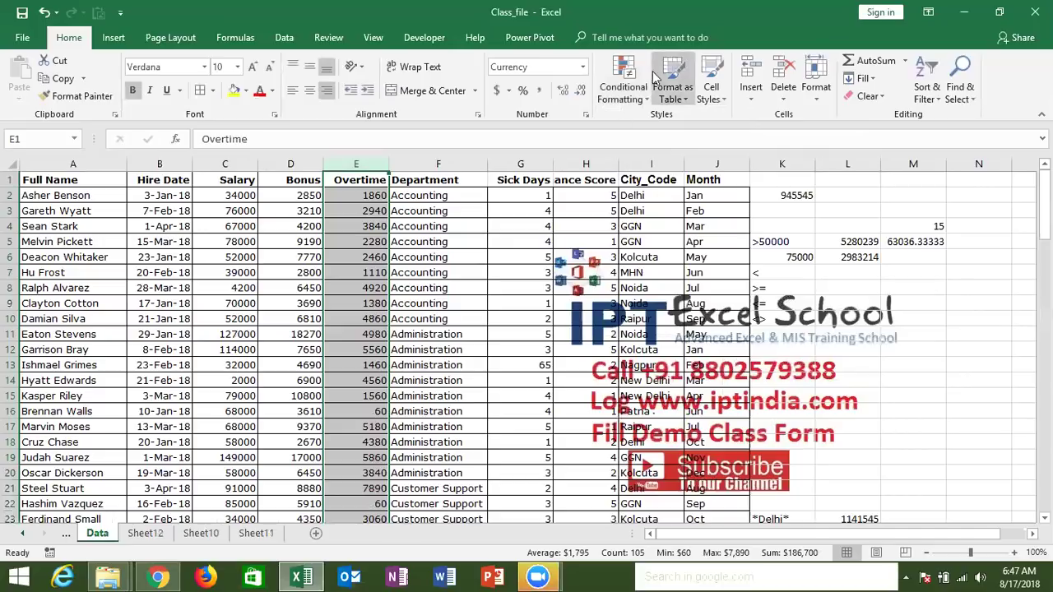
{"action": "left_click", "coordinate": [635, 97]}
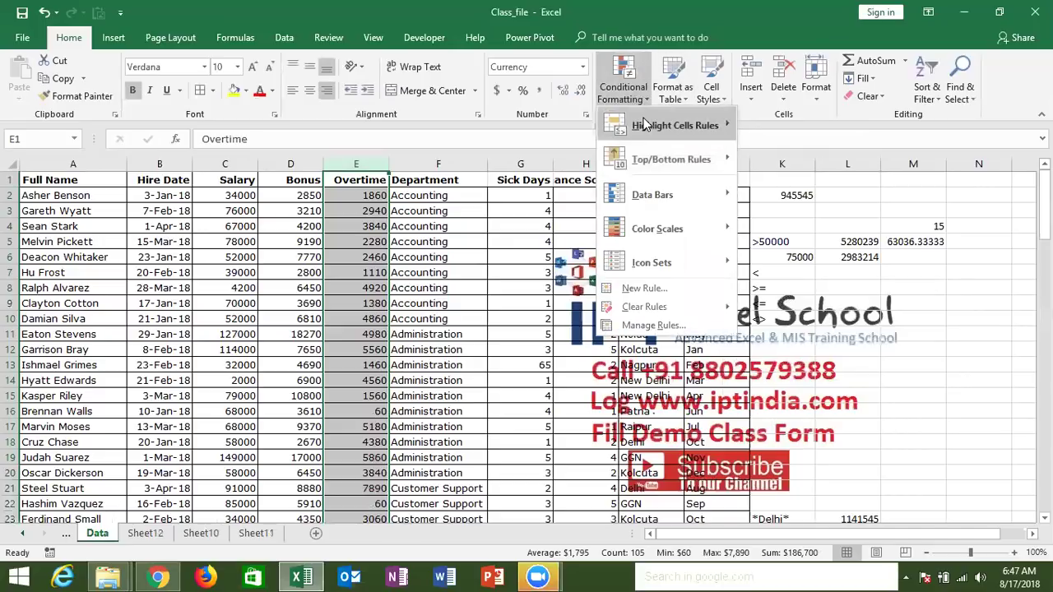
{"action": "mouse_move", "coordinate": [646, 122]}
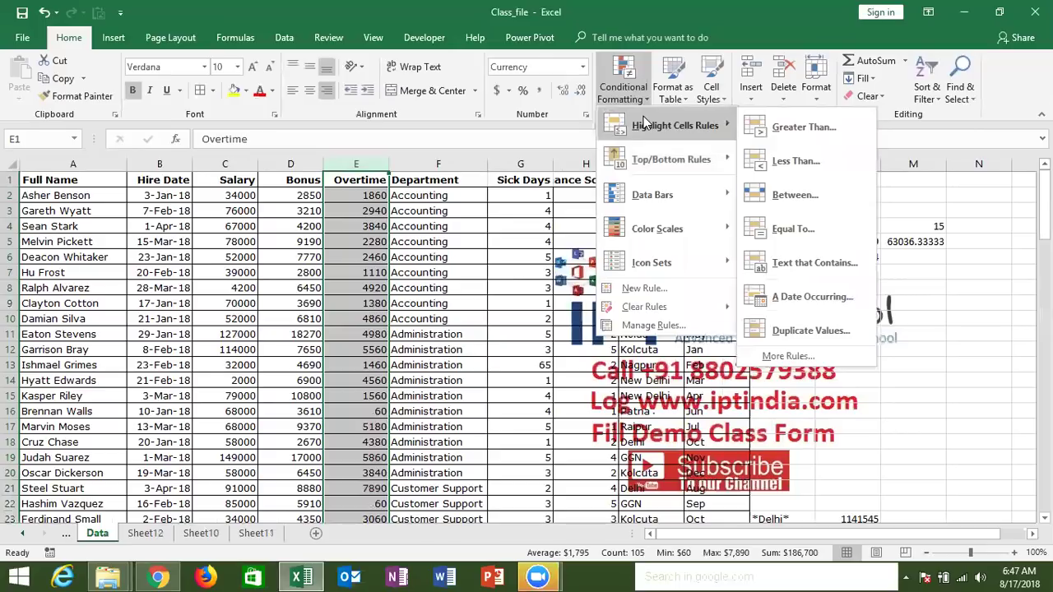
{"action": "mouse_move", "coordinate": [650, 167]}
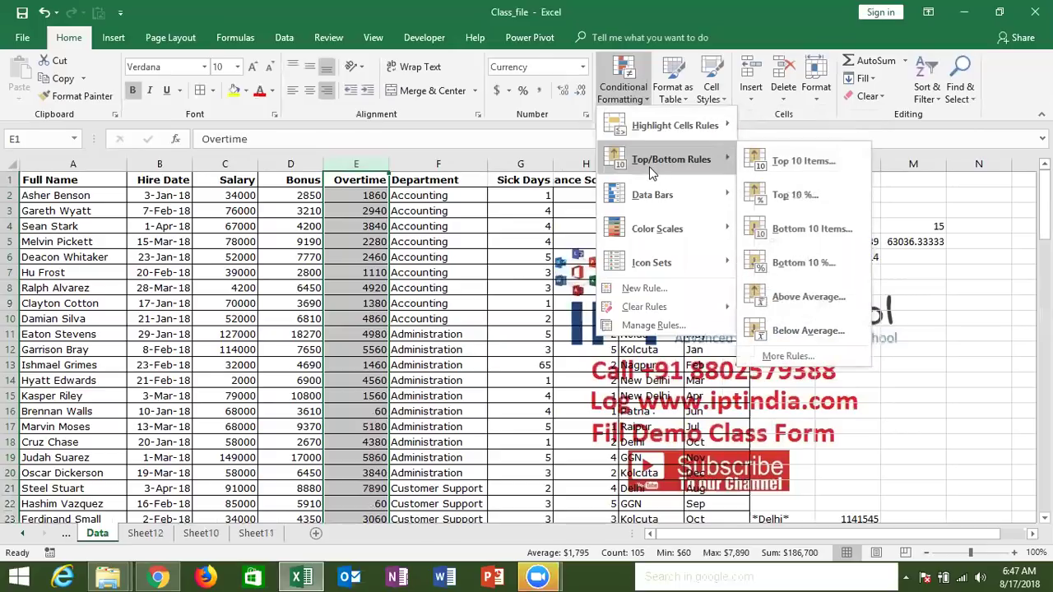
{"action": "left_click", "coordinate": [793, 296]}
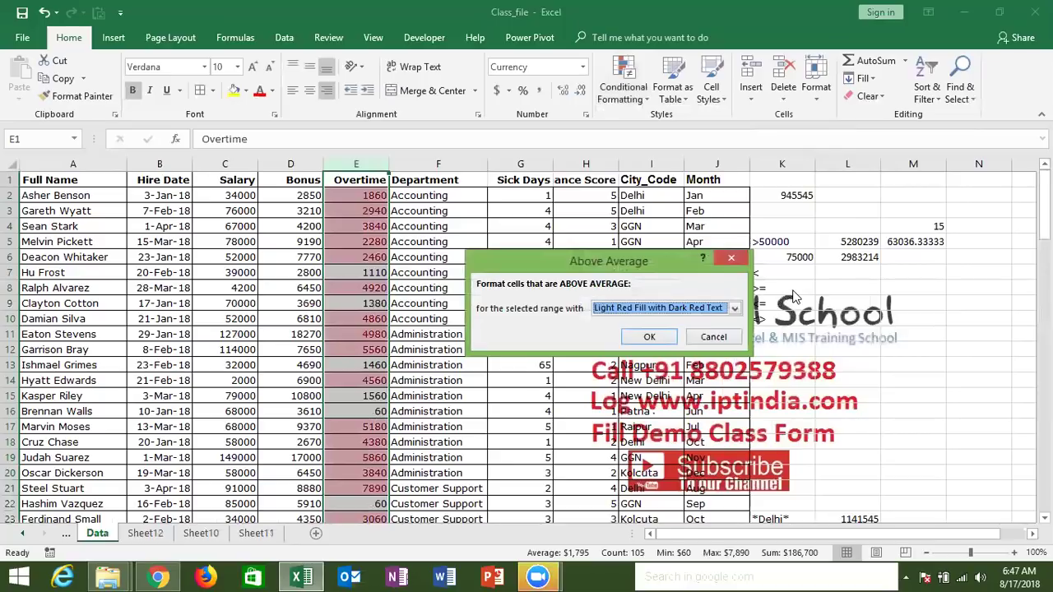
{"action": "key", "text": "Escape"}
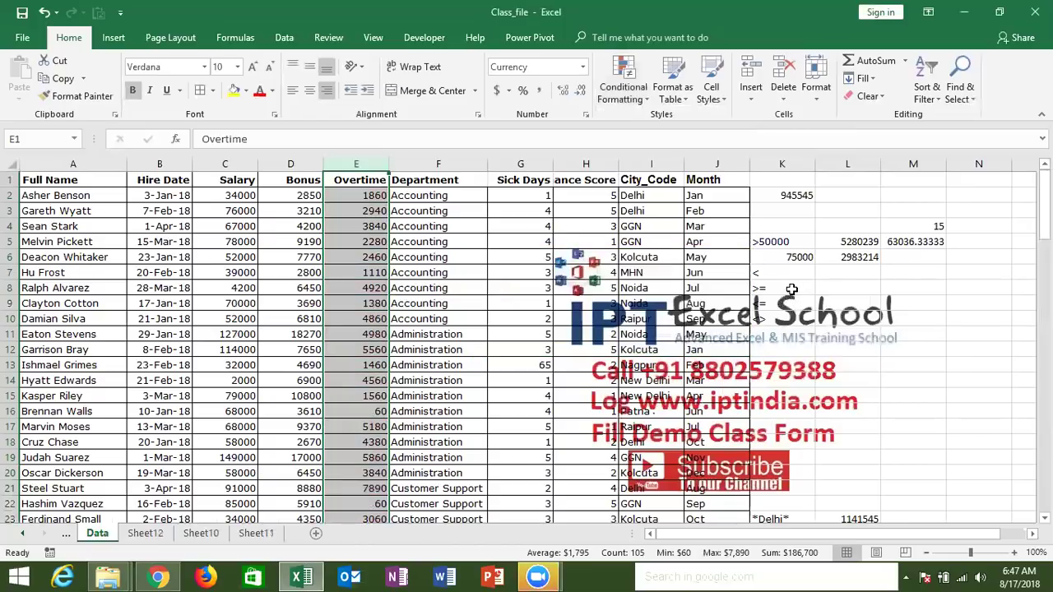
{"action": "left_click", "coordinate": [624, 82]}
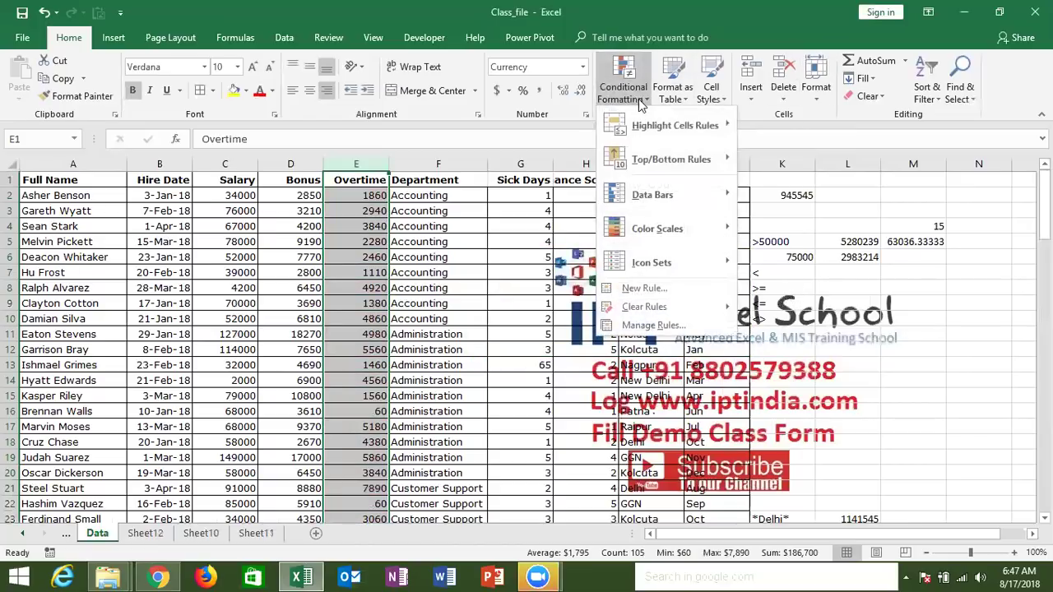
{"action": "mouse_move", "coordinate": [654, 160]}
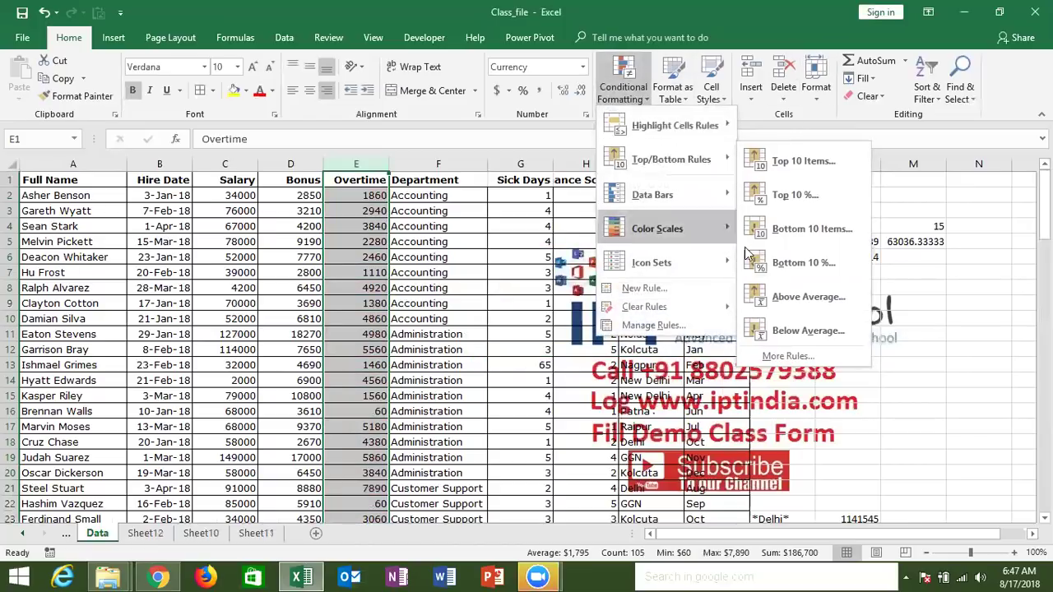
{"action": "left_click", "coordinate": [782, 327]}
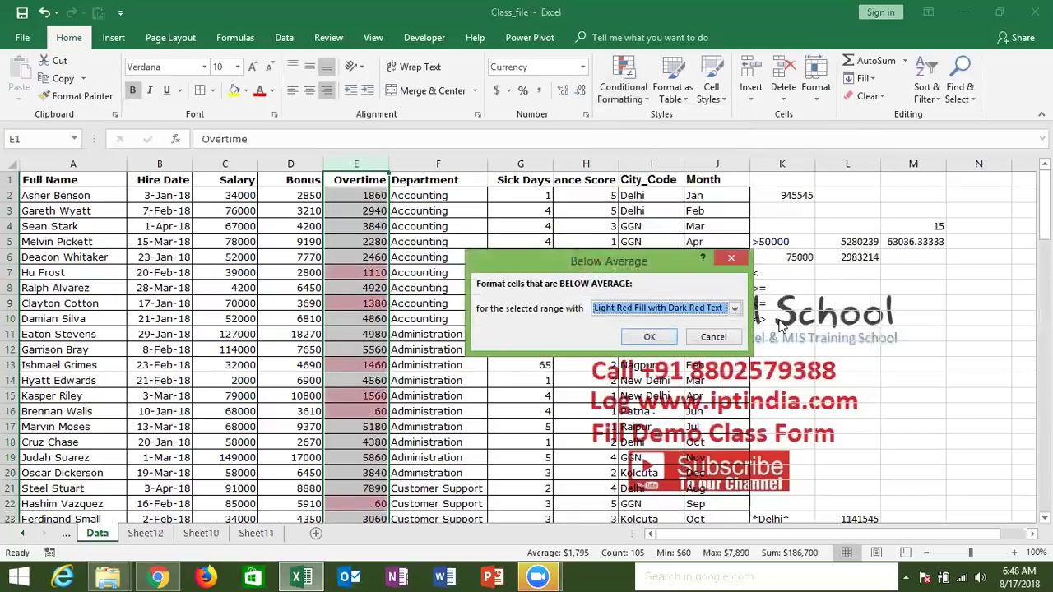
{"action": "key", "text": "Escape"}
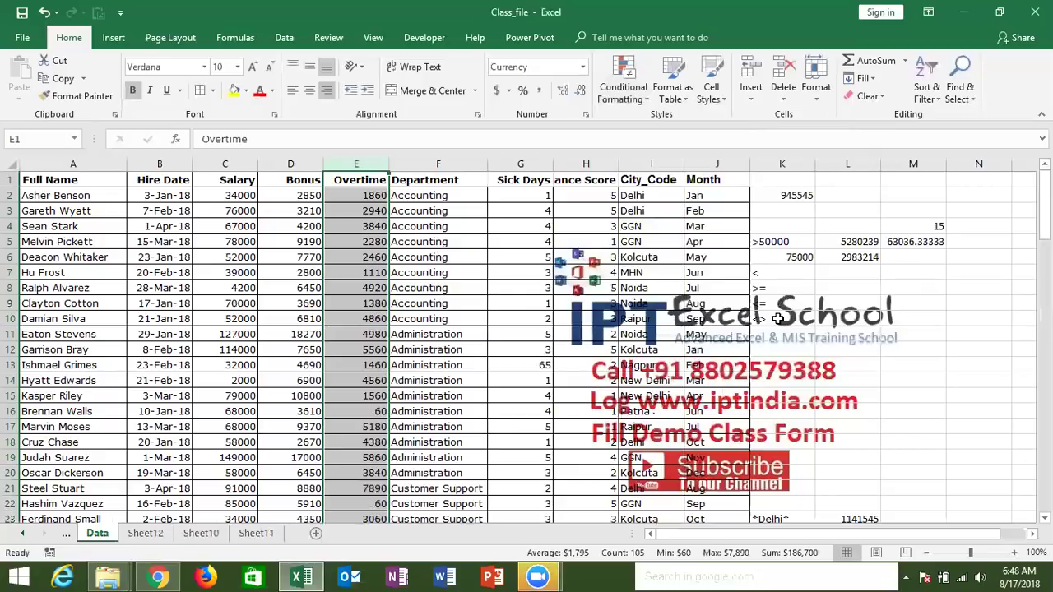
{"action": "left_click_drag", "start_coordinate": [778, 319], "coordinate": [678, 244]}
{"action": "left_click", "coordinate": [439, 211]}
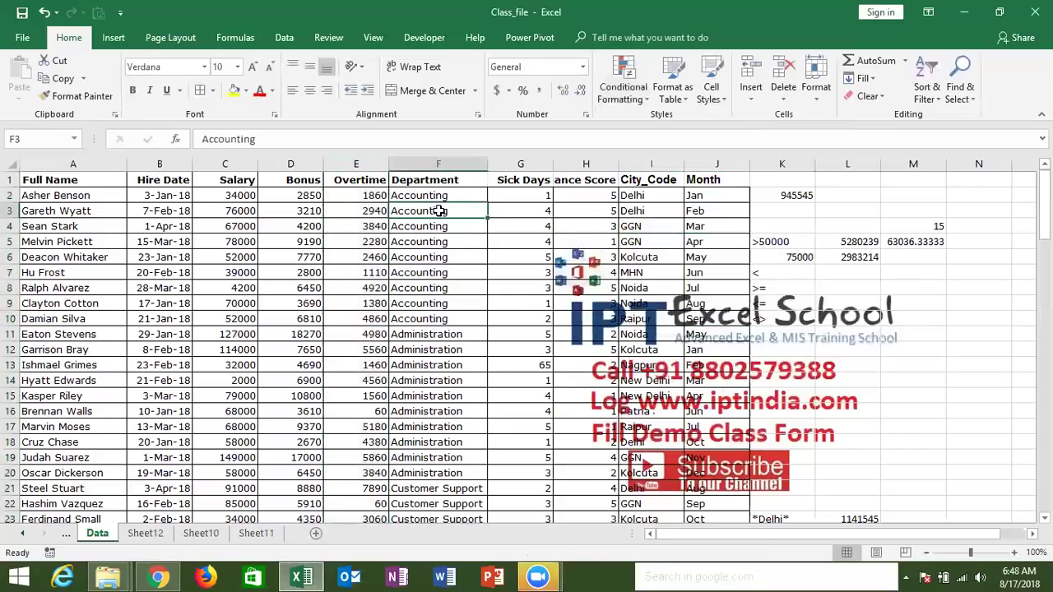
{"action": "left_click", "coordinate": [357, 164]}
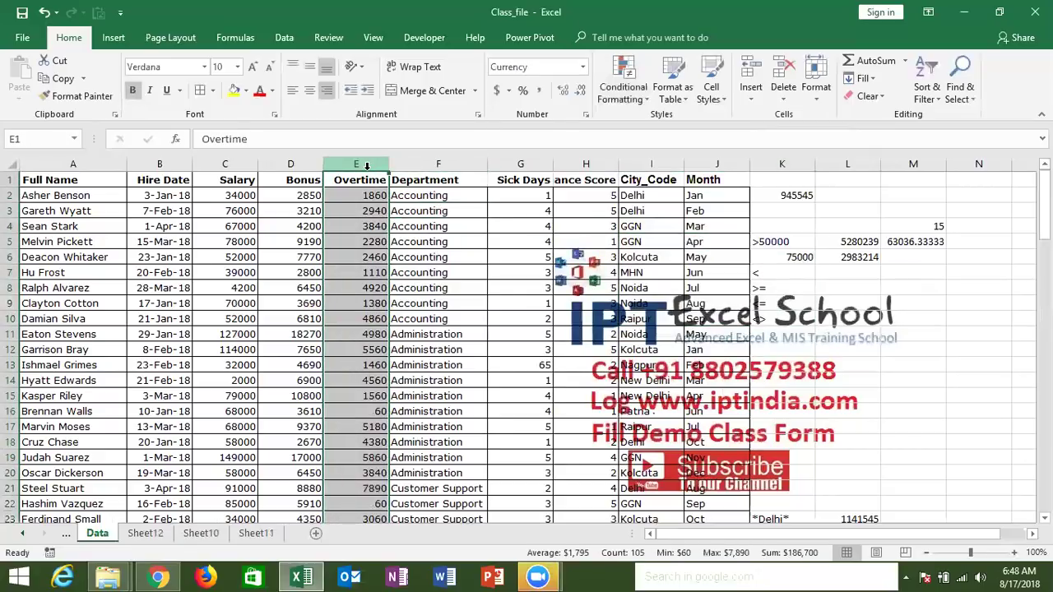
{"action": "left_click", "coordinate": [619, 100]}
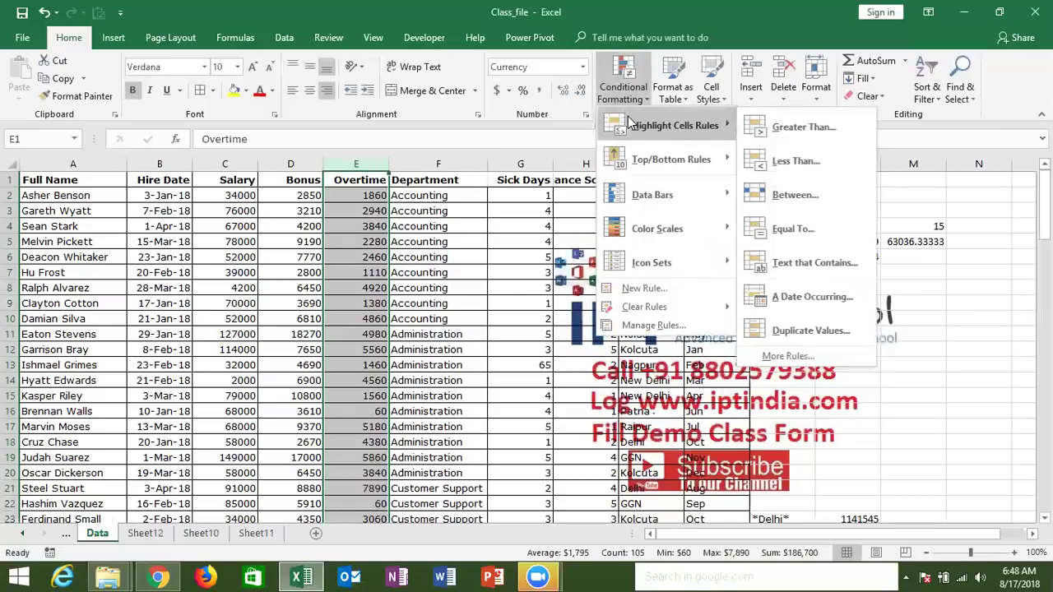
{"action": "mouse_move", "coordinate": [638, 195]}
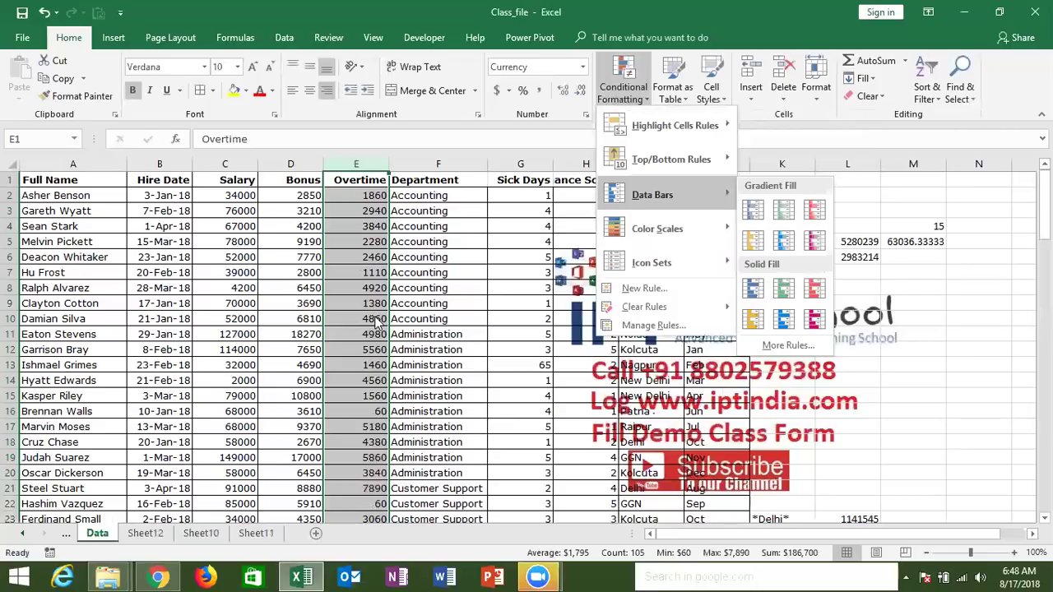
{"action": "mouse_move", "coordinate": [654, 229]}
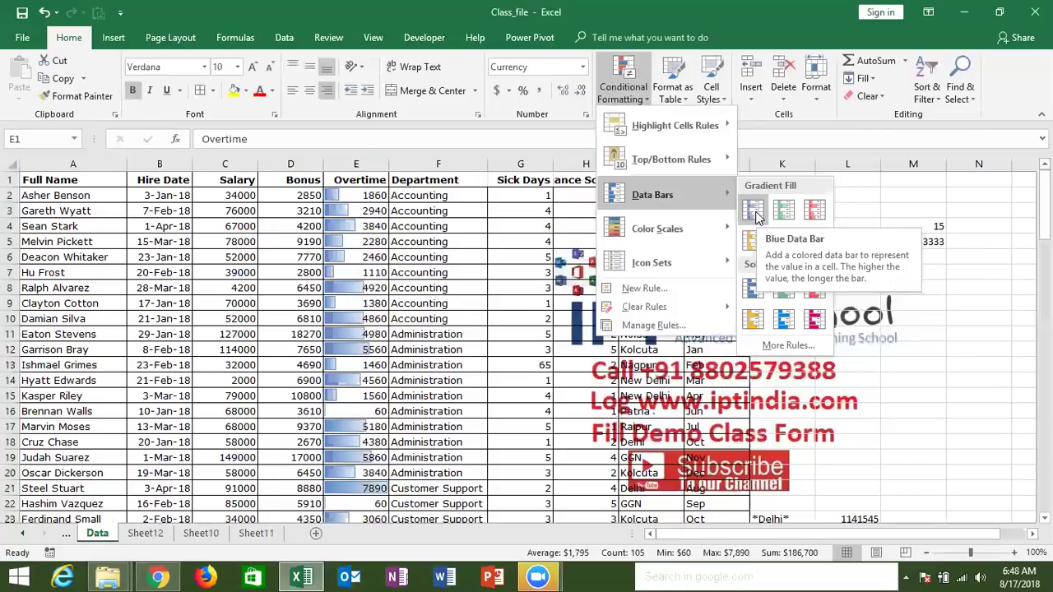
{"action": "left_click", "coordinate": [265, 535]}
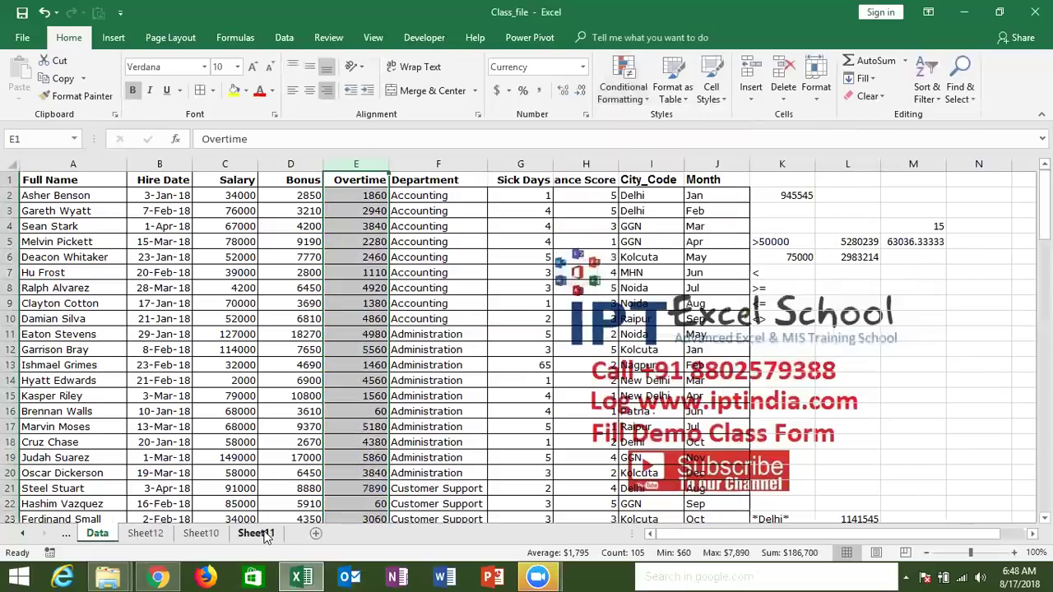
- Add a new Sheet13 and enter the numbers 1 to 10 in A1:A10
{"action": "left_click", "coordinate": [265, 534]}
{"action": "left_click", "coordinate": [316, 535]}
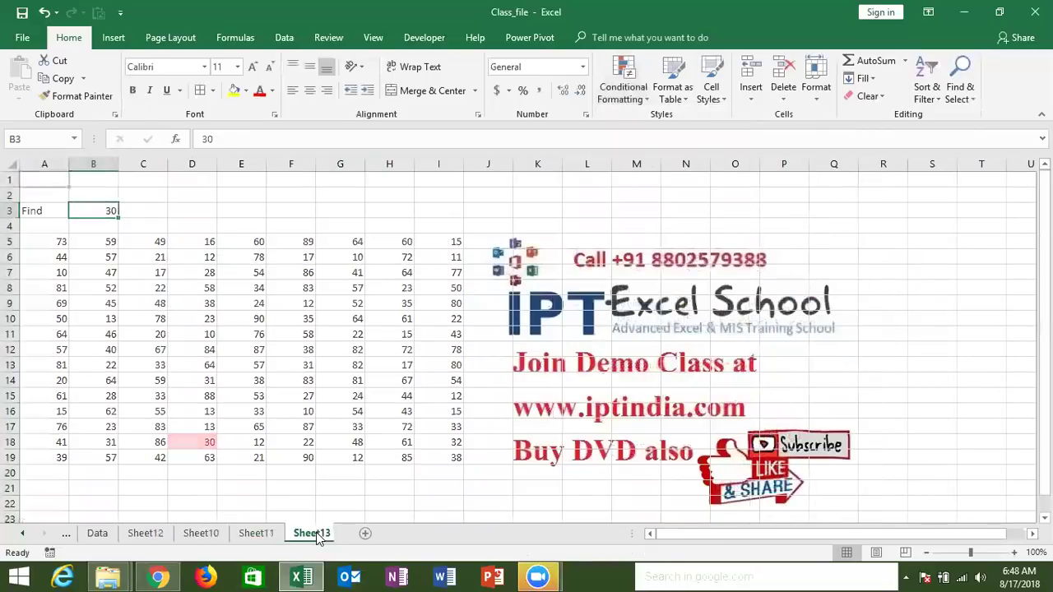
{"action": "type", "text": "1 2 3 4 5 6 7"}
{"action": "key", "text": "Return"}
{"action": "type", "text": "8"}
{"action": "key", "text": "Return"}
{"action": "type", "text": "9"}
{"action": "key", "text": "Return"}
{"action": "type", "text": "10"}
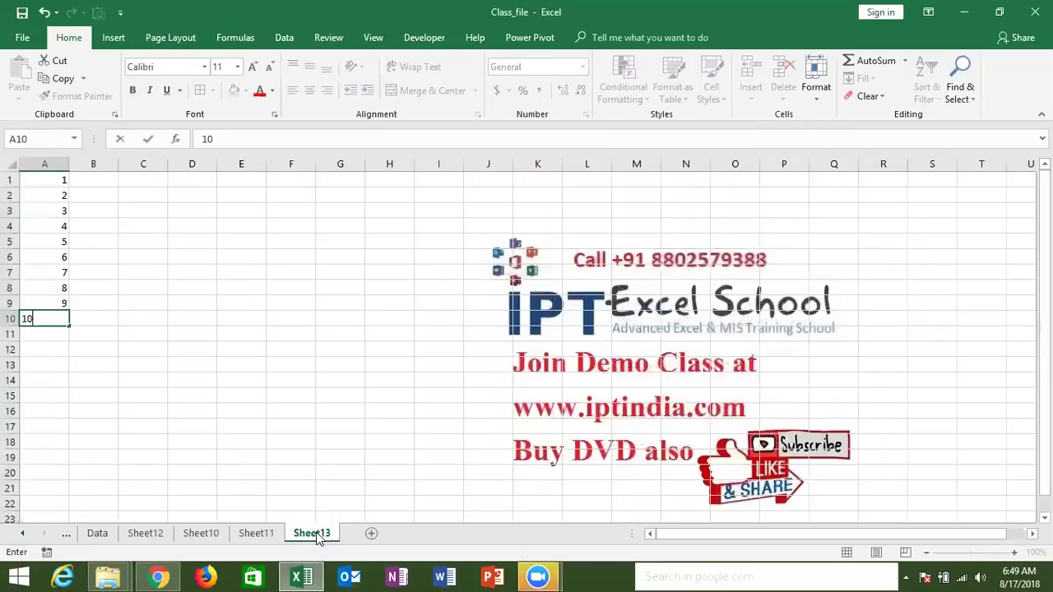
{"action": "key", "text": "Return"}
- Widen column A and give A1:A10 Blue Gradient Fill data bars
{"action": "left_click_drag", "start_coordinate": [72, 162], "coordinate": [253, 164]}
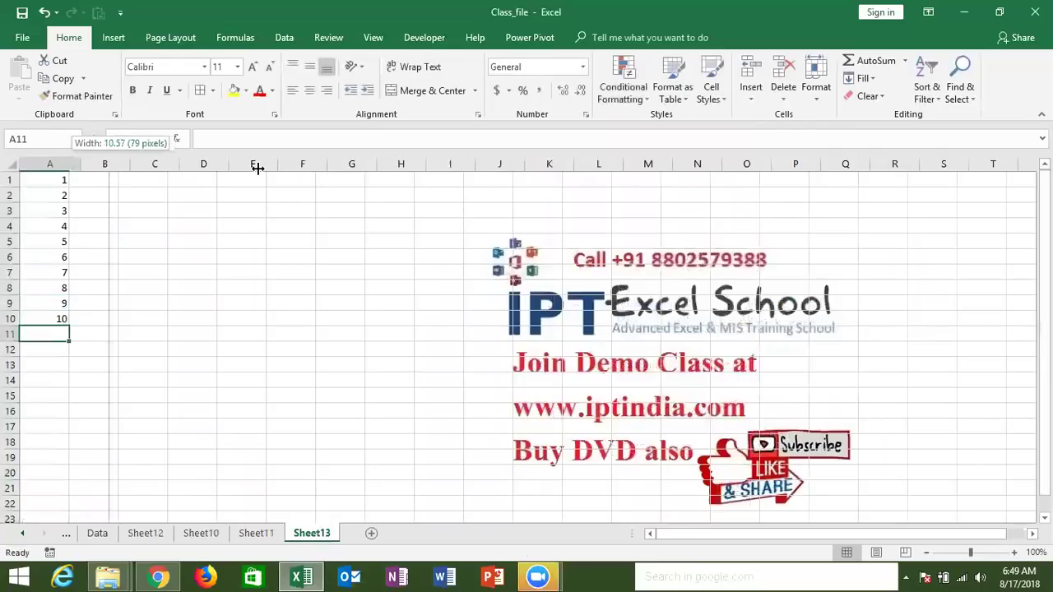
{"action": "left_click_drag", "start_coordinate": [168, 180], "coordinate": [183, 319]}
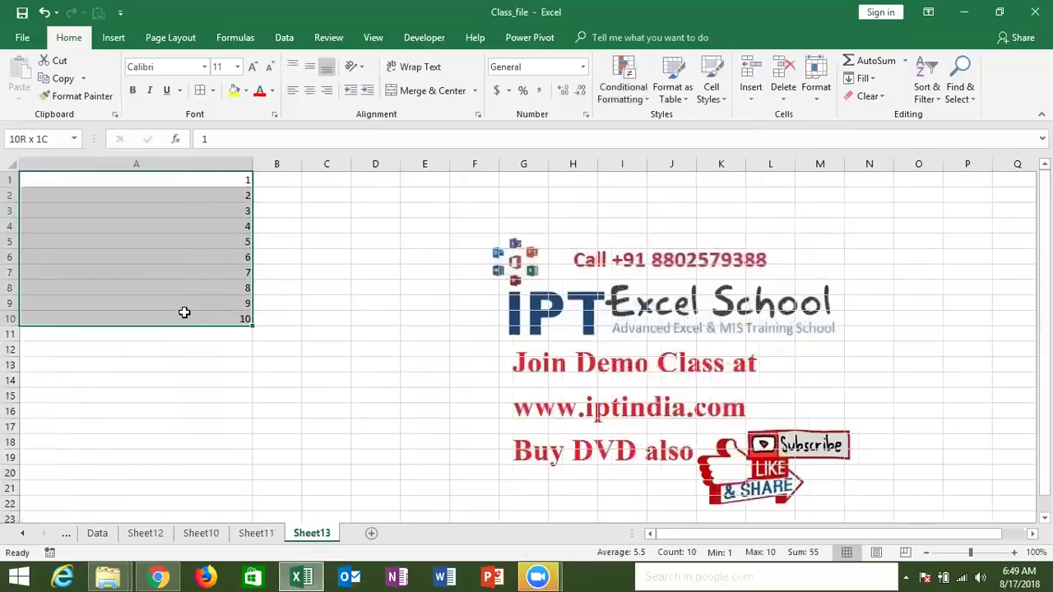
{"action": "left_click", "coordinate": [623, 80]}
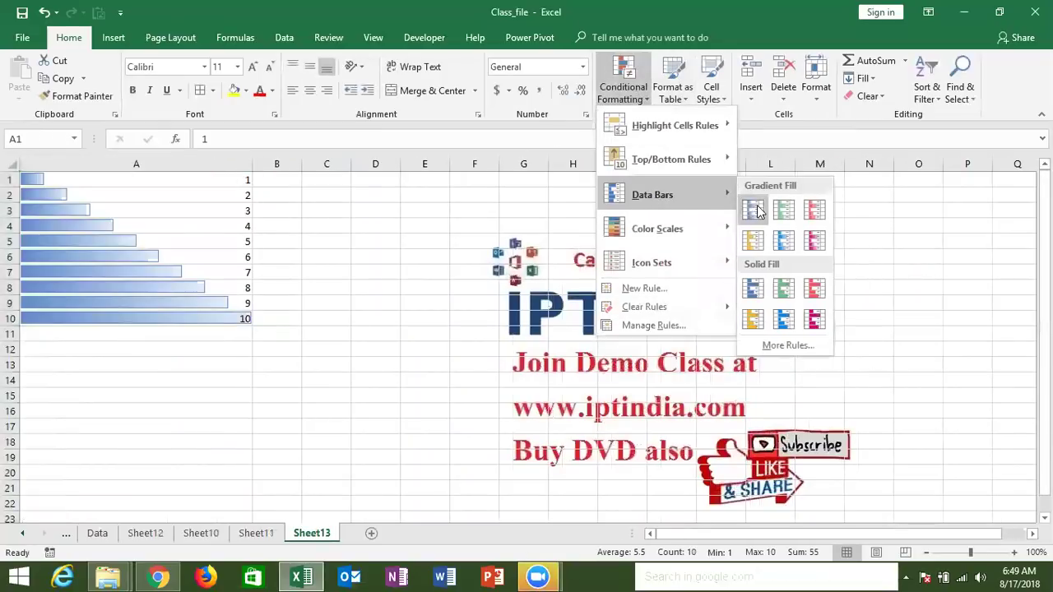
{"action": "left_click", "coordinate": [753, 211]}
{"action": "left_click", "coordinate": [491, 335]}
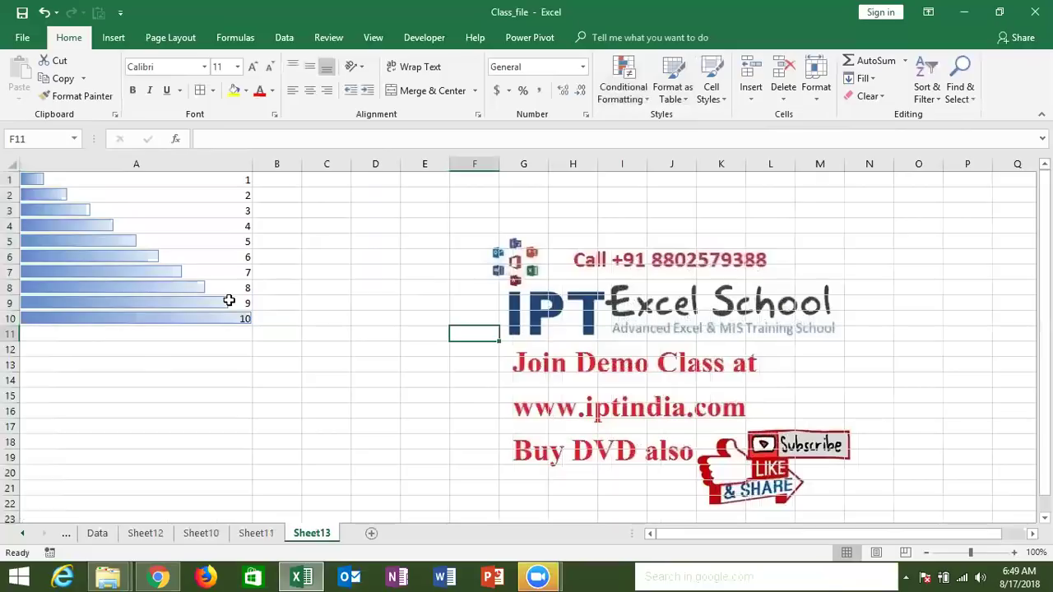
{"action": "mouse_move", "coordinate": [229, 301]}
{"action": "left_mouse_down"}
{"action": "mouse_move", "coordinate": [229, 319]}
{"action": "mouse_move", "coordinate": [220, 177]}
{"action": "left_mouse_up"}
{"action": "left_click", "coordinate": [229, 318]}
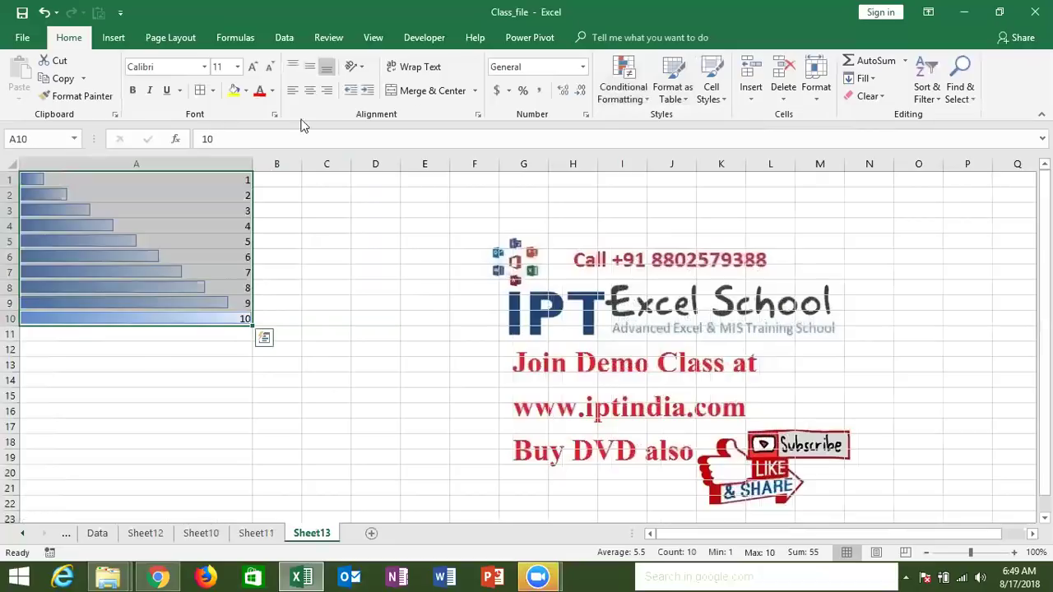
- Show the Color Scales and Icon Sets submenus under Conditional Formatting for A1:A10
{"action": "left_click", "coordinate": [647, 98]}
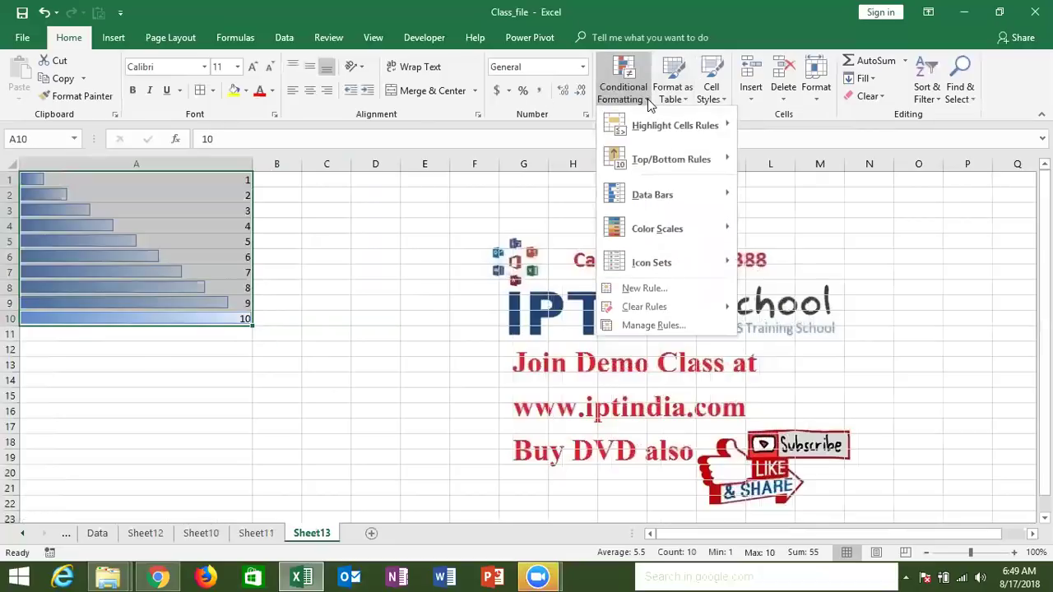
{"action": "mouse_move", "coordinate": [668, 206]}
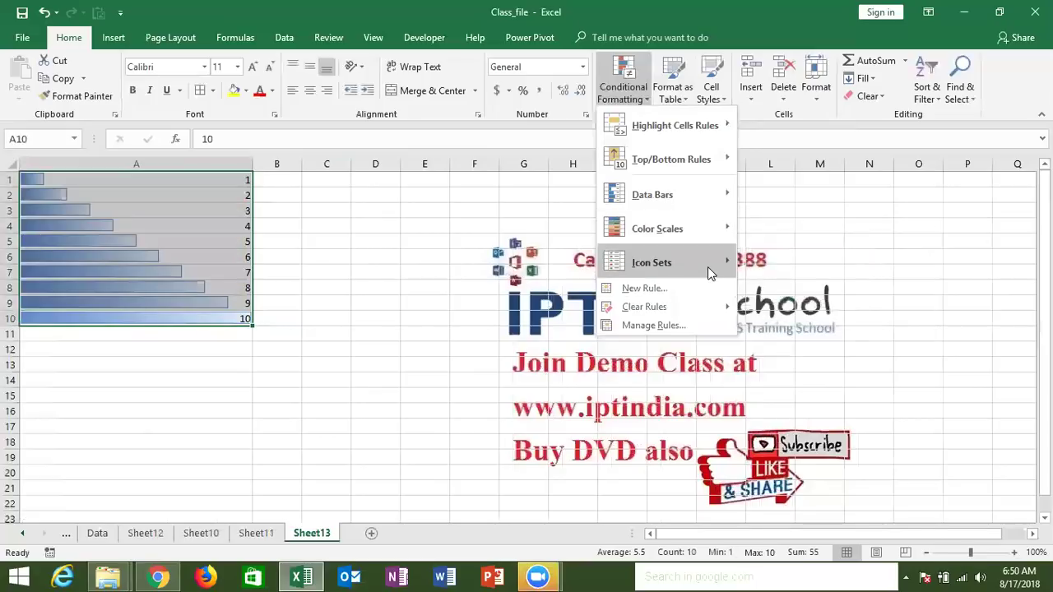
{"action": "mouse_move", "coordinate": [708, 267]}
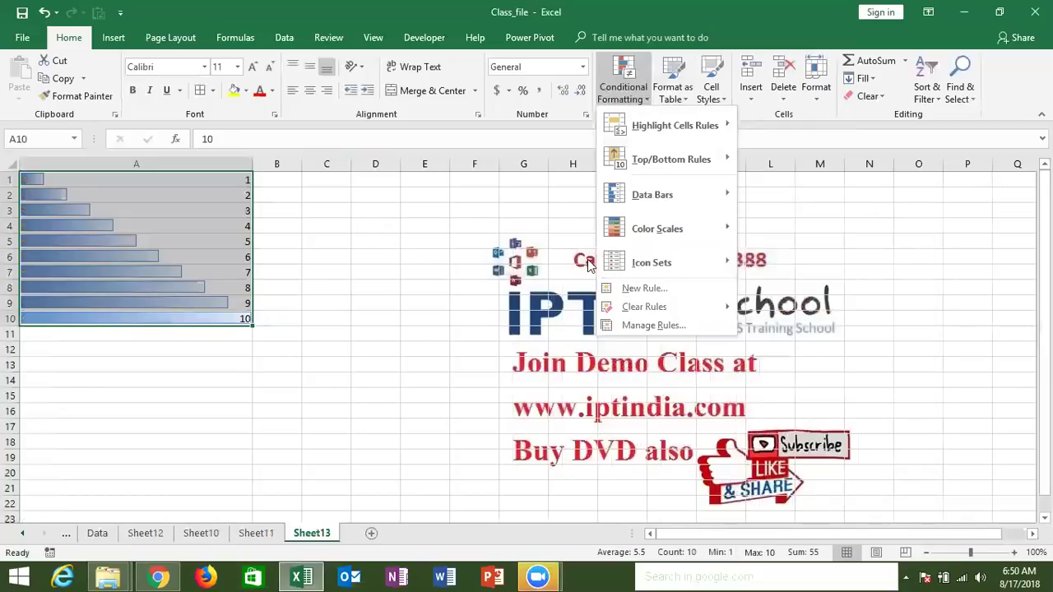
- Enter headings Q1 and Q2 in D3:E3 with values 50 and 60 below
{"action": "mouse_move", "coordinate": [650, 262]}
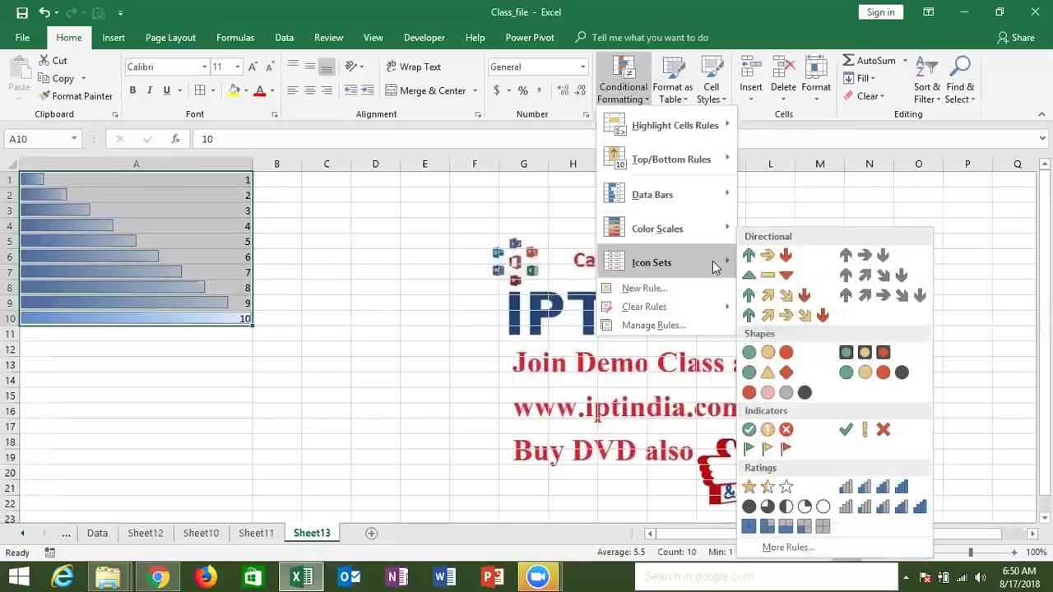
{"action": "left_click", "coordinate": [386, 200]}
{"action": "left_click", "coordinate": [376, 213]}
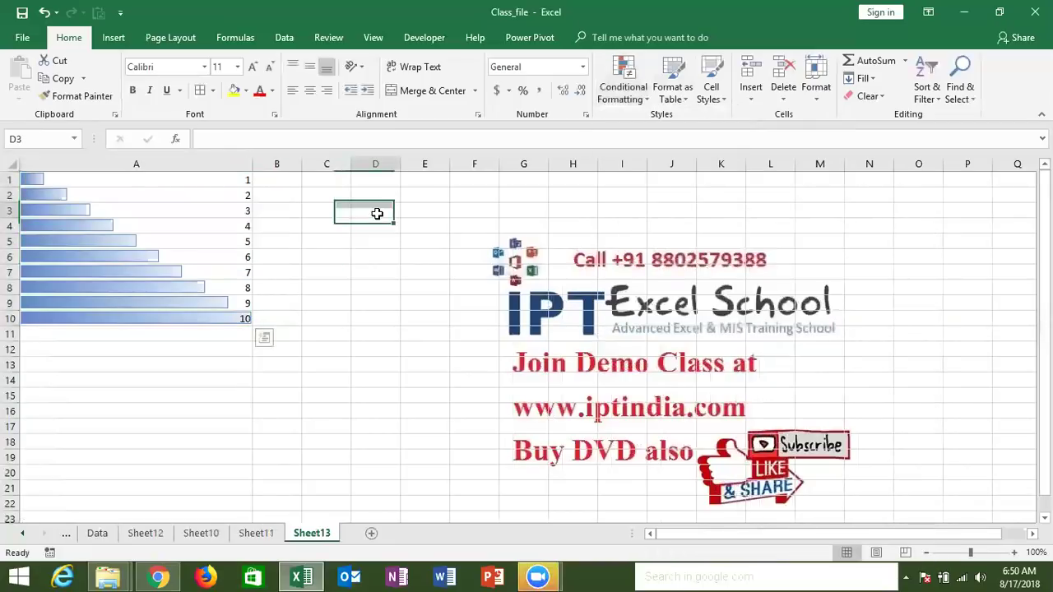
{"action": "type", "text": "Q1"}
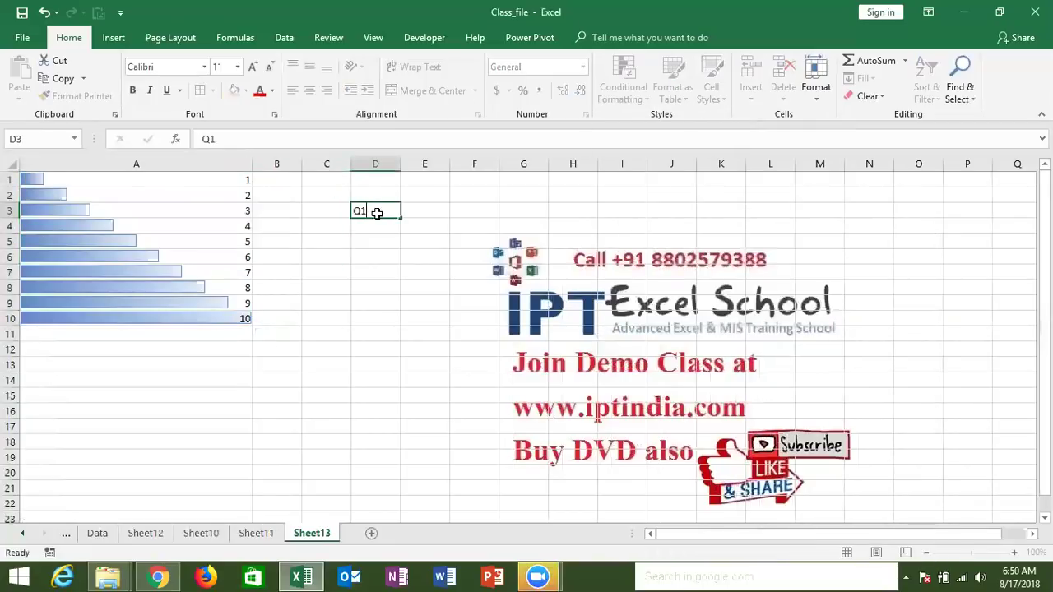
{"action": "key", "text": "Tab"}
{"action": "type", "text": "Q2"}
{"action": "key", "text": "Return"}
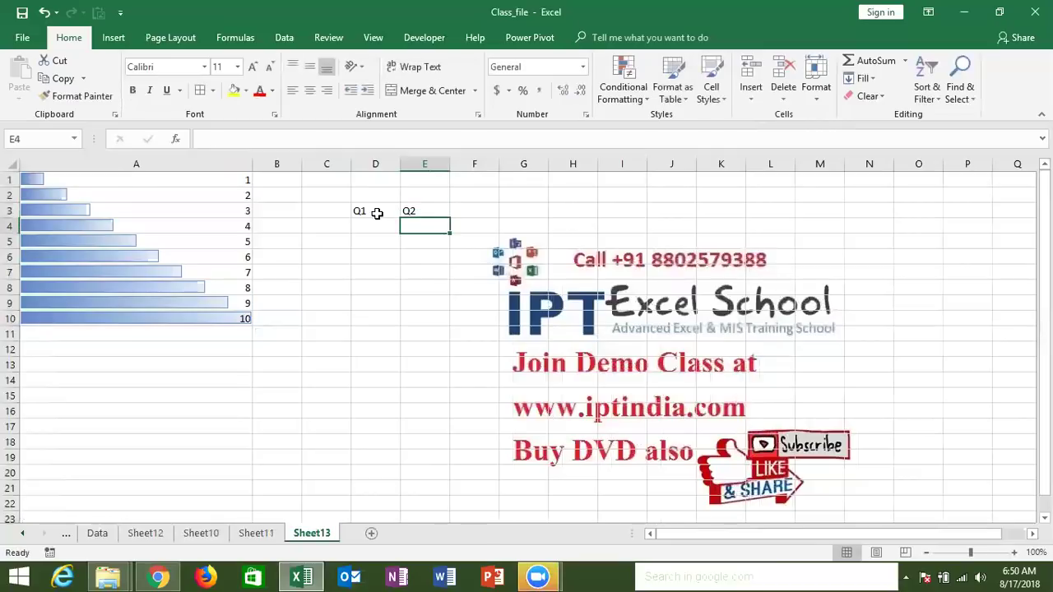
{"action": "key", "text": "Left"}
{"action": "type", "text": "50"}
{"action": "key", "text": "Tab"}
{"action": "type", "text": "60"}
{"action": "key", "text": "Return"}
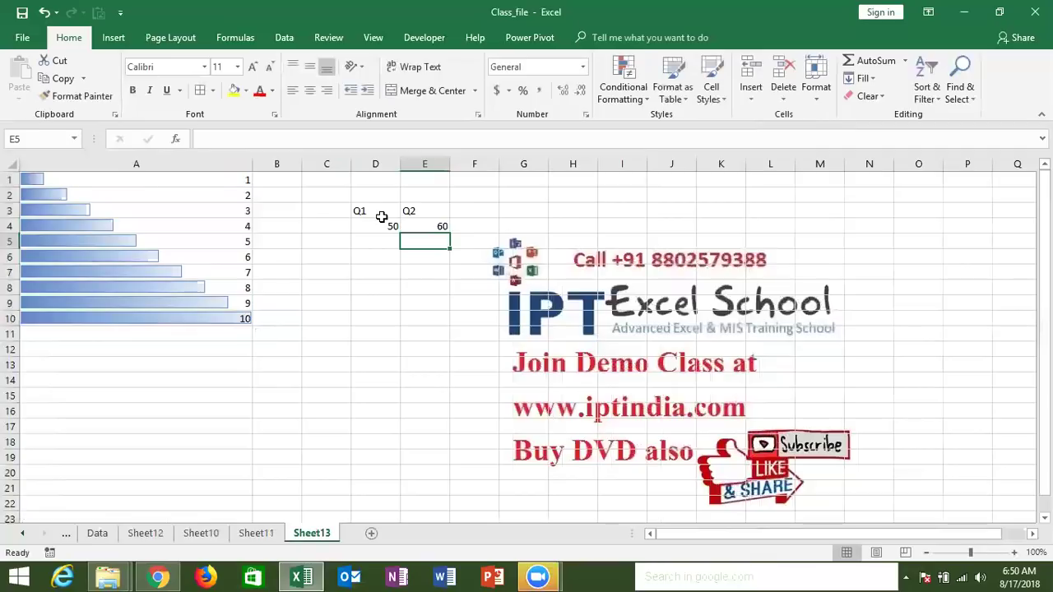
- Apply the 3 Arrows icon set to D4:E4
{"action": "left_click_drag", "start_coordinate": [382, 224], "coordinate": [416, 225]}
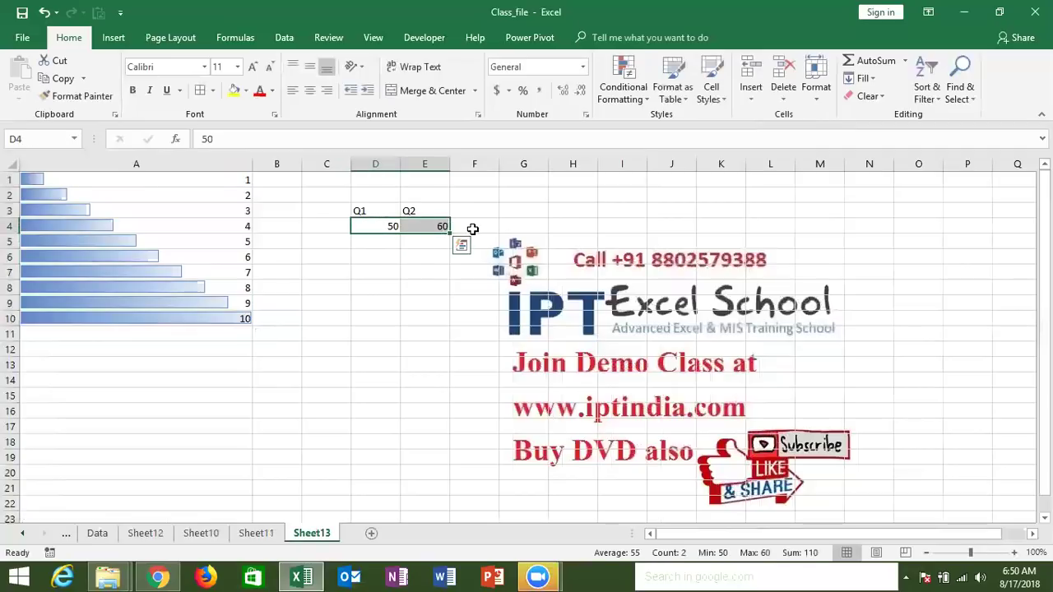
{"action": "left_click", "coordinate": [627, 78]}
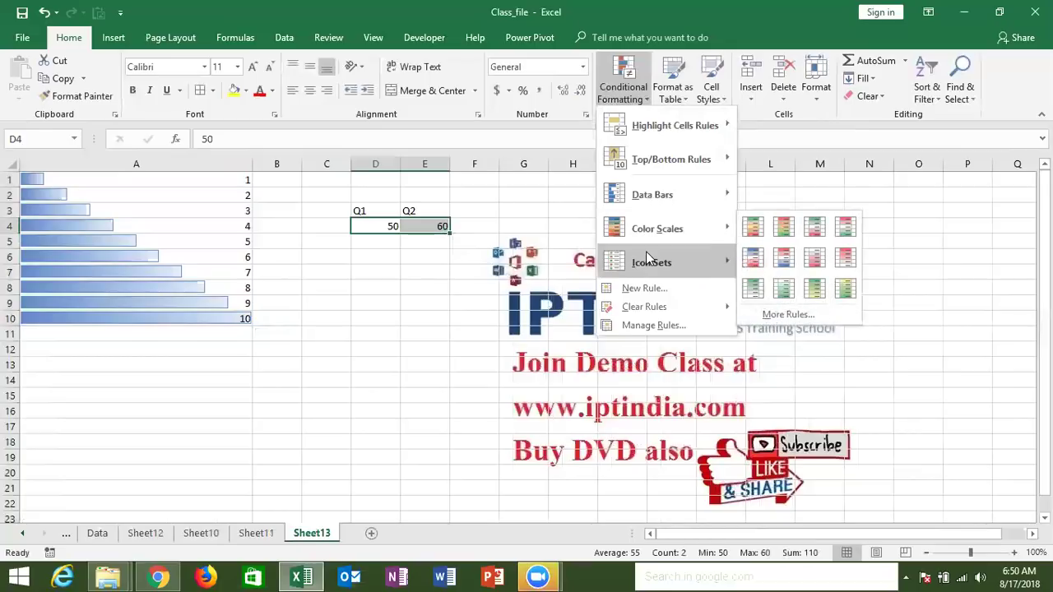
{"action": "mouse_move", "coordinate": [650, 260]}
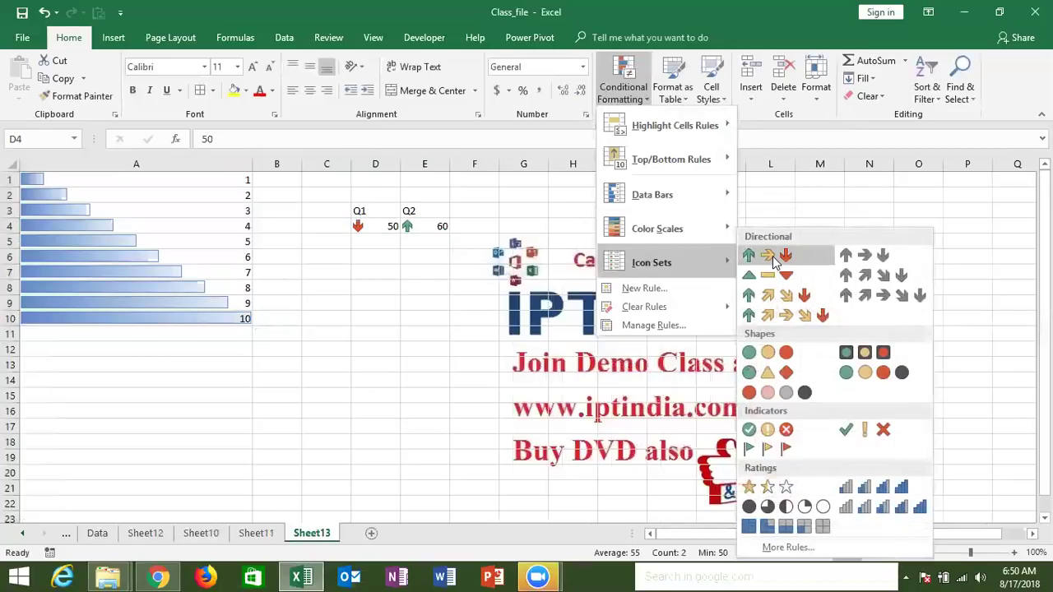
{"action": "left_click", "coordinate": [772, 256]}
{"action": "left_click", "coordinate": [420, 345]}
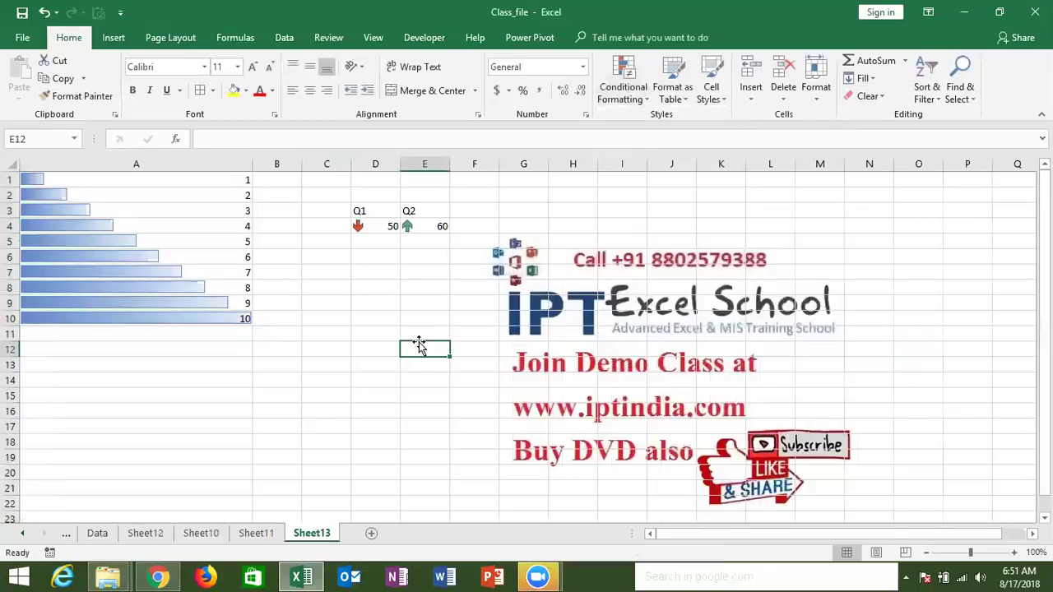
- Change the Q1 value in D4 to 61
{"action": "left_click", "coordinate": [388, 230]}
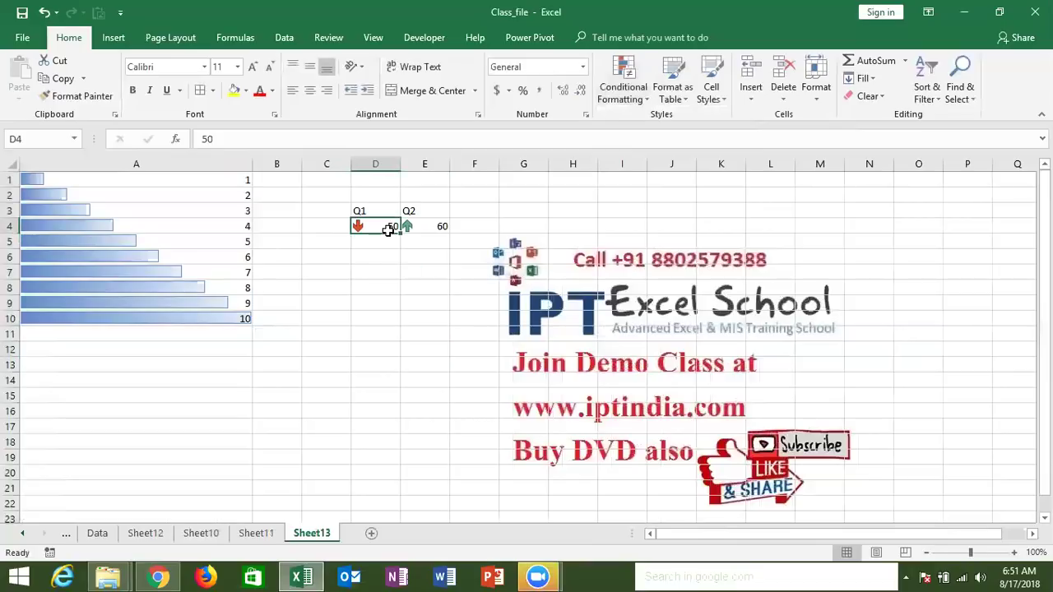
{"action": "type", "text": "61"}
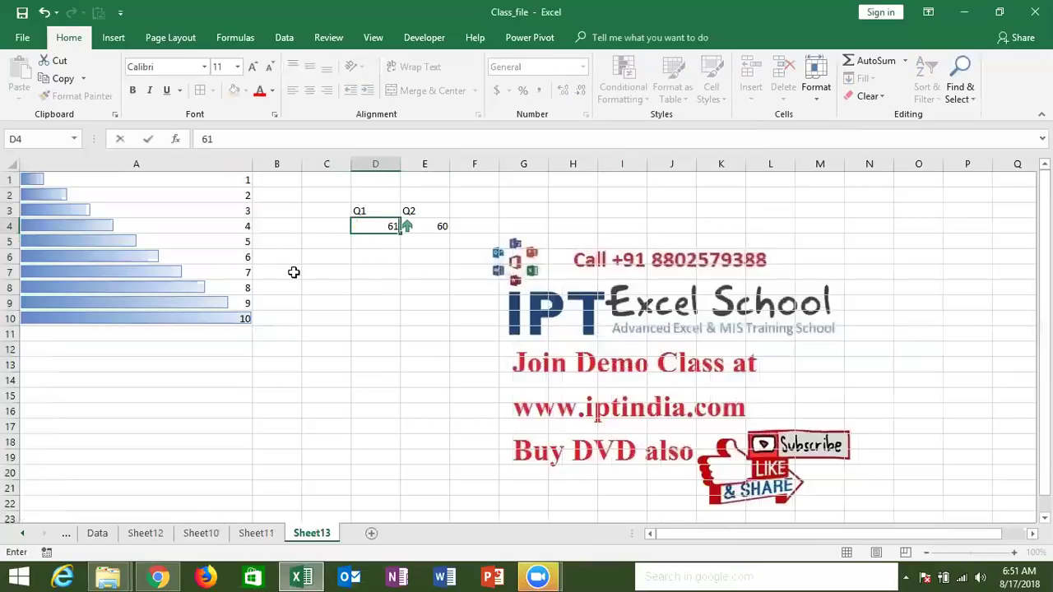
{"action": "key", "text": "Return"}
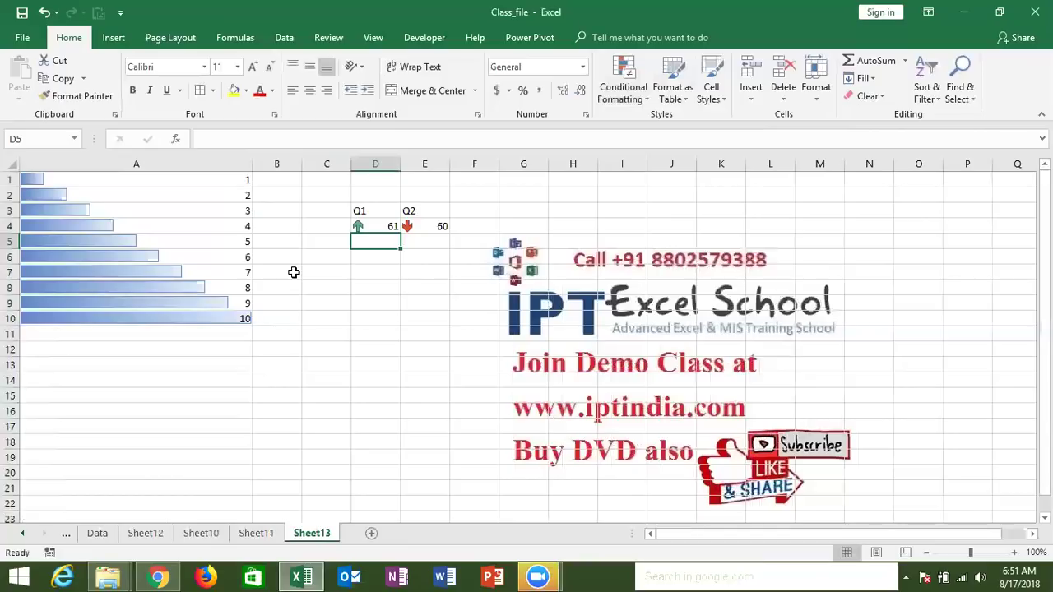
- Browse the Conditional Formatting Icon Sets and Data Bars menus, ending on the Highlight Cells Rules submenu
{"action": "left_click", "coordinate": [631, 100]}
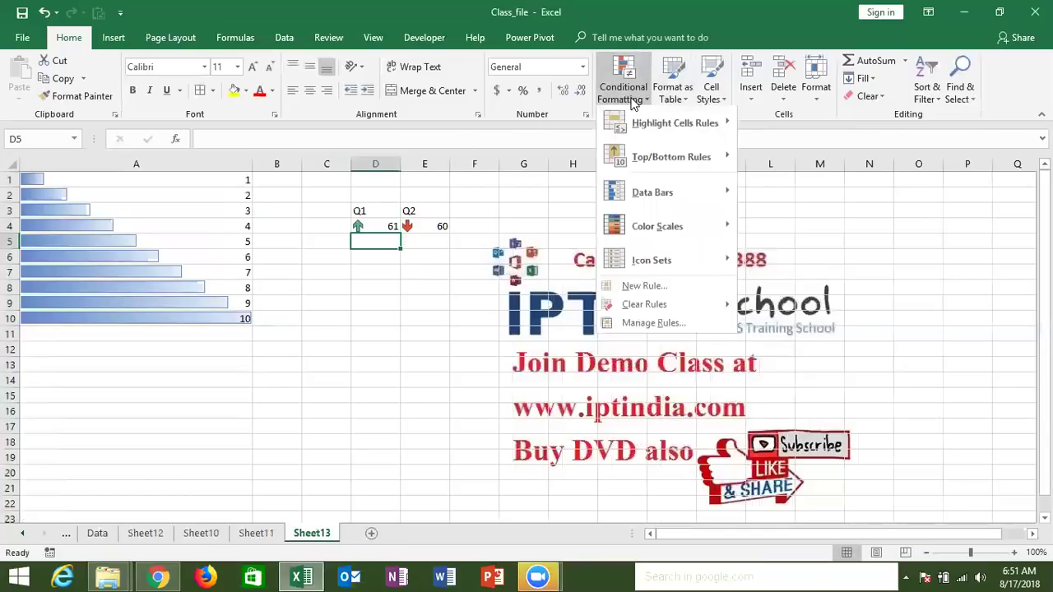
{"action": "mouse_move", "coordinate": [651, 263]}
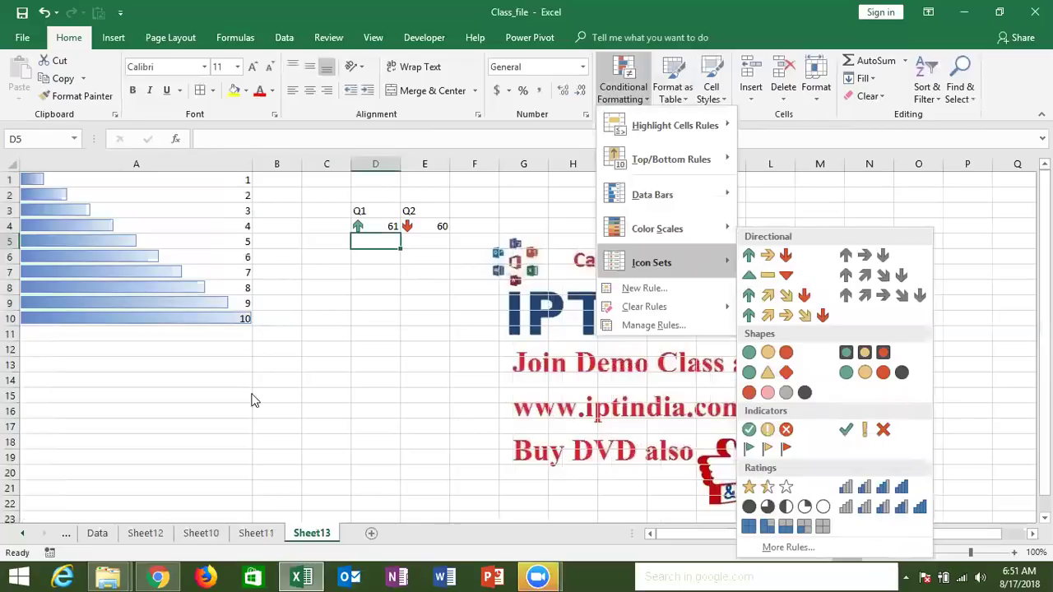
{"action": "mouse_move", "coordinate": [677, 128]}
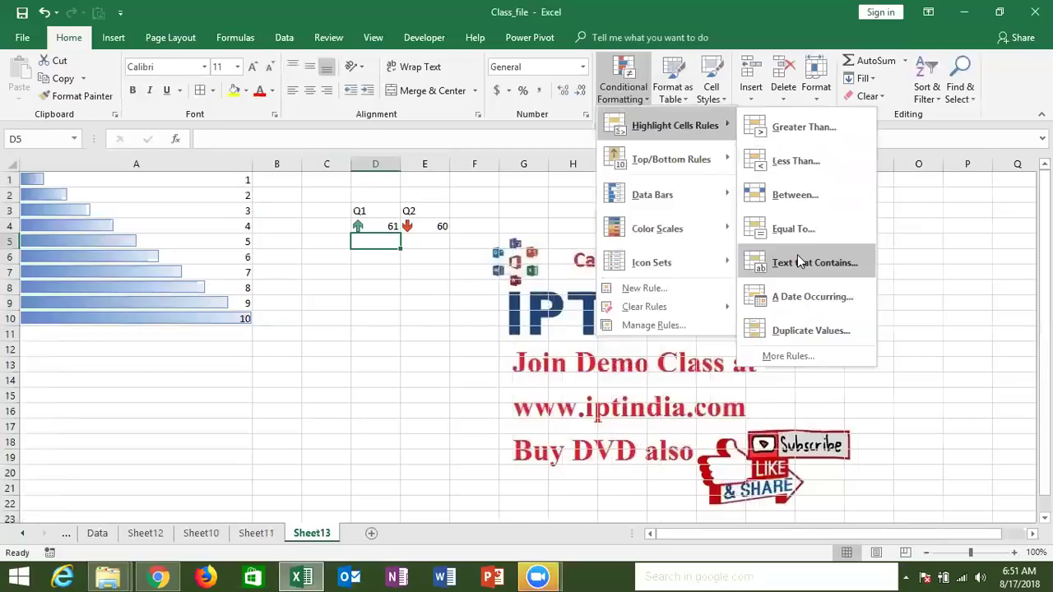
{"action": "mouse_move", "coordinate": [709, 200]}
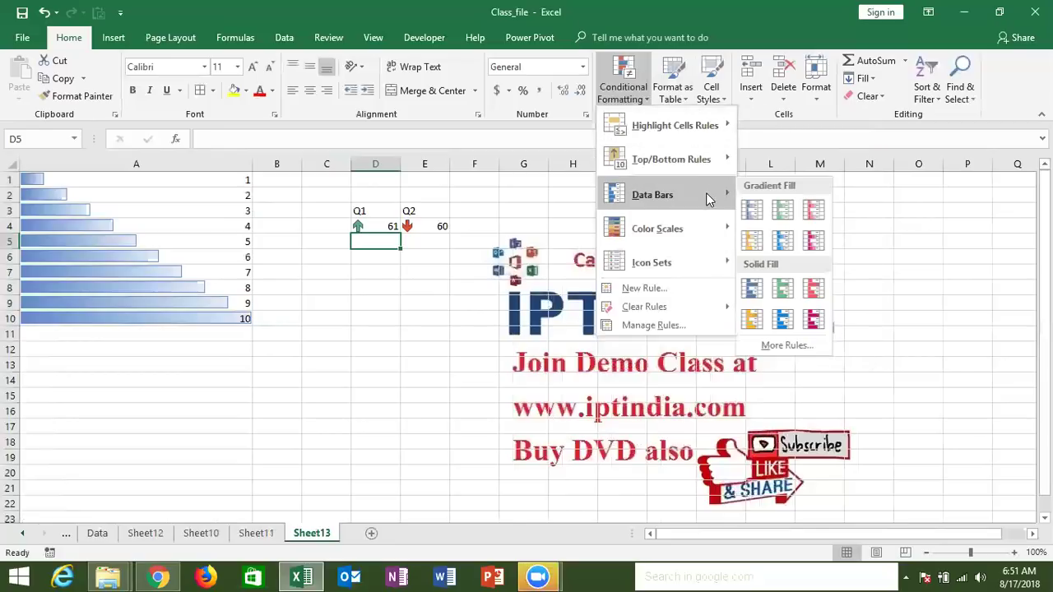
{"action": "mouse_move", "coordinate": [699, 262]}
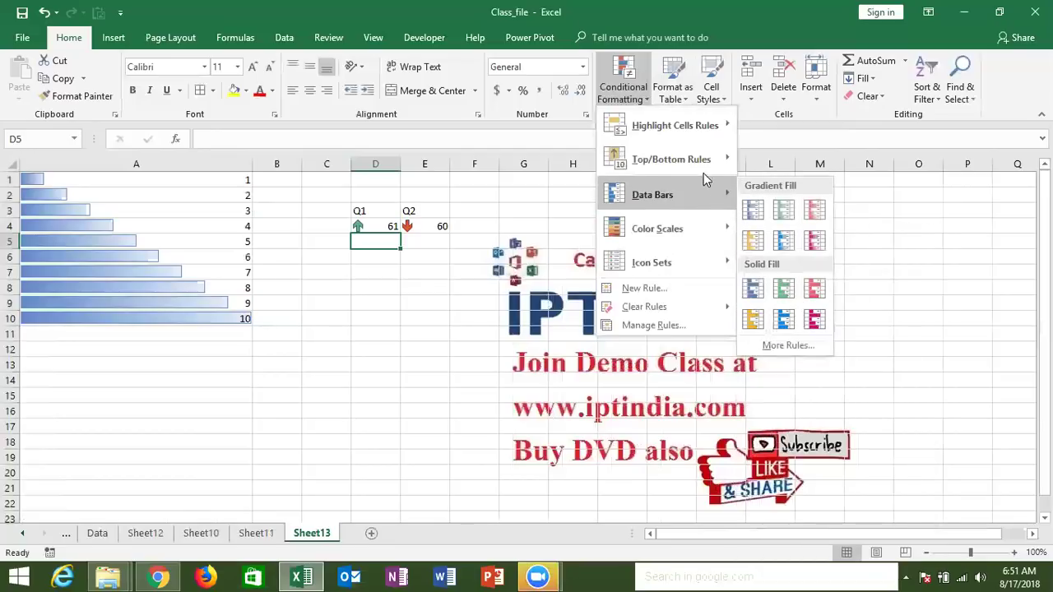
{"action": "mouse_move", "coordinate": [713, 129]}
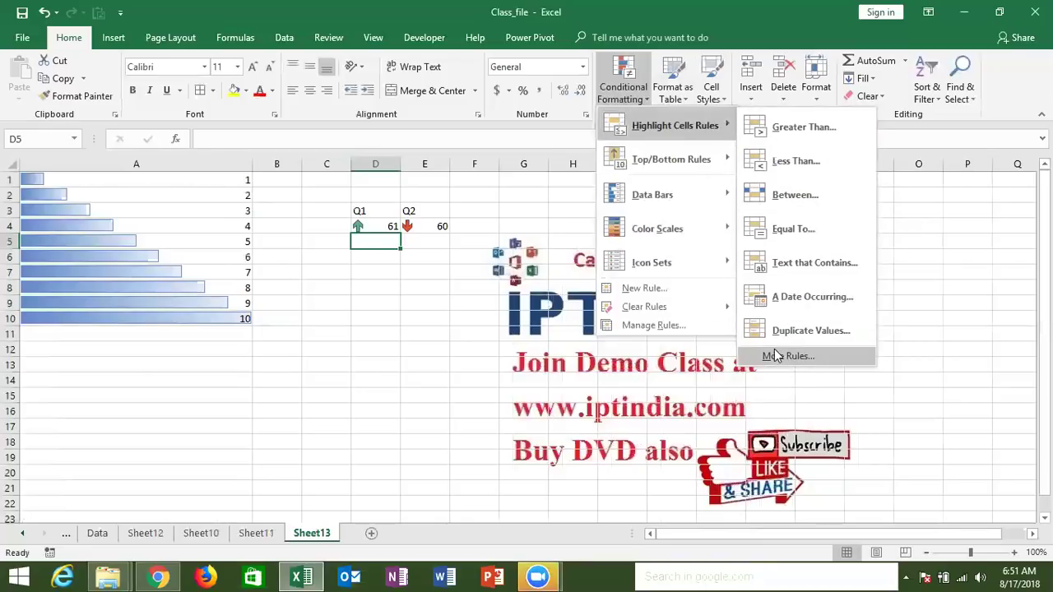
- Start a new rule formatting only cells whose value is equal to a given value
{"action": "left_click", "coordinate": [661, 291]}
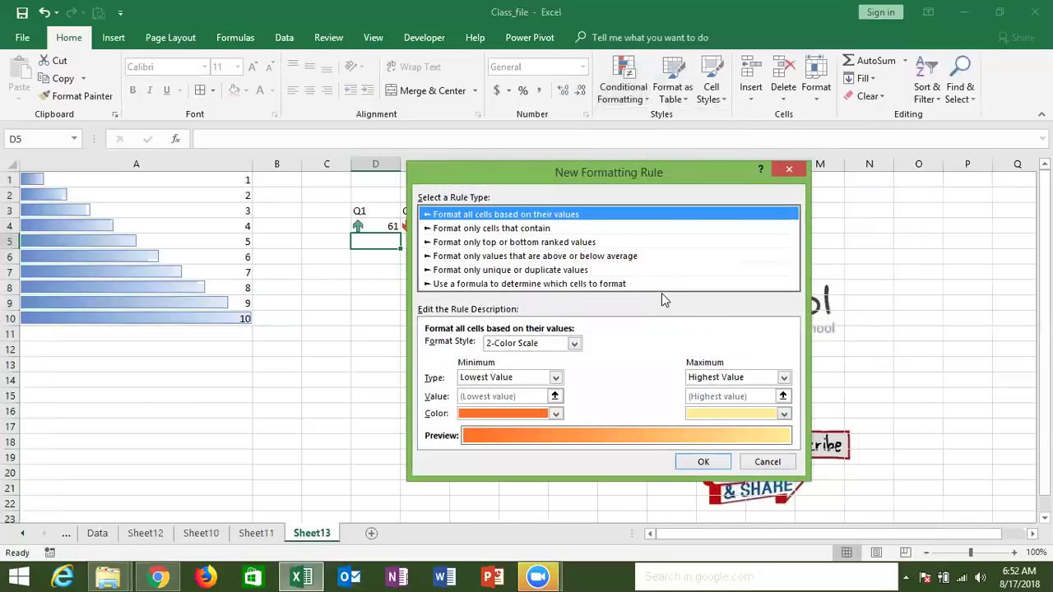
{"action": "left_click", "coordinate": [532, 230]}
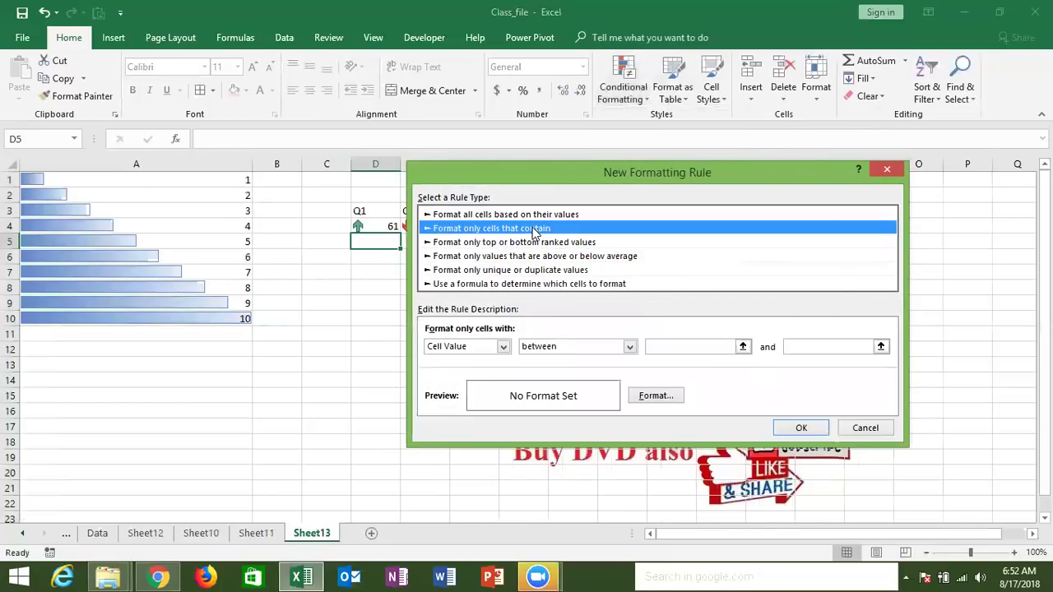
{"action": "left_click", "coordinate": [566, 347]}
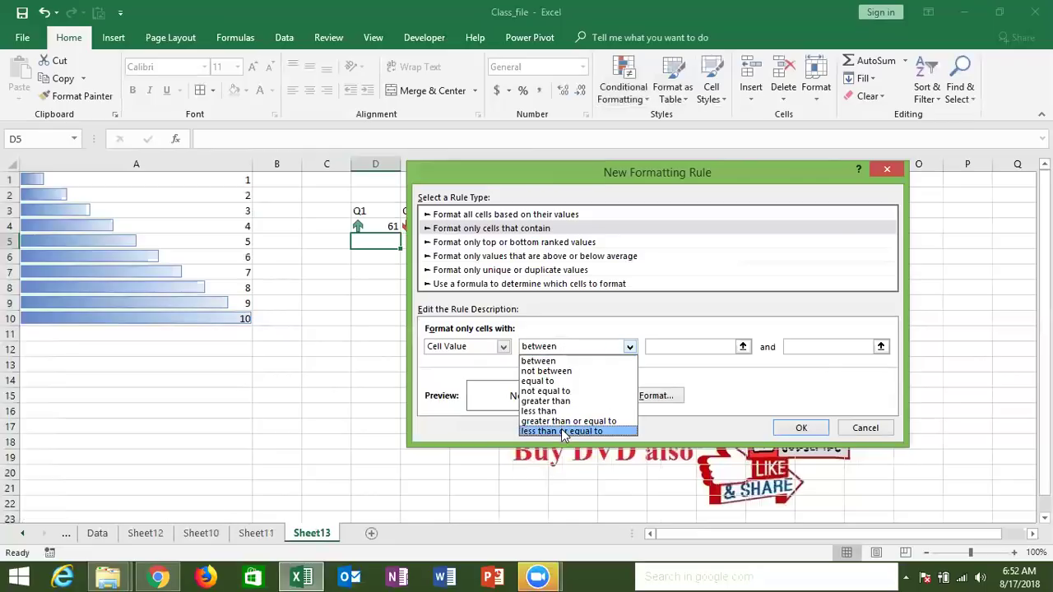
{"action": "left_click", "coordinate": [571, 381]}
- Preview the rule's Format settings, cancel them, and show the condition-type list
{"action": "left_click", "coordinate": [668, 349]}
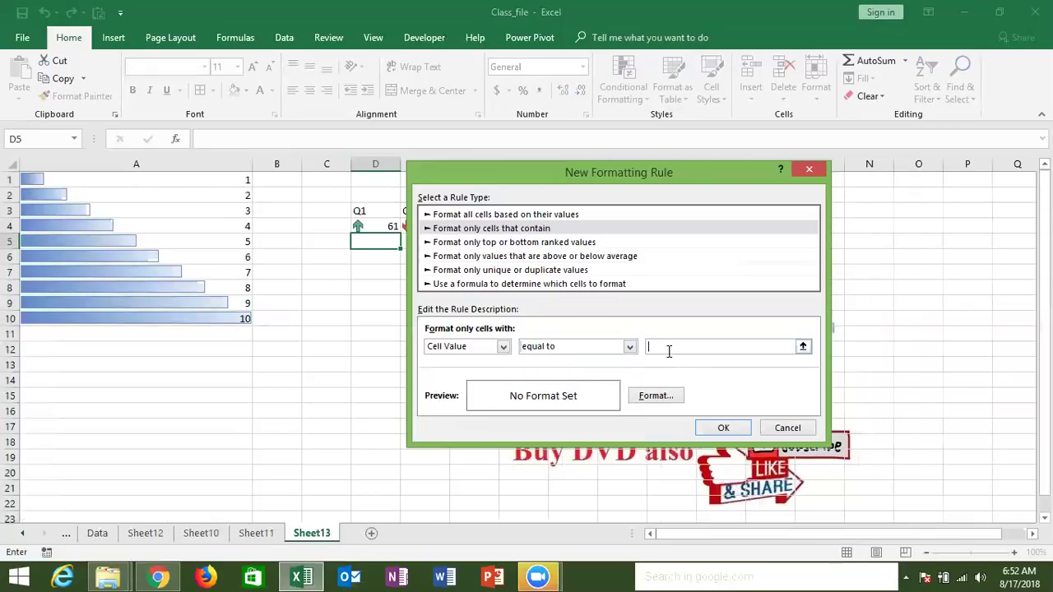
{"action": "left_click", "coordinate": [655, 396]}
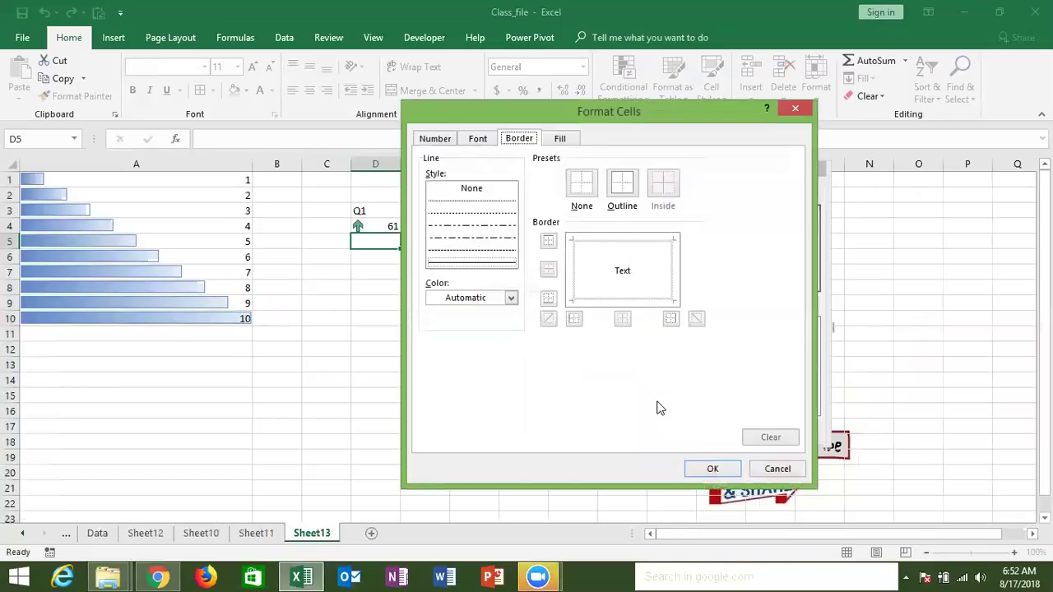
{"action": "left_click", "coordinate": [778, 469]}
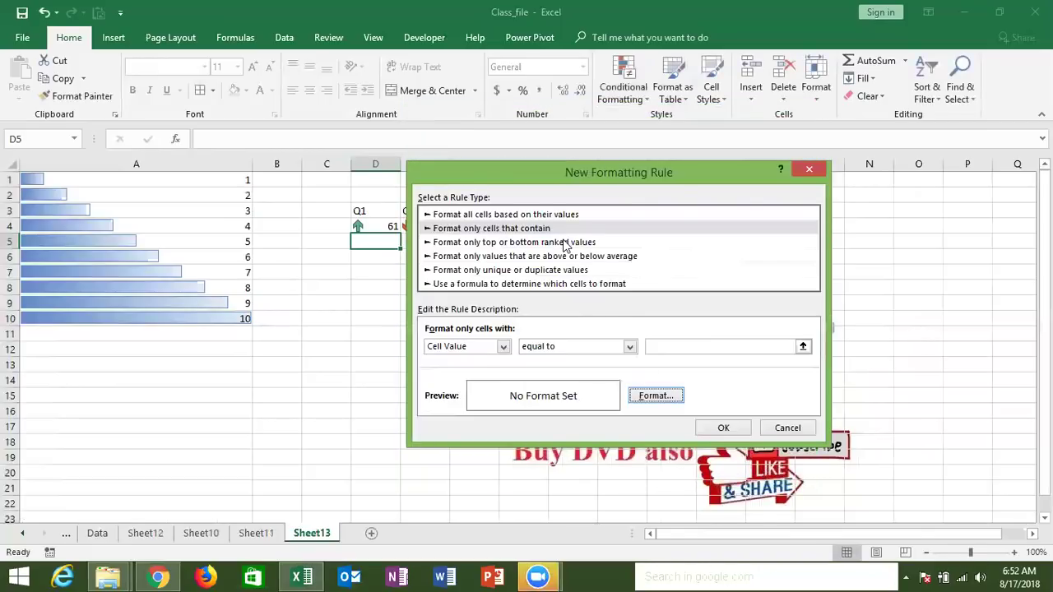
{"action": "left_click", "coordinate": [476, 347]}
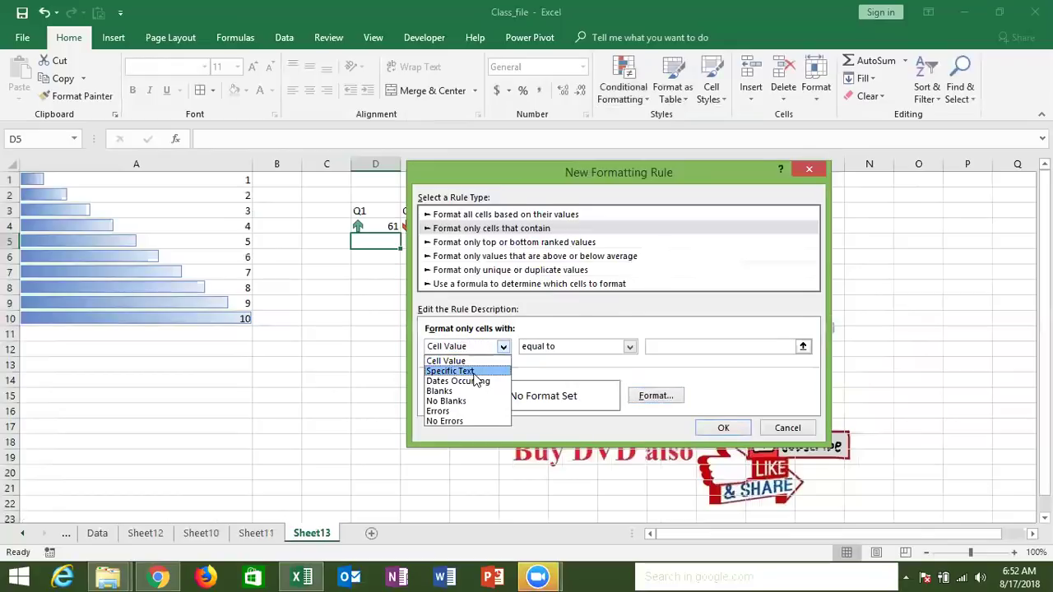
- Switch the condition to Specific Text and browse its text-matching options without changing them
{"action": "left_click", "coordinate": [452, 371]}
{"action": "left_click", "coordinate": [540, 349]}
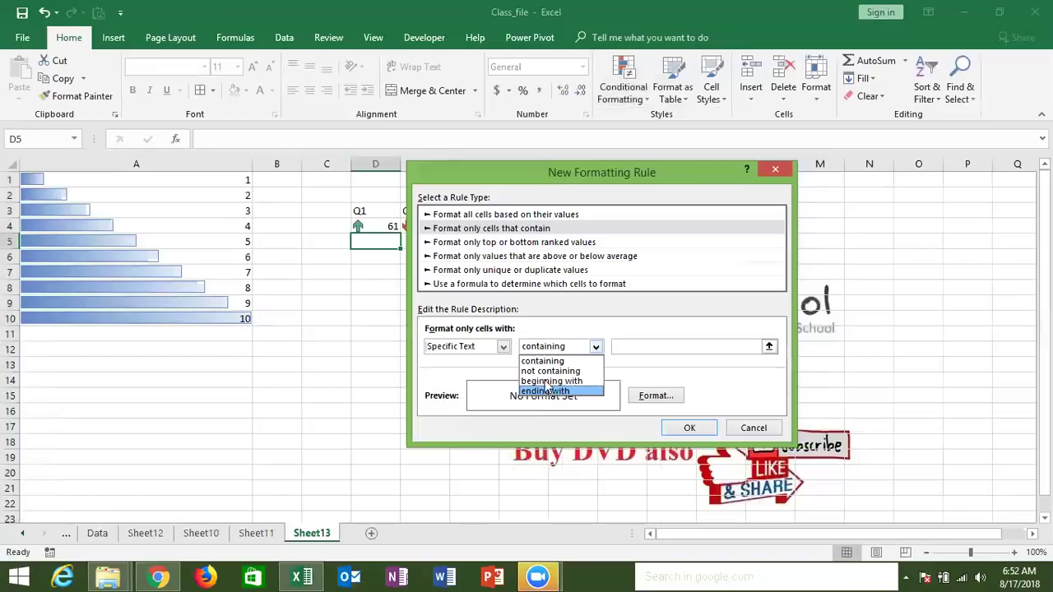
{"action": "key", "text": "Up"}
{"action": "key", "text": "Up"}
{"action": "key", "text": "Up"}
{"action": "key", "text": "Down"}
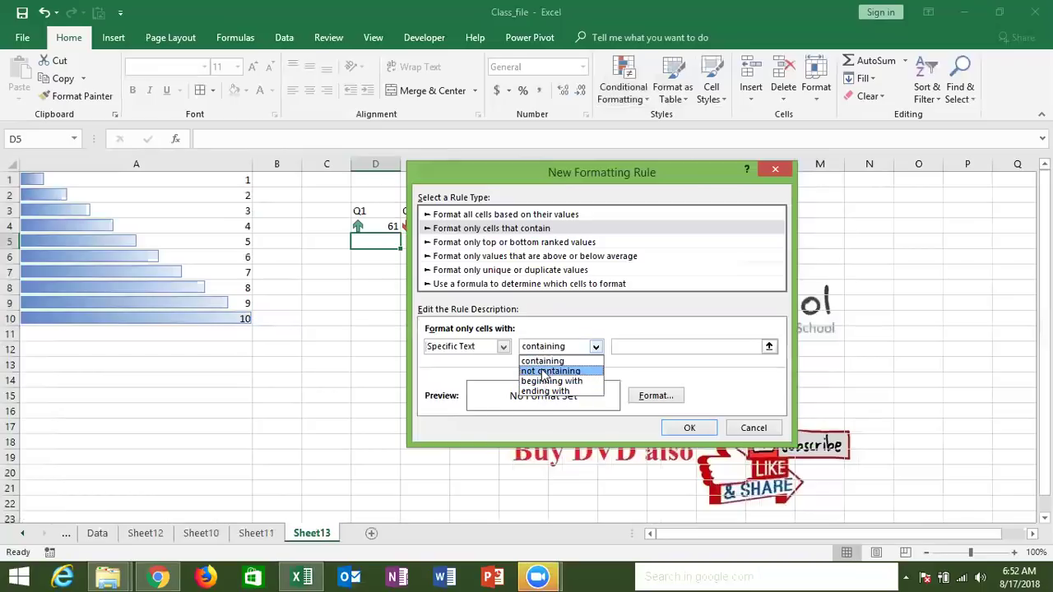
{"action": "left_click", "coordinate": [489, 345]}
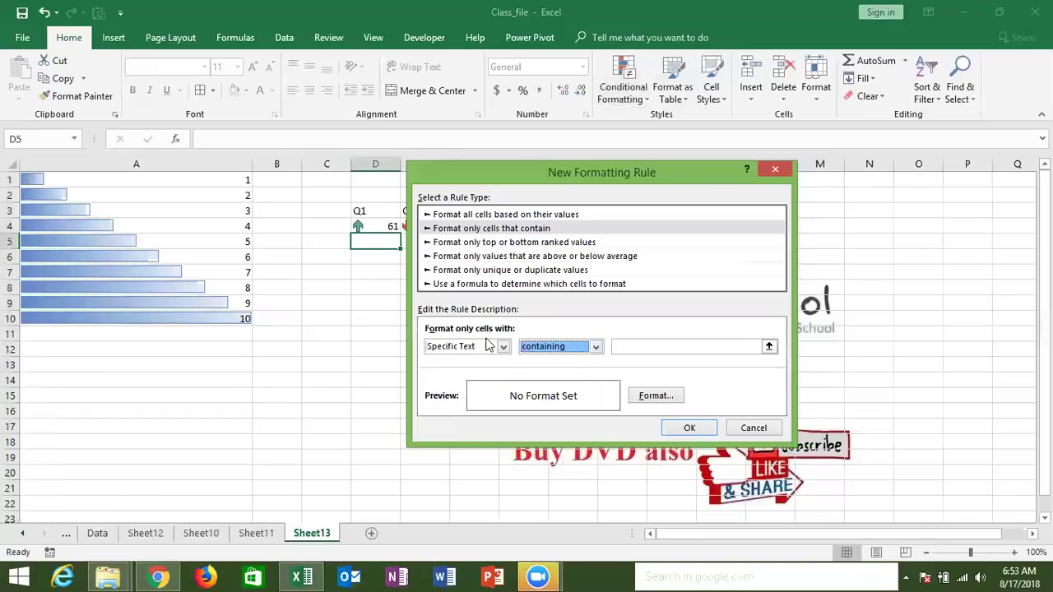
- Try the Dates Occurring, Blanks, No Blanks and Errors conditions, then cancel the new rule
{"action": "left_click", "coordinate": [487, 350]}
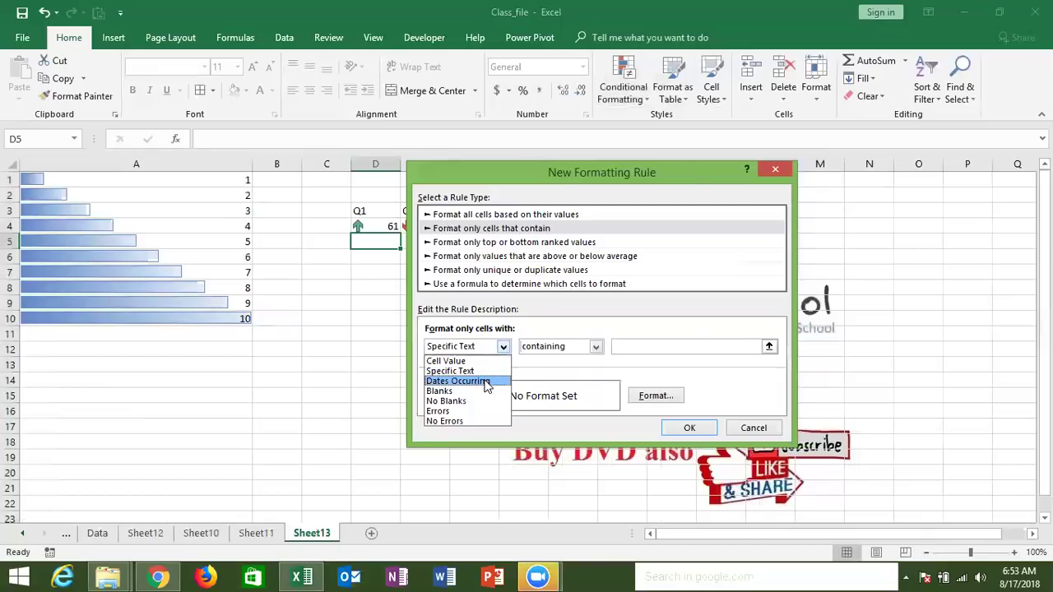
{"action": "left_click", "coordinate": [484, 381]}
{"action": "left_click", "coordinate": [480, 348]}
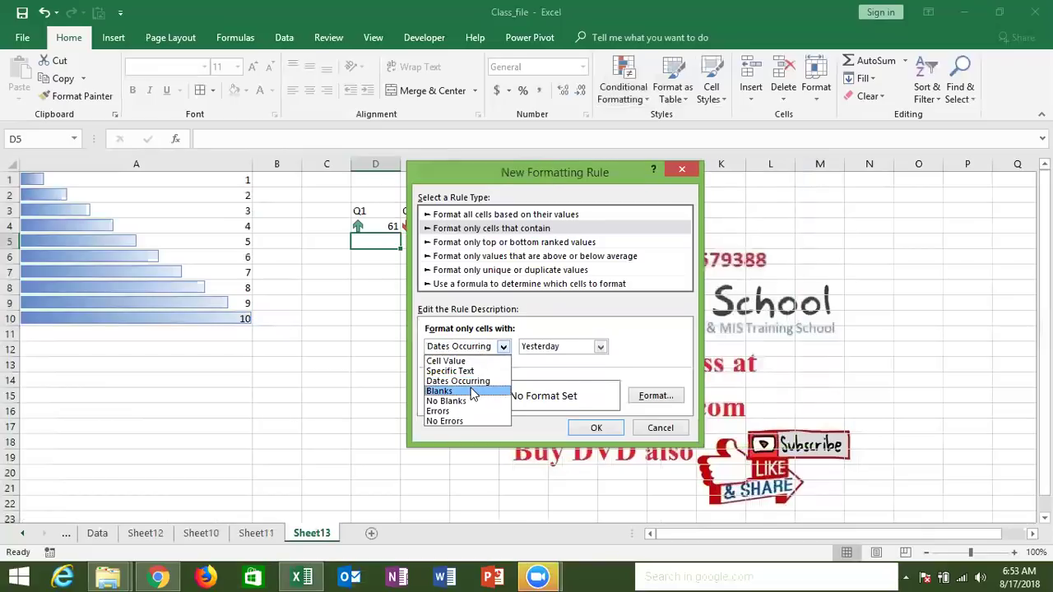
{"action": "left_click", "coordinate": [473, 393]}
{"action": "left_click", "coordinate": [469, 349]}
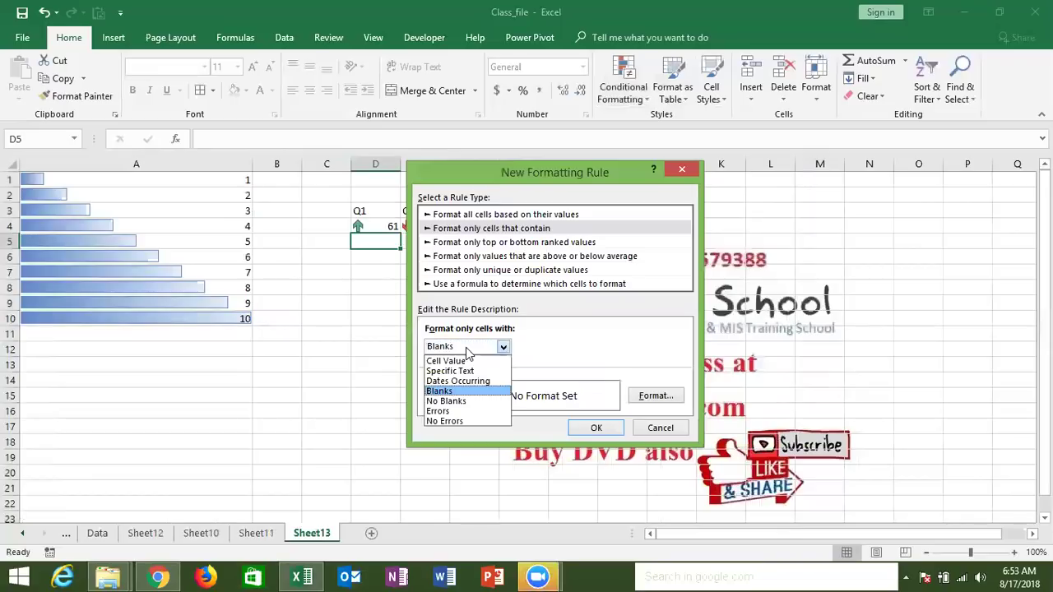
{"action": "left_click", "coordinate": [462, 401]}
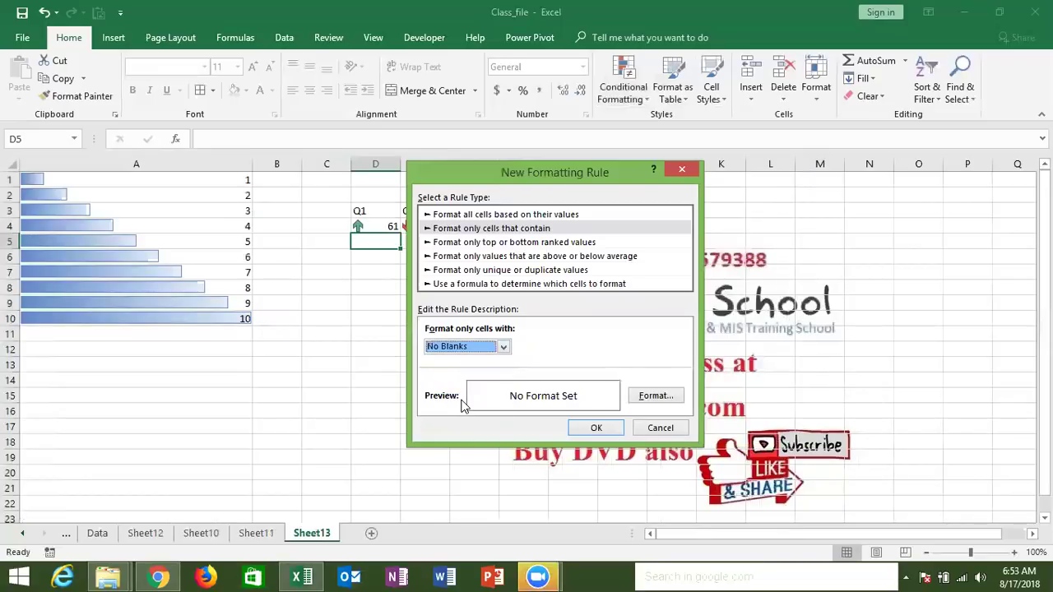
{"action": "left_click", "coordinate": [460, 349]}
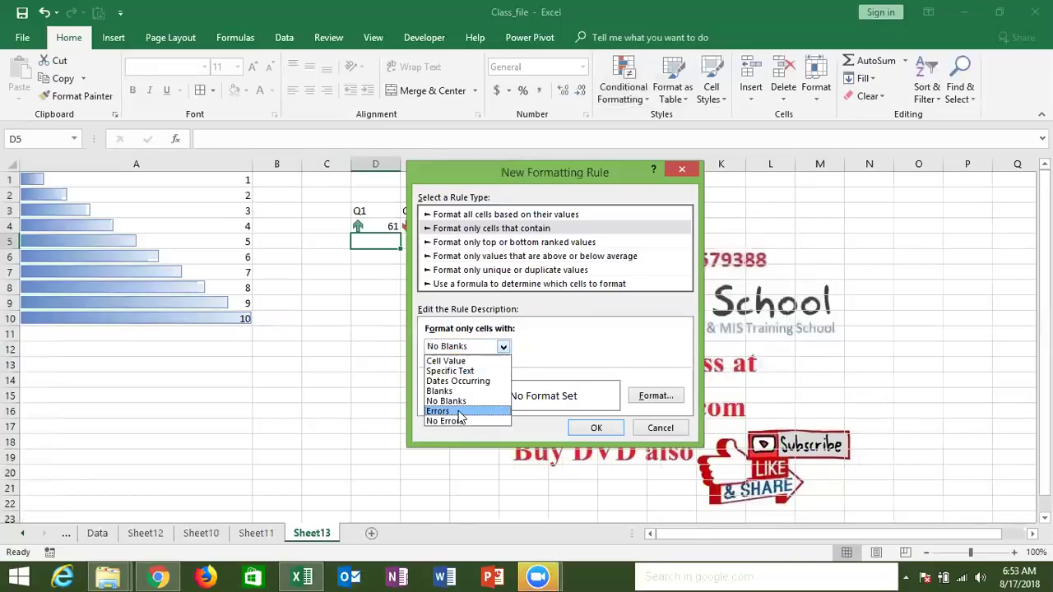
{"action": "left_click", "coordinate": [459, 412]}
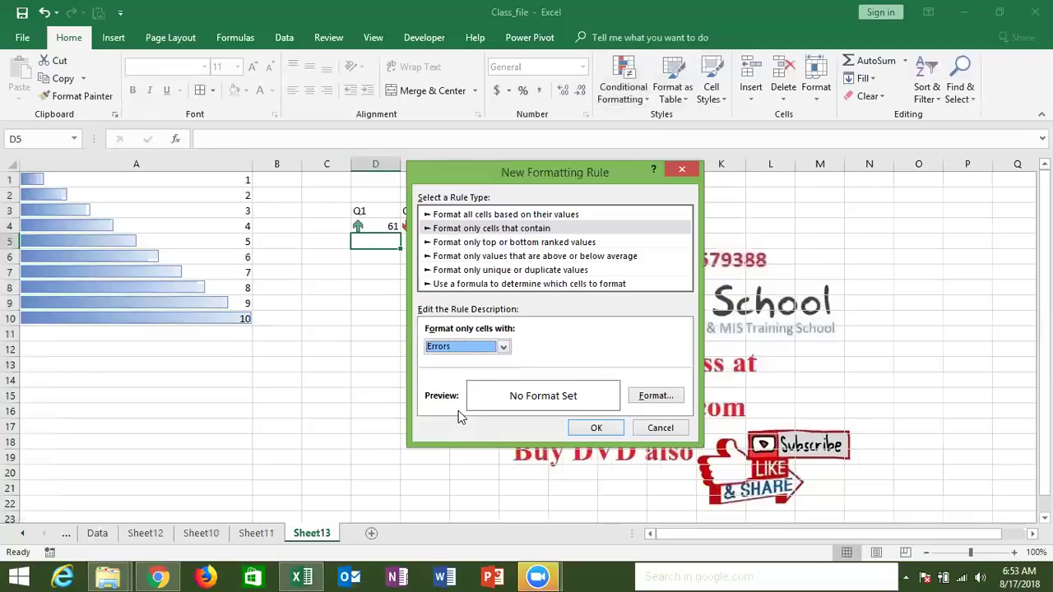
{"action": "key", "text": "Escape"}
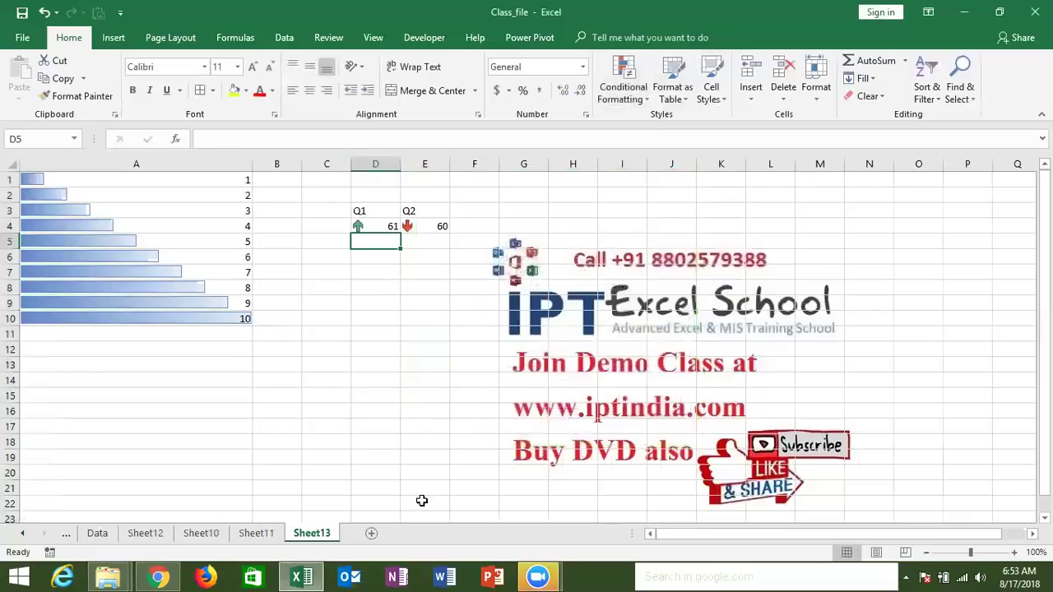
- Add Sheet14 and fill A1:I17 with the =NA() formula
{"action": "left_click", "coordinate": [372, 527]}
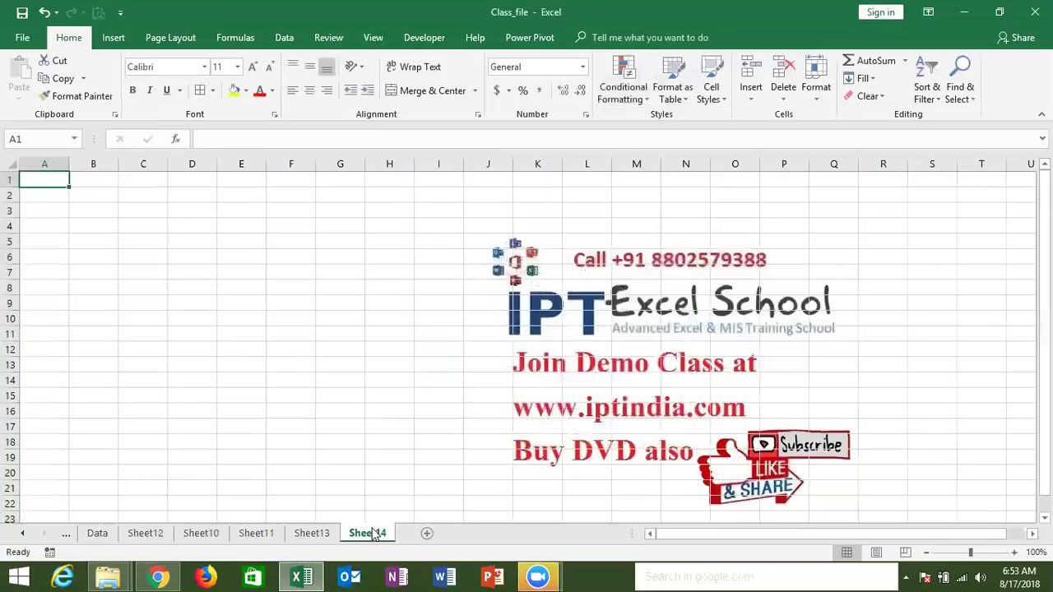
{"action": "type", "text": "=n"}
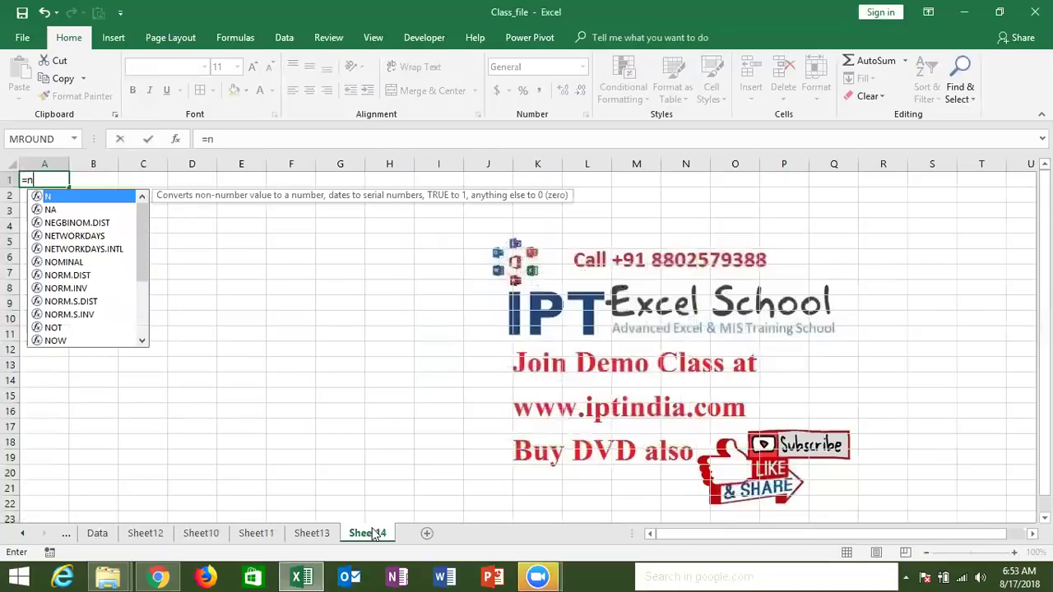
{"action": "key", "text": "Down"}
{"action": "key", "text": "Tab"}
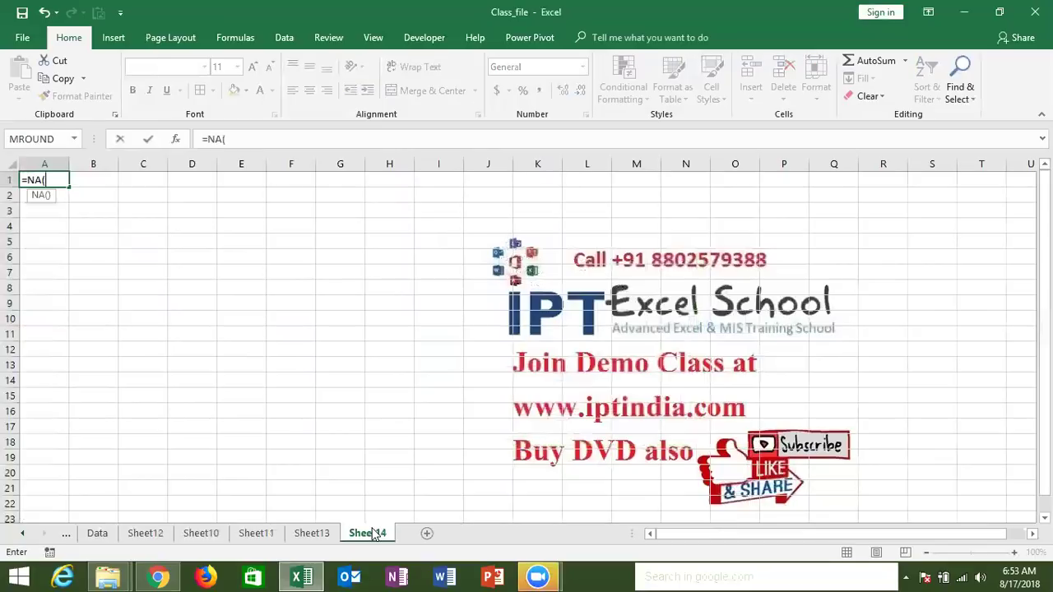
{"action": "key", "text": "Return"}
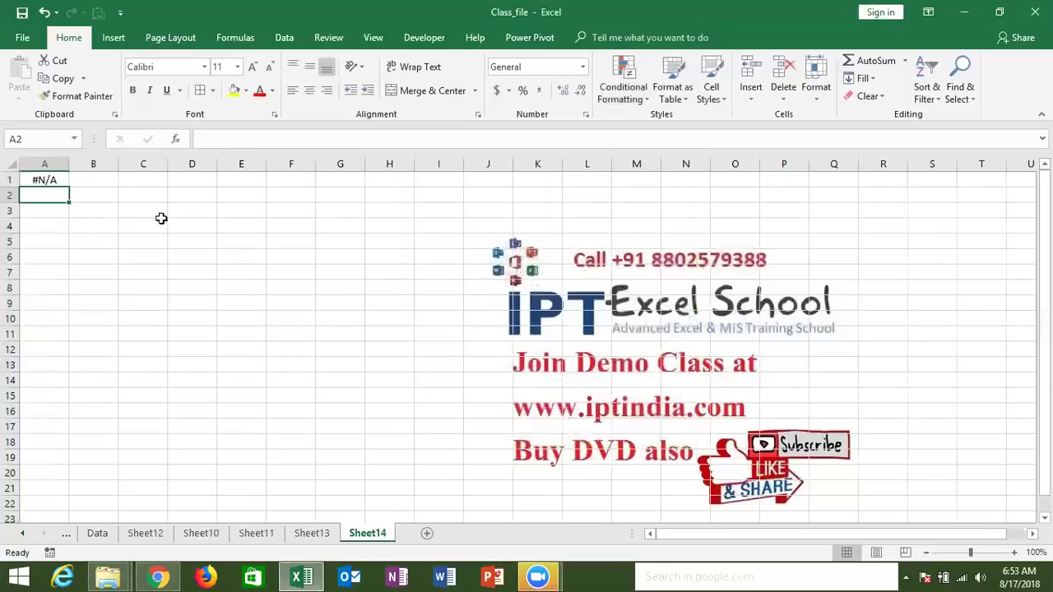
{"action": "left_click_drag", "start_coordinate": [56, 181], "coordinate": [454, 428]}
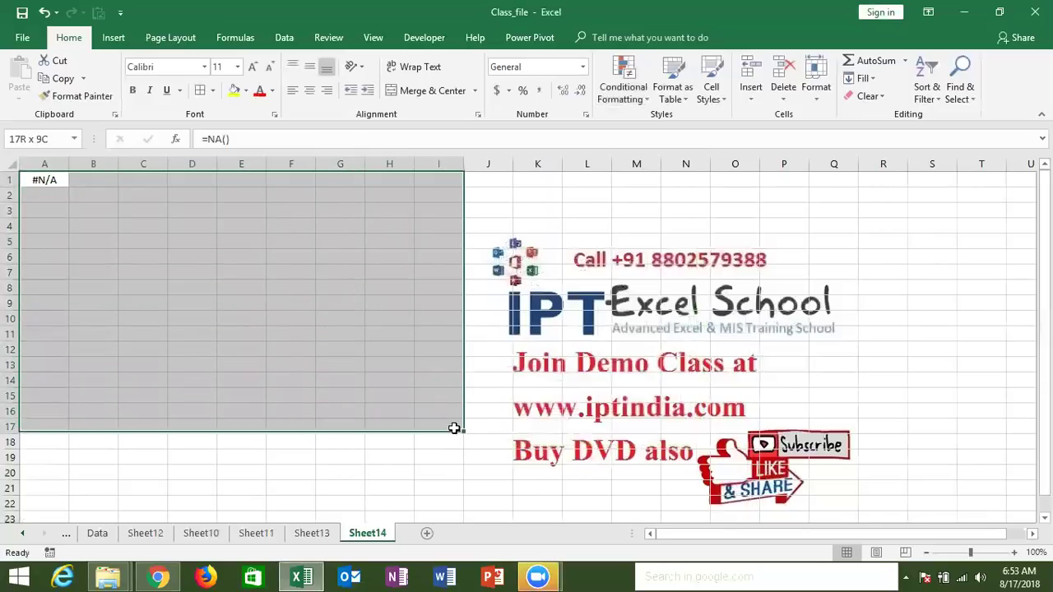
{"action": "key", "text": "ctrl+r"}
{"action": "key", "text": "ctrl+d"}
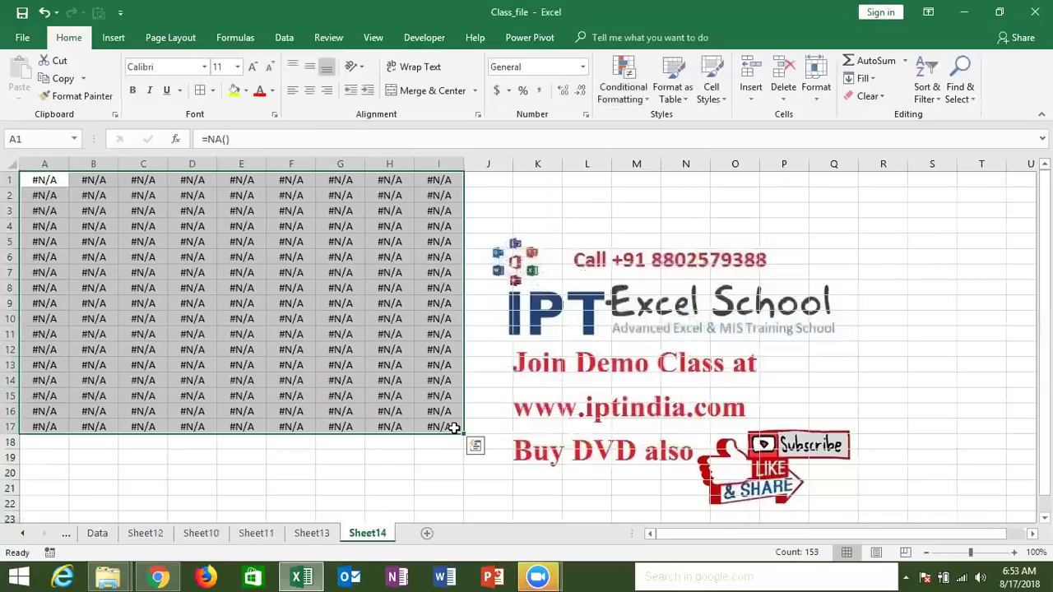
- Enter numbers: 50 in F9, 78 in B4, 85 in E5, 98 in H2, 78 in A12, 85 in H15
{"action": "left_click", "coordinate": [282, 306]}
{"action": "type", "text": "50"}
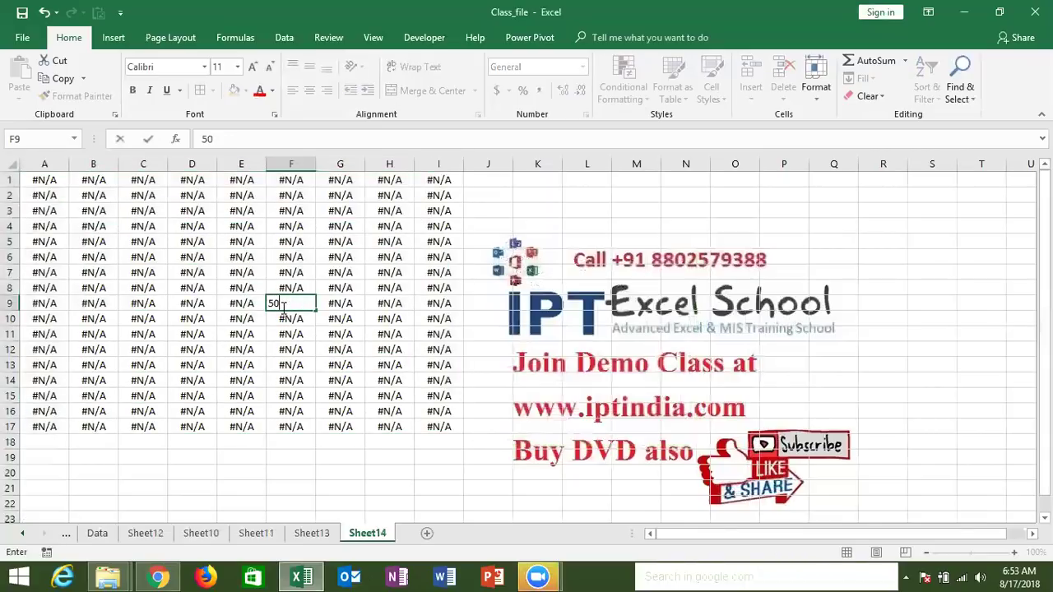
{"action": "left_click", "coordinate": [107, 228]}
{"action": "type", "text": "78"}
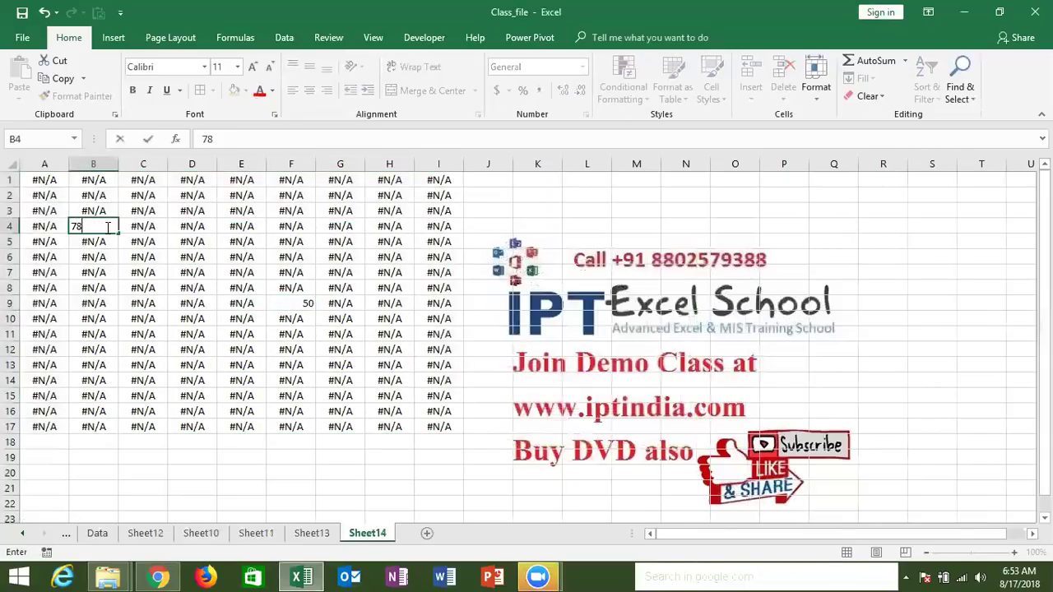
{"action": "left_click", "coordinate": [242, 236]}
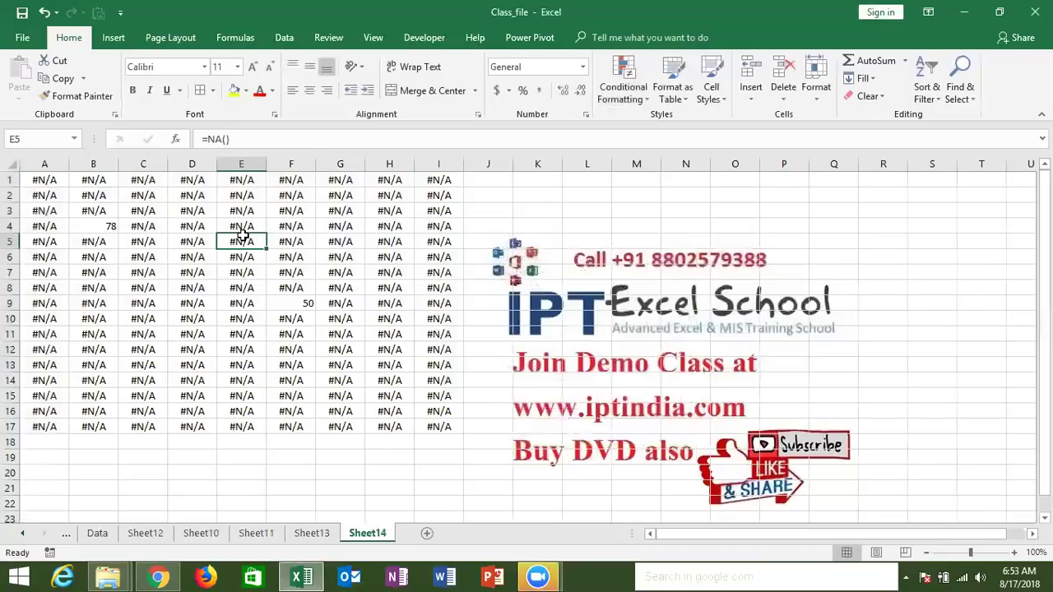
{"action": "type", "text": "85"}
{"action": "left_click", "coordinate": [374, 193]}
{"action": "type", "text": "98"}
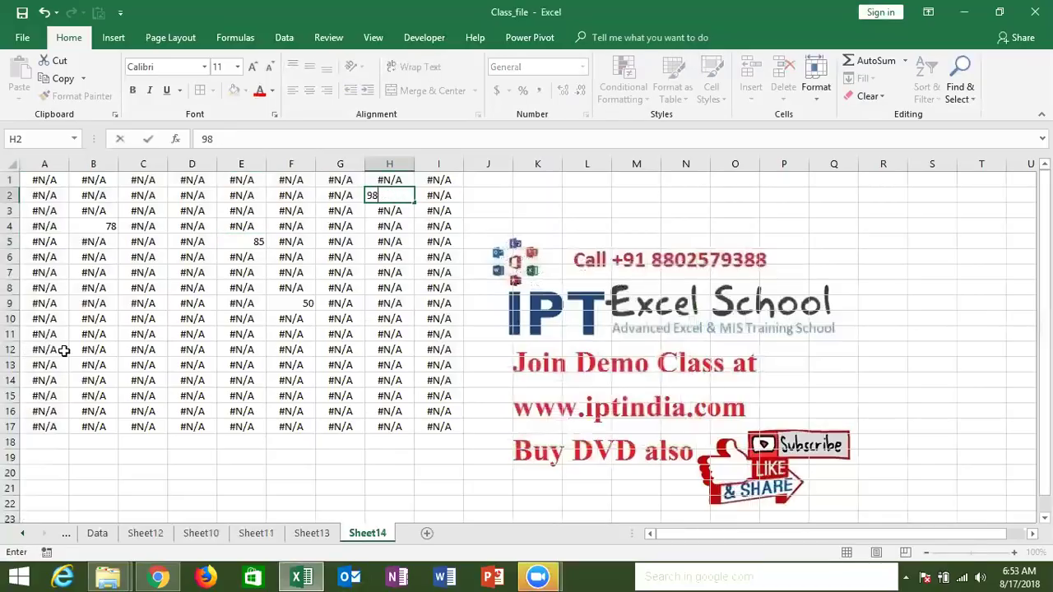
{"action": "left_click", "coordinate": [64, 351]}
{"action": "type", "text": "78"}
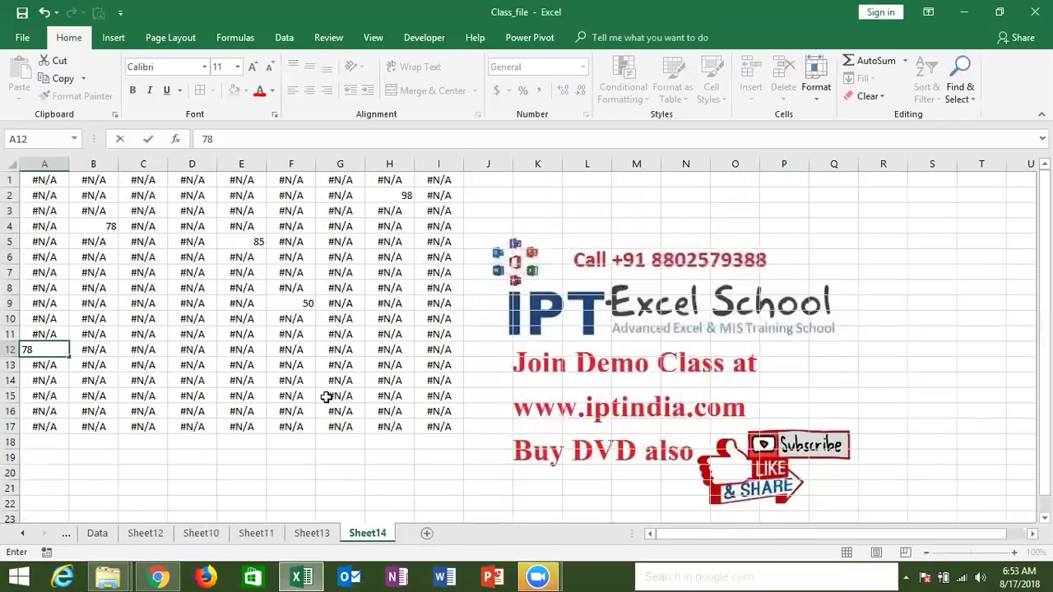
{"action": "left_click", "coordinate": [375, 392]}
{"action": "type", "text": "85"}
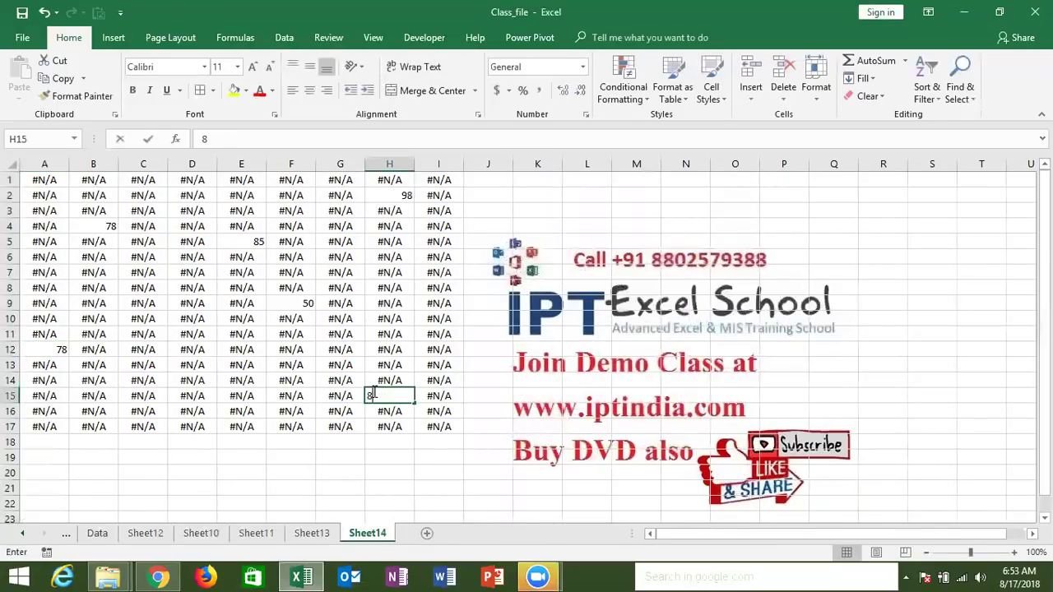
{"action": "left_click", "coordinate": [370, 262]}
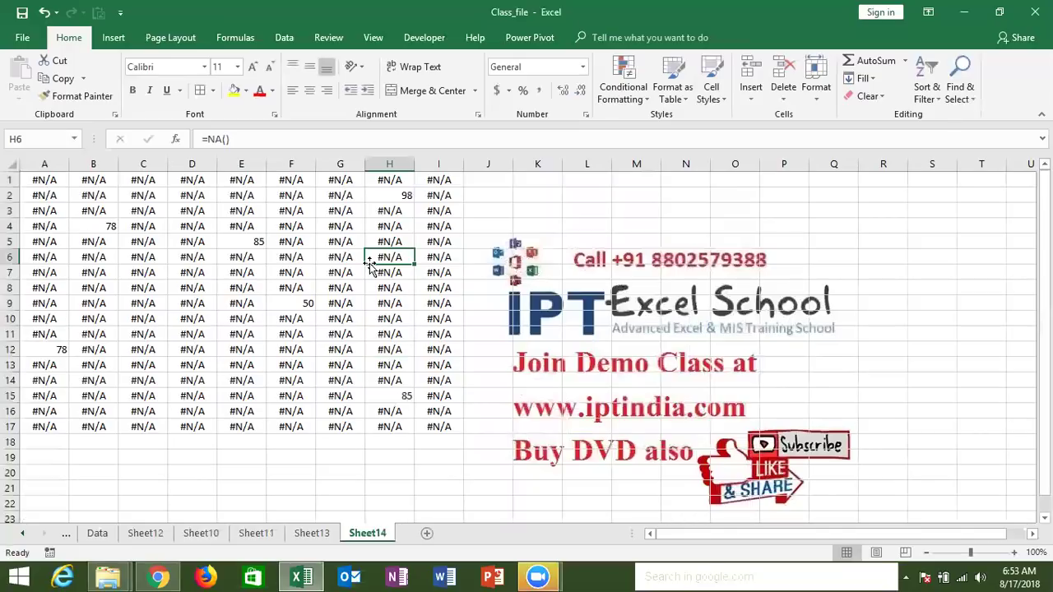
- Select the #N/A grid and start a new rule formatting only cells containing Errors
{"action": "left_click_drag", "start_coordinate": [43, 180], "coordinate": [424, 426]}
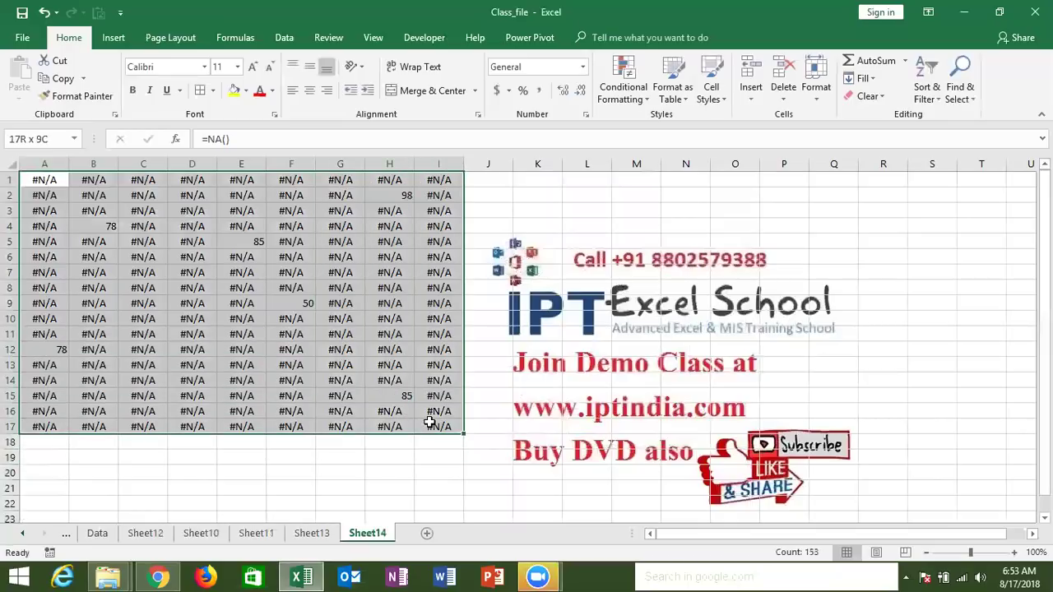
{"action": "left_click", "coordinate": [634, 105]}
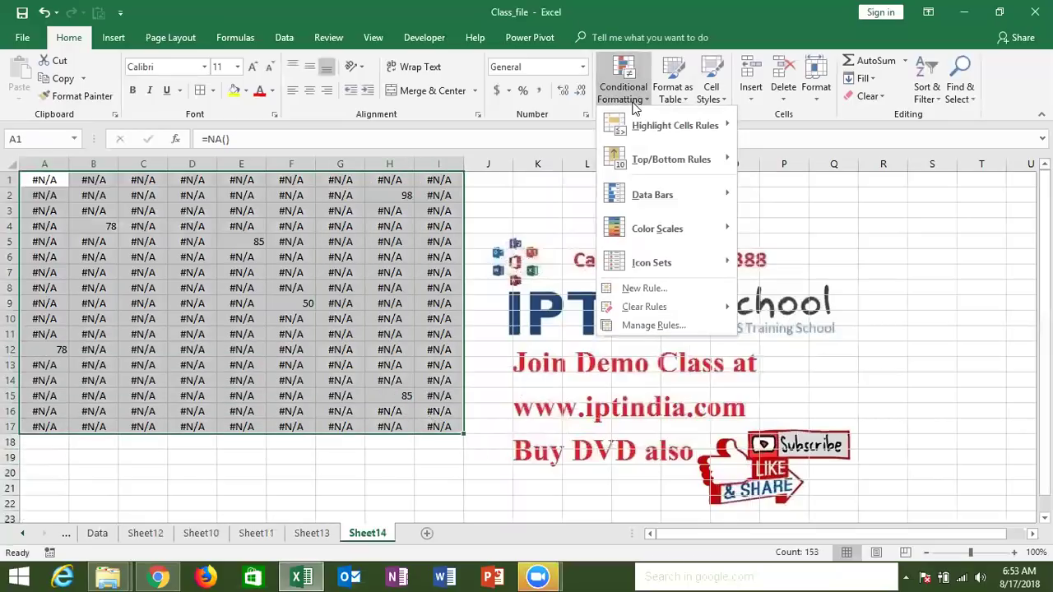
{"action": "left_click", "coordinate": [659, 291]}
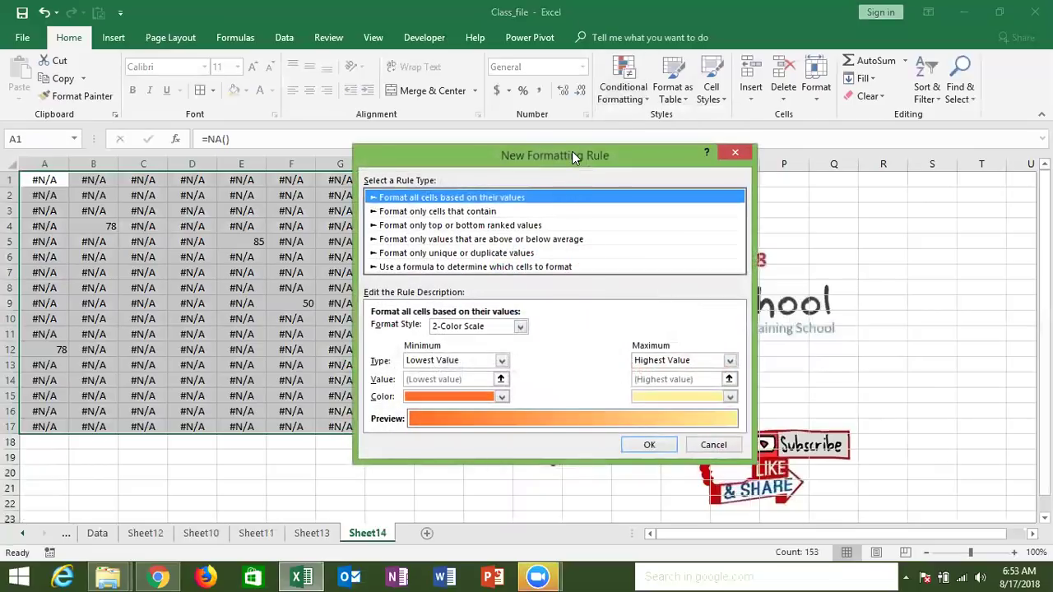
{"action": "left_click_drag", "start_coordinate": [577, 151], "coordinate": [709, 128]}
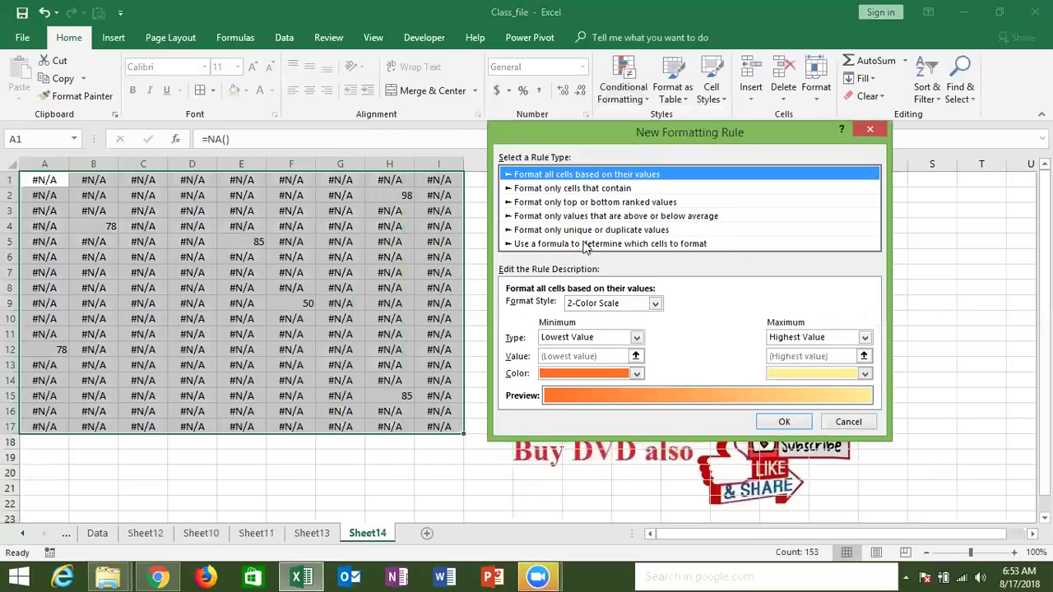
{"action": "left_click", "coordinate": [566, 201]}
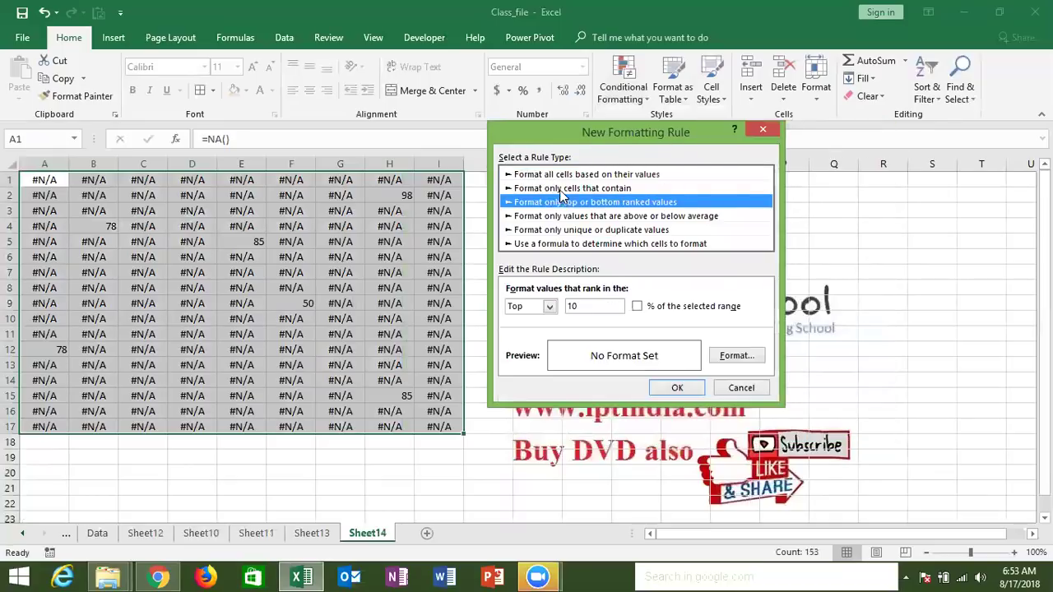
{"action": "left_click", "coordinate": [561, 190]}
{"action": "left_click", "coordinate": [546, 310]}
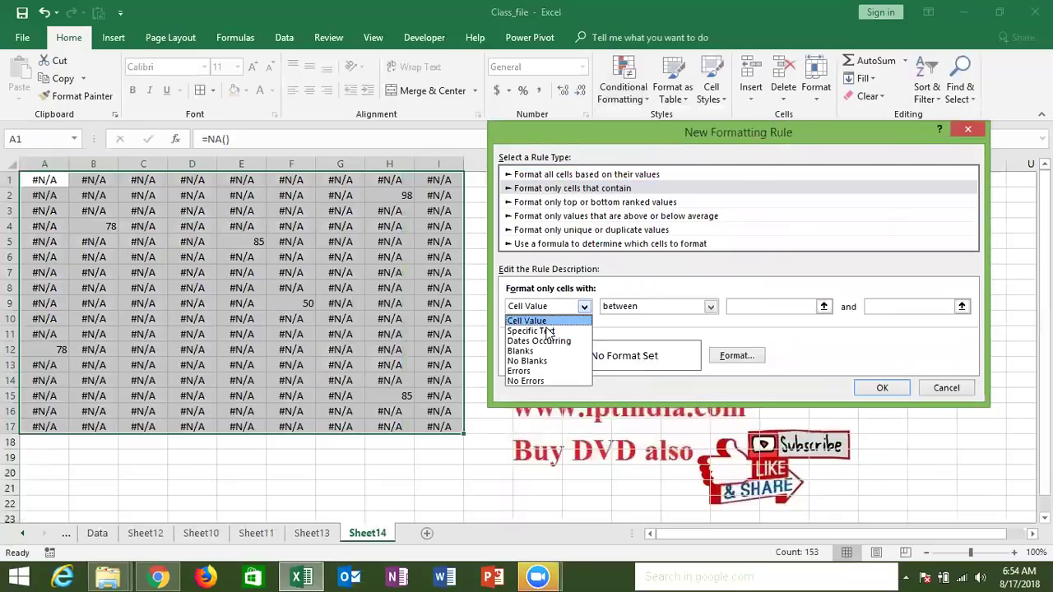
{"action": "left_click", "coordinate": [543, 371]}
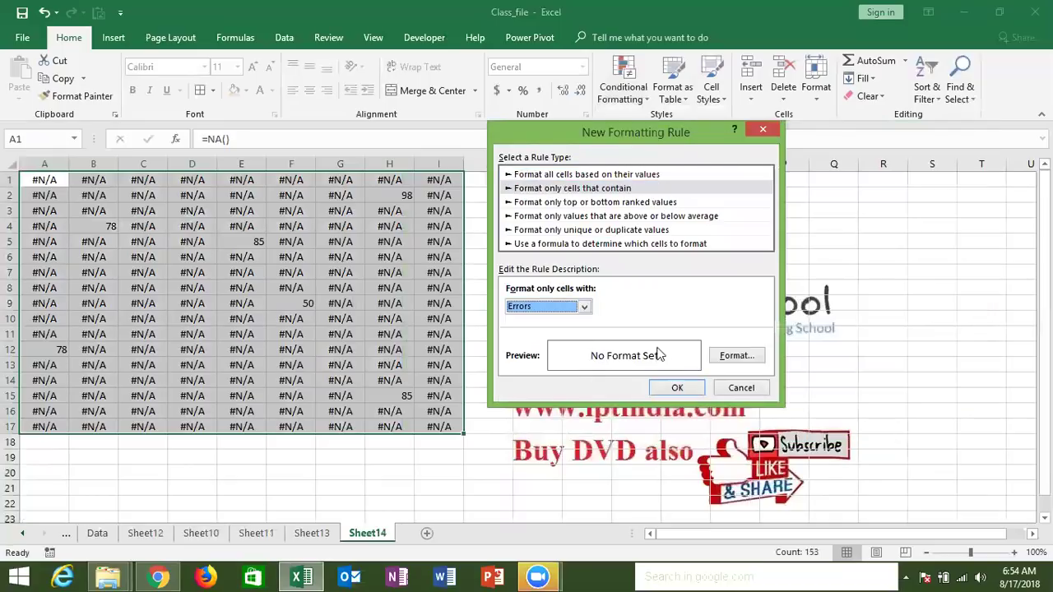
- Give the Errors rule a white font colour and apply it to the grid
{"action": "left_click", "coordinate": [735, 355]}
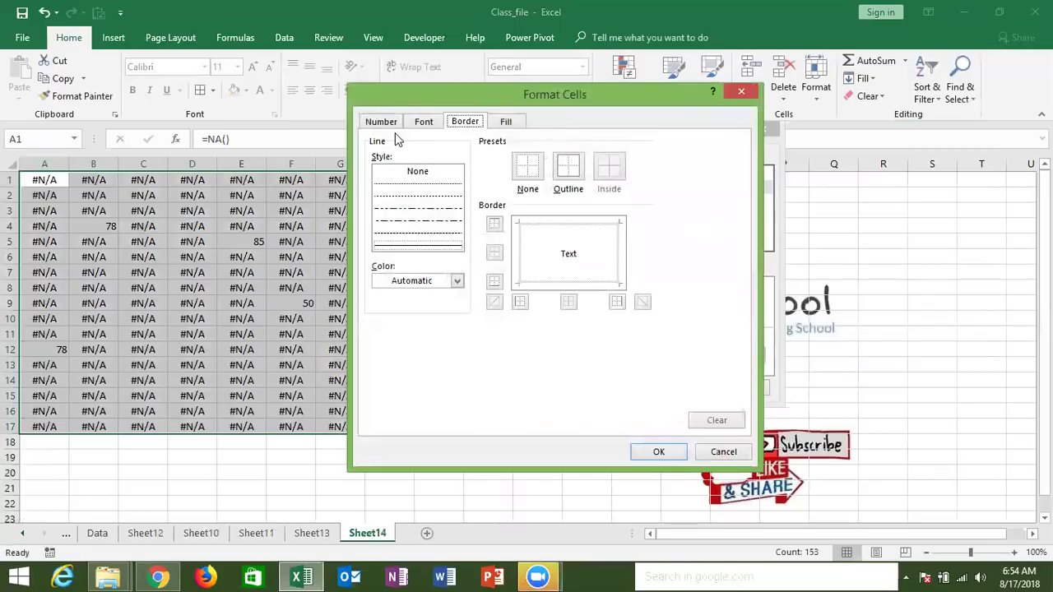
{"action": "left_click", "coordinate": [423, 124]}
{"action": "left_click", "coordinate": [632, 250]}
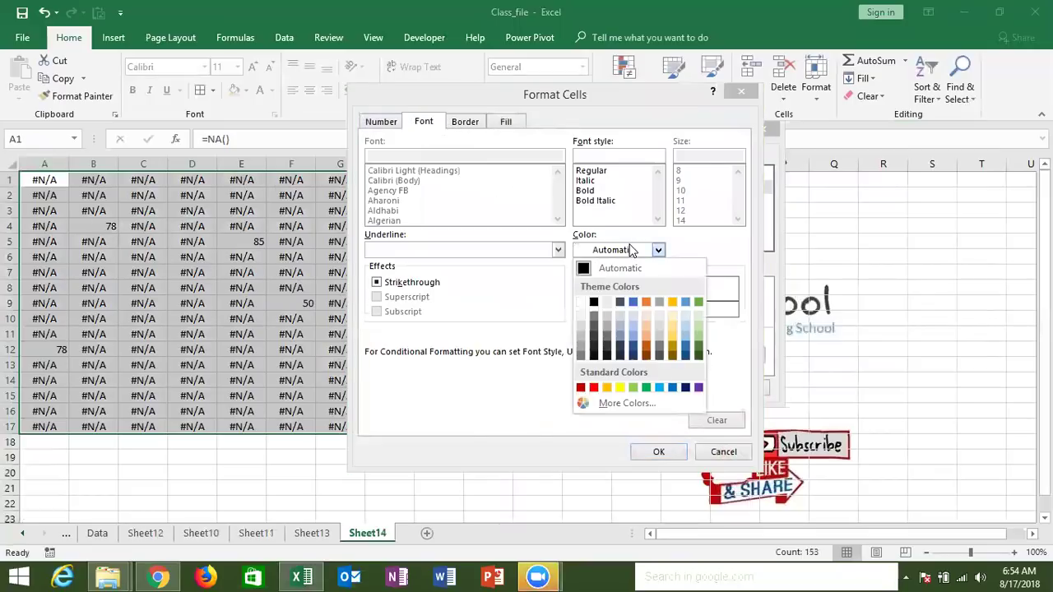
{"action": "left_click", "coordinate": [582, 302]}
{"action": "left_click", "coordinate": [660, 453]}
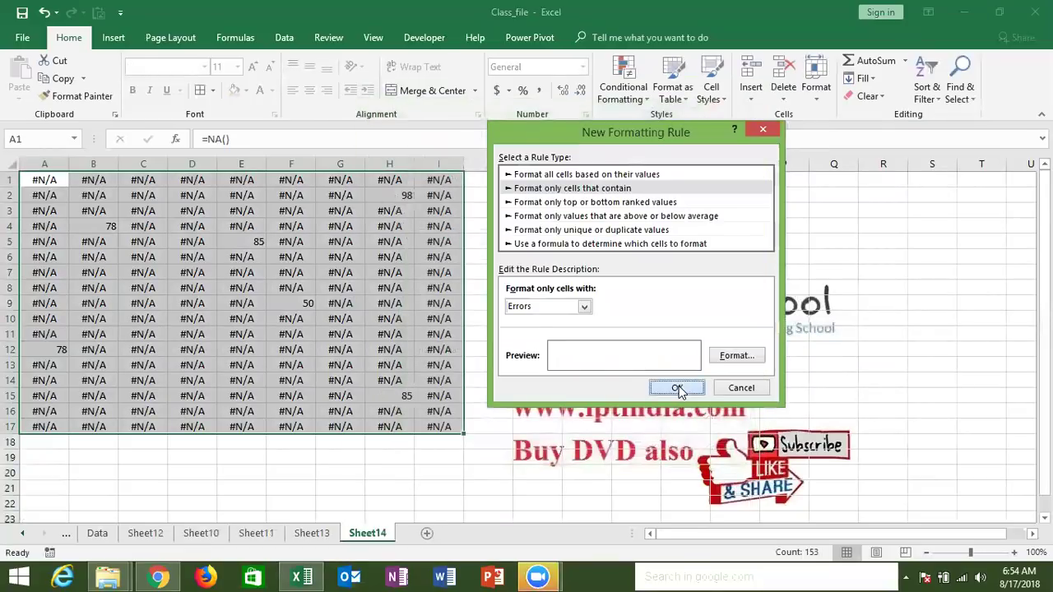
{"action": "left_click", "coordinate": [678, 388]}
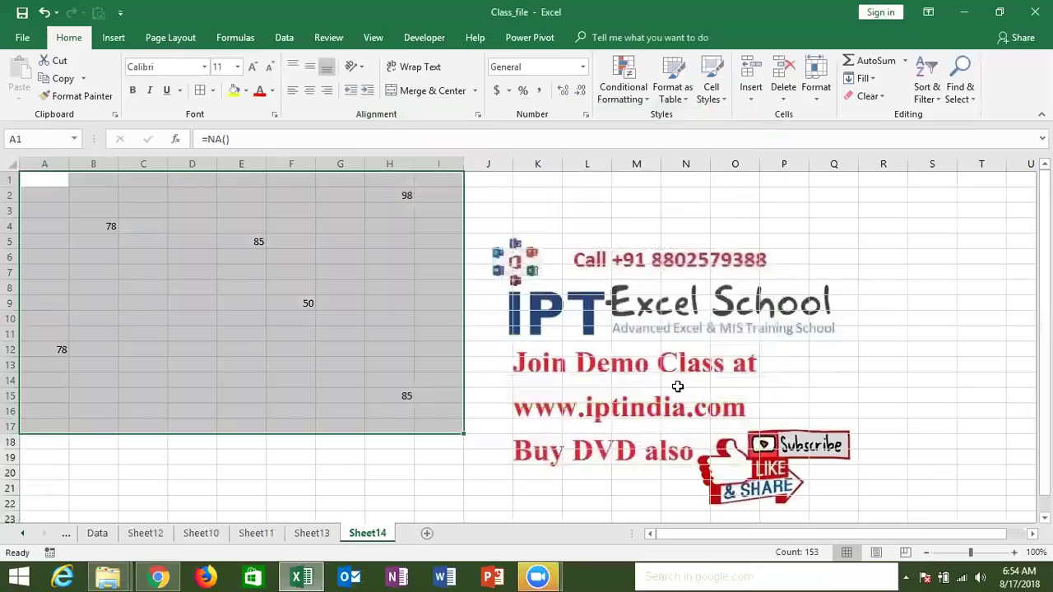
{"action": "left_click", "coordinate": [634, 276]}
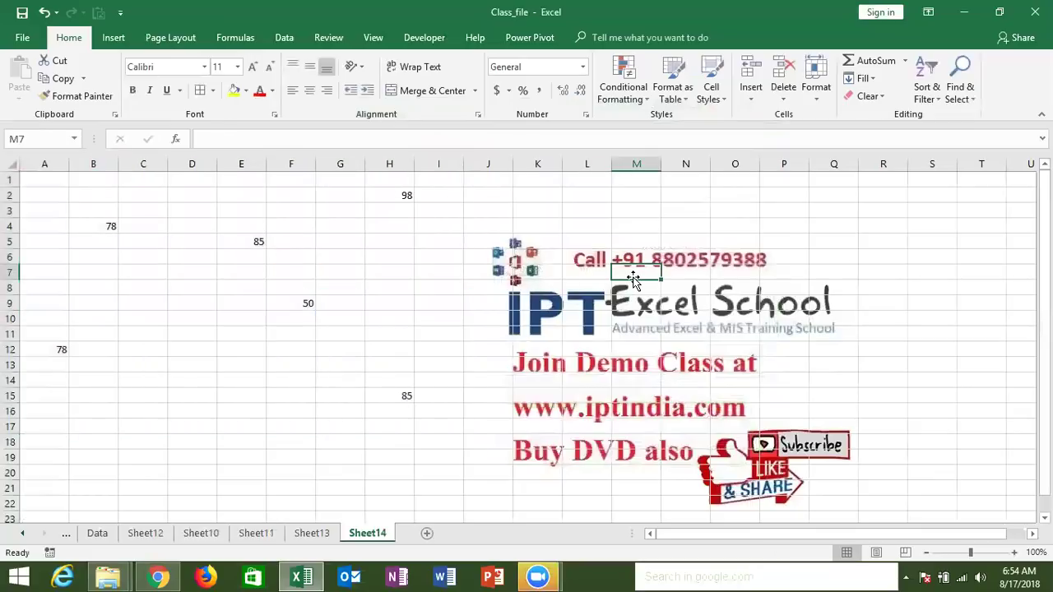
{"action": "left_click_drag", "start_coordinate": [296, 224], "coordinate": [334, 262]}
{"action": "left_click", "coordinate": [298, 243]}
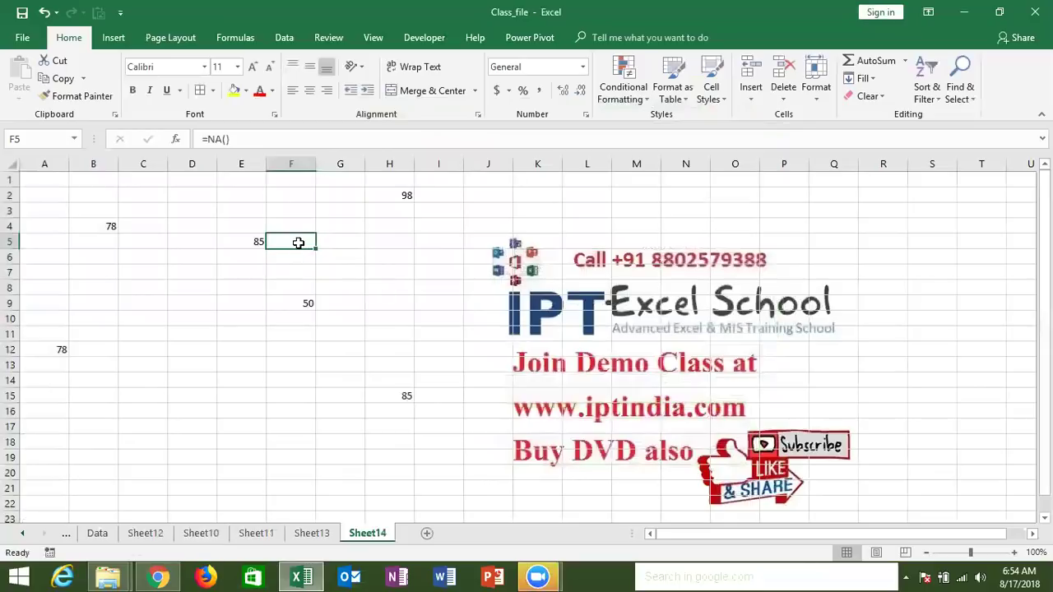
{"action": "double_click", "coordinate": [298, 243]}
{"action": "left_click", "coordinate": [237, 129]}
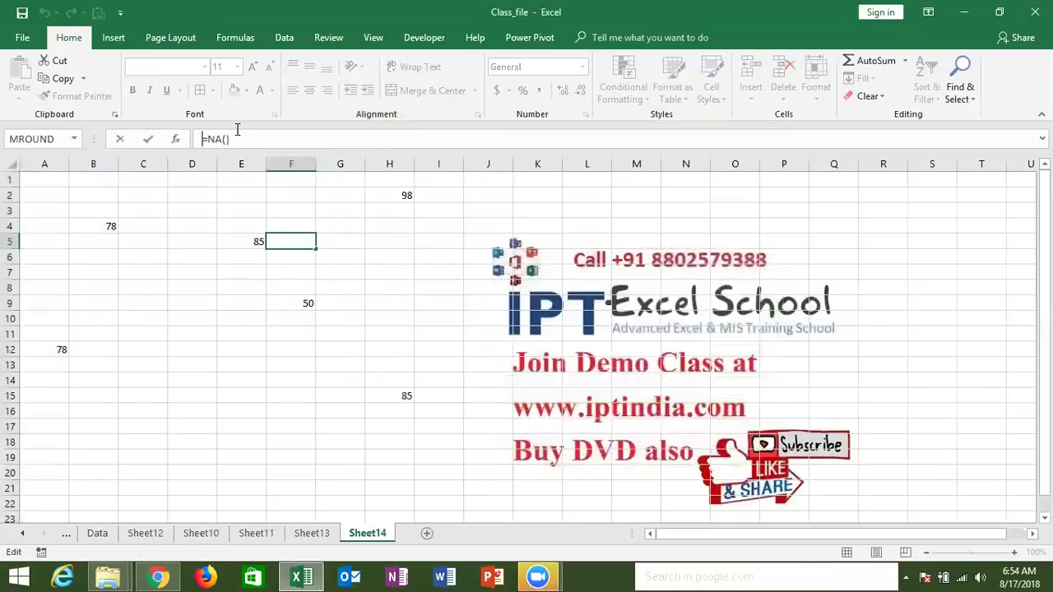
{"action": "key", "text": "Escape"}
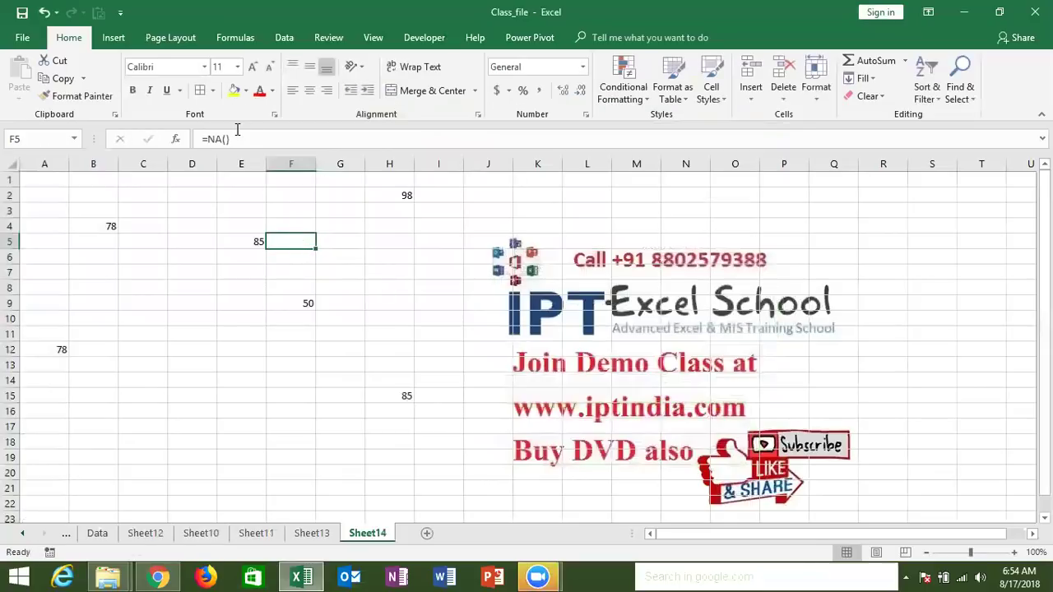
{"action": "left_click", "coordinate": [201, 421]}
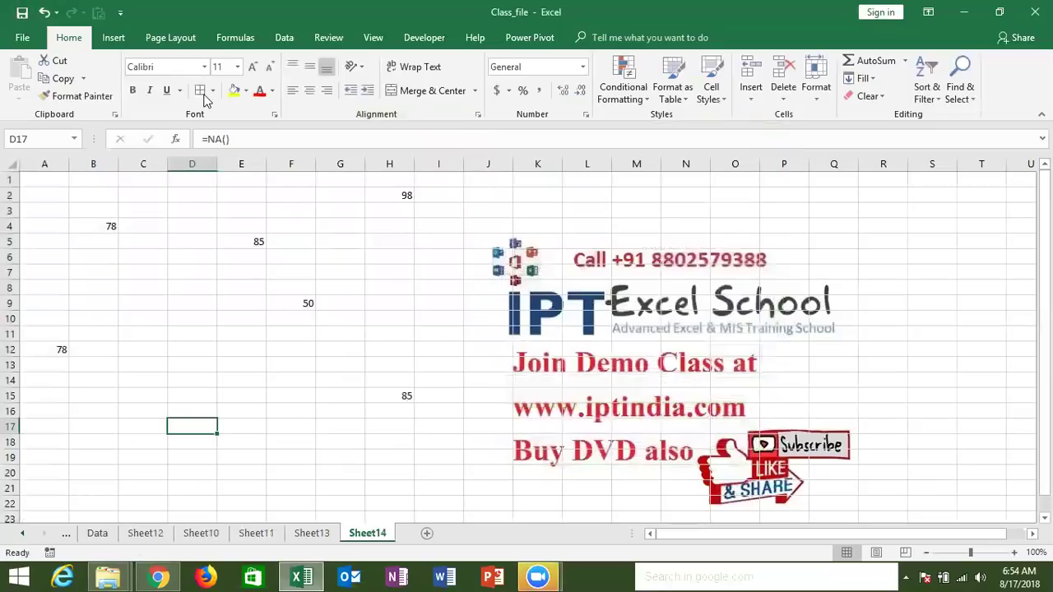
{"action": "left_click", "coordinate": [623, 82]}
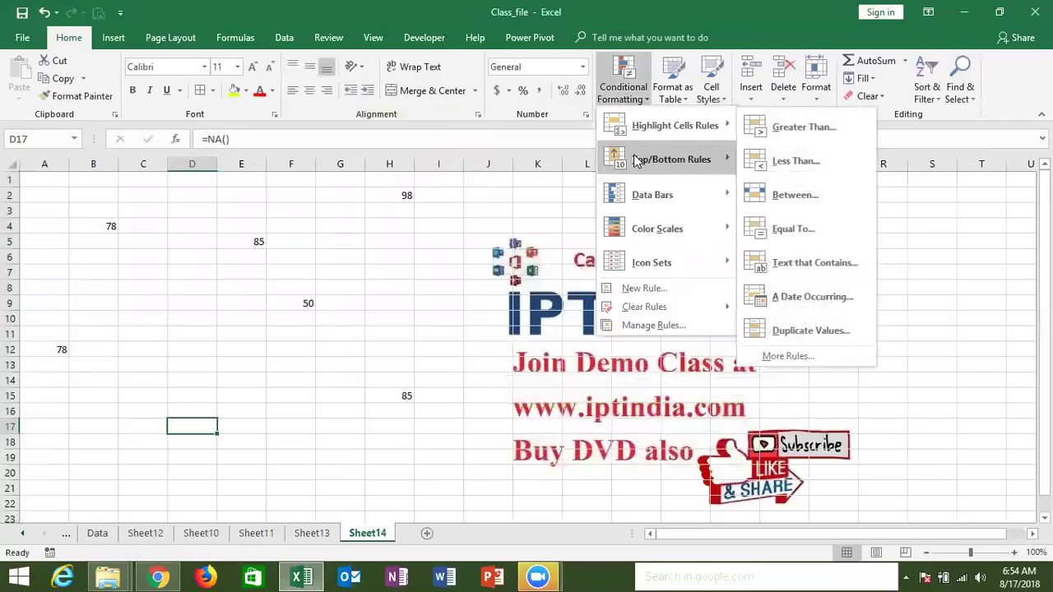
{"action": "mouse_move", "coordinate": [638, 163]}
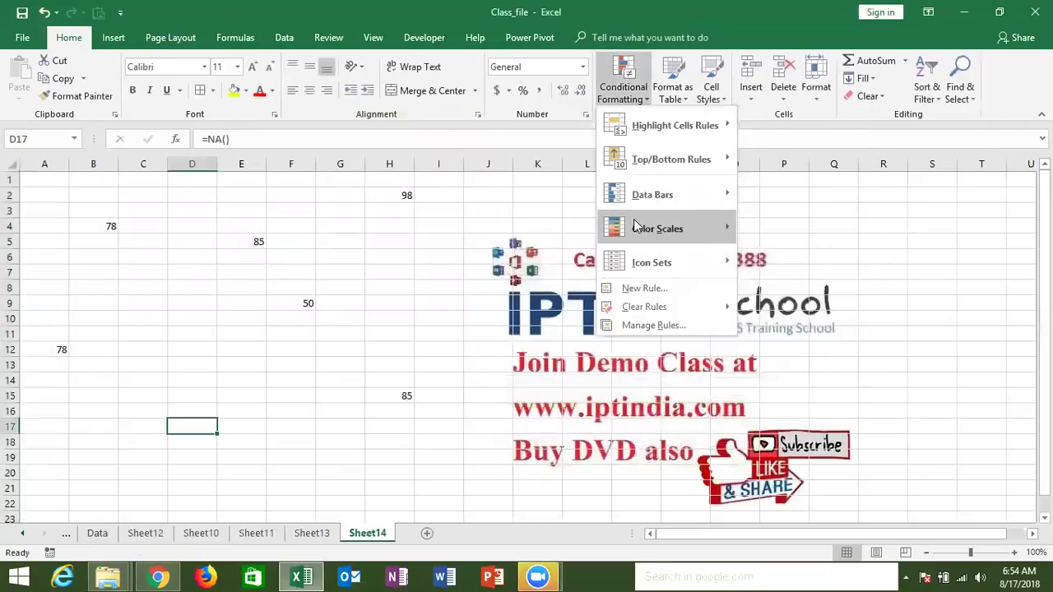
{"action": "mouse_move", "coordinate": [635, 227]}
{"action": "mouse_move", "coordinate": [636, 265]}
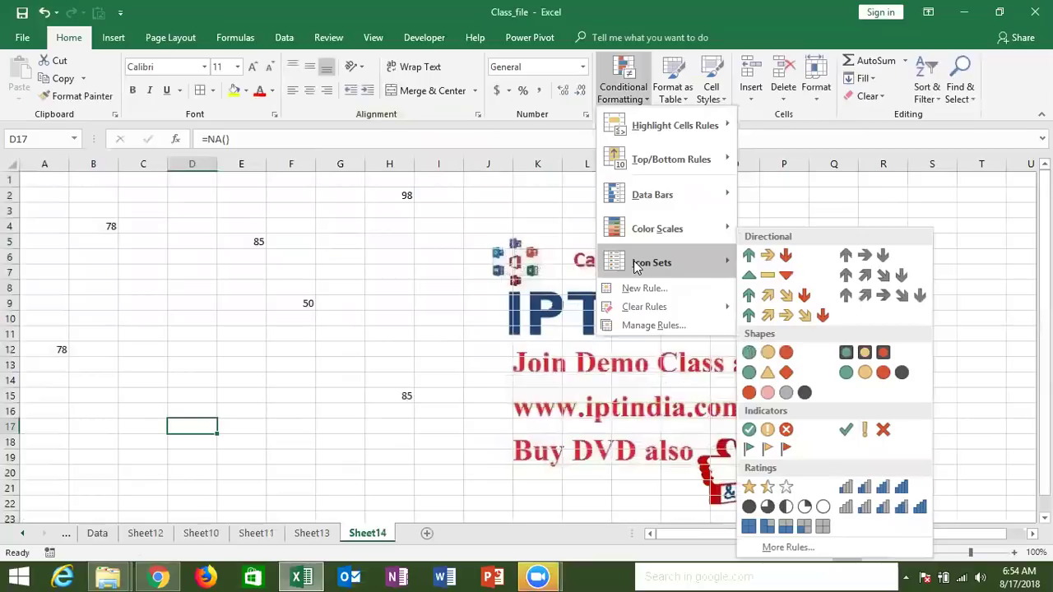
{"action": "key", "text": "Escape"}
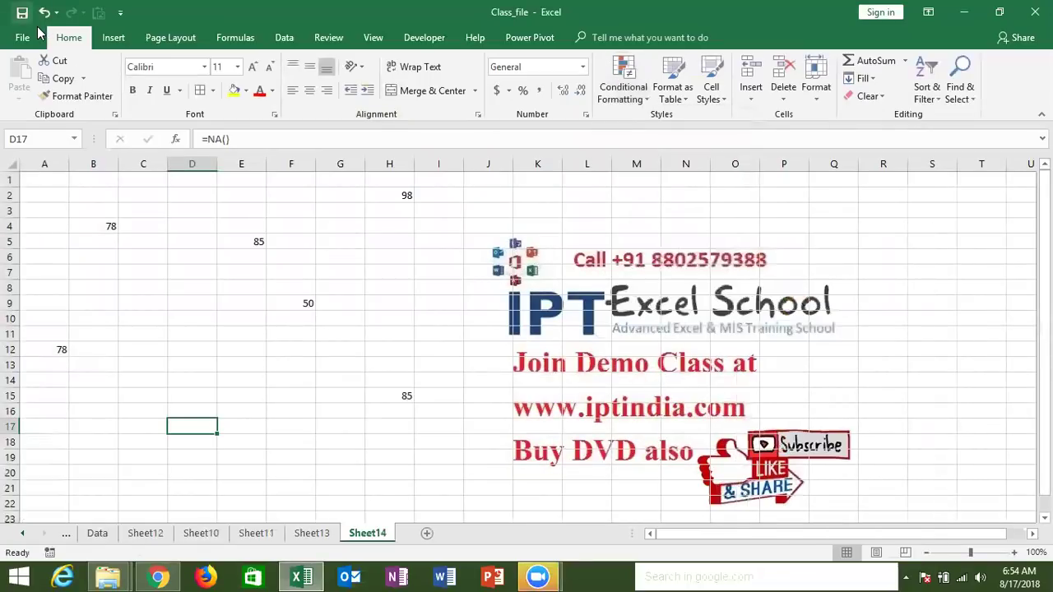
- Start Save As and navigate to the D:\DVD\Excel folder
{"action": "left_click", "coordinate": [27, 38]}
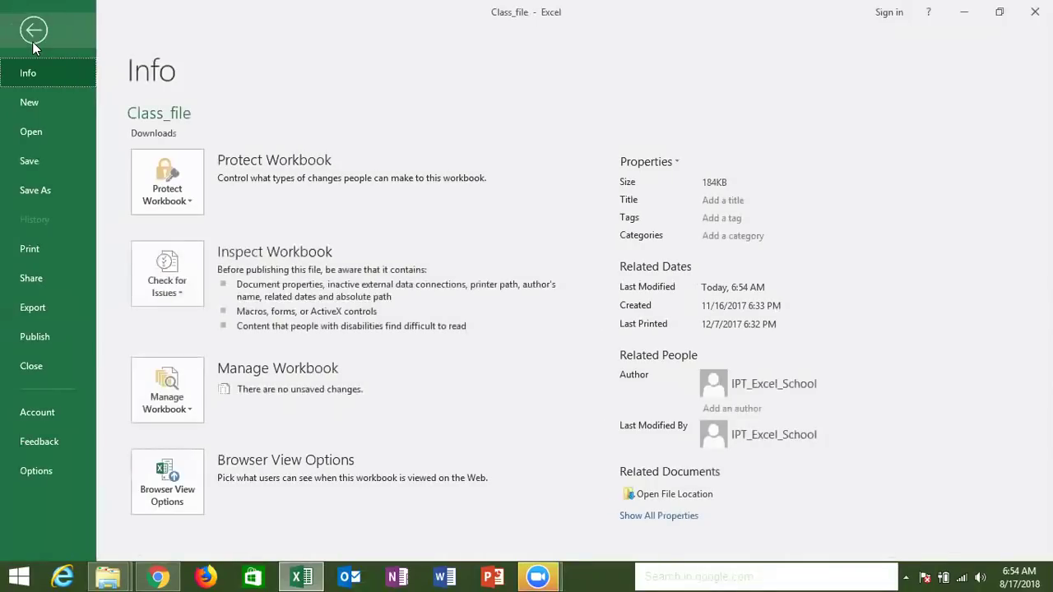
{"action": "left_click", "coordinate": [51, 186]}
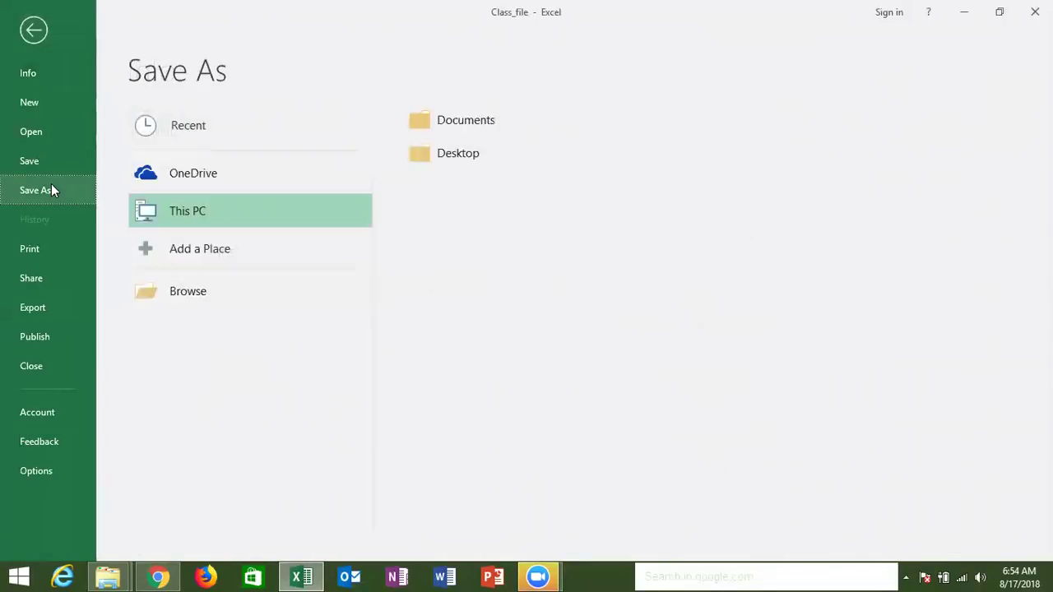
{"action": "left_click", "coordinate": [439, 167]}
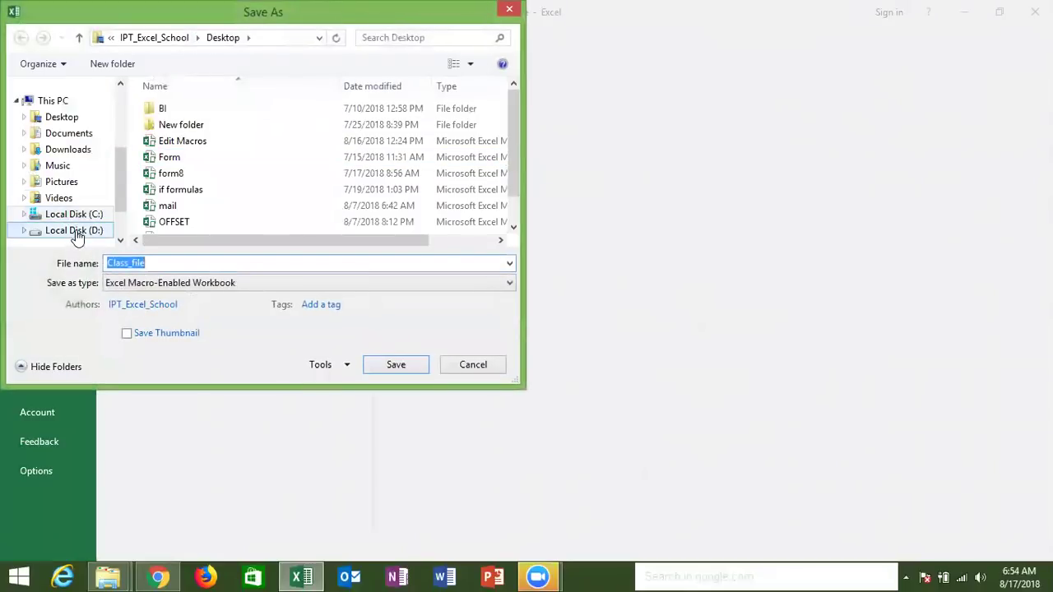
{"action": "mouse_move", "coordinate": [122, 176]}
{"action": "left_mouse_down"}
{"action": "mouse_move", "coordinate": [122, 198]}
{"action": "mouse_move", "coordinate": [120, 173]}
{"action": "left_mouse_up"}
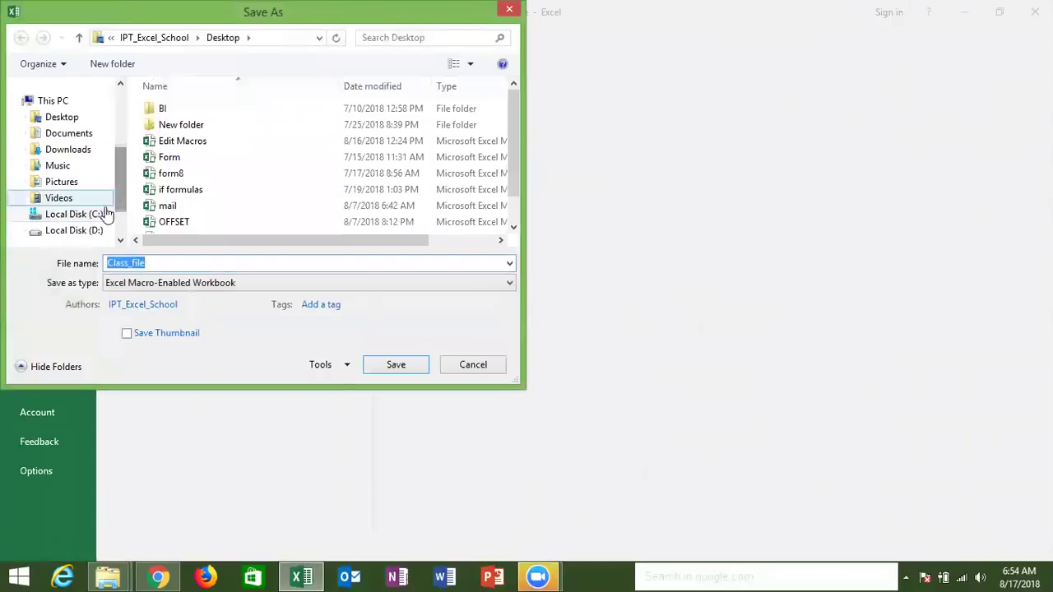
{"action": "left_click", "coordinate": [96, 230]}
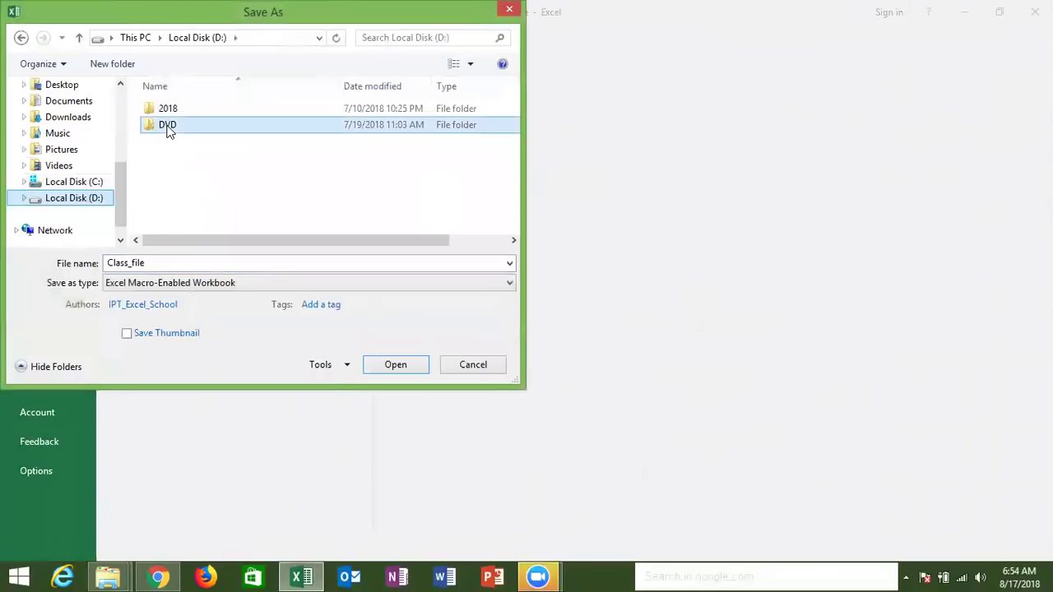
{"action": "double_click", "coordinate": [167, 127]}
{"action": "left_click", "coordinate": [174, 146]}
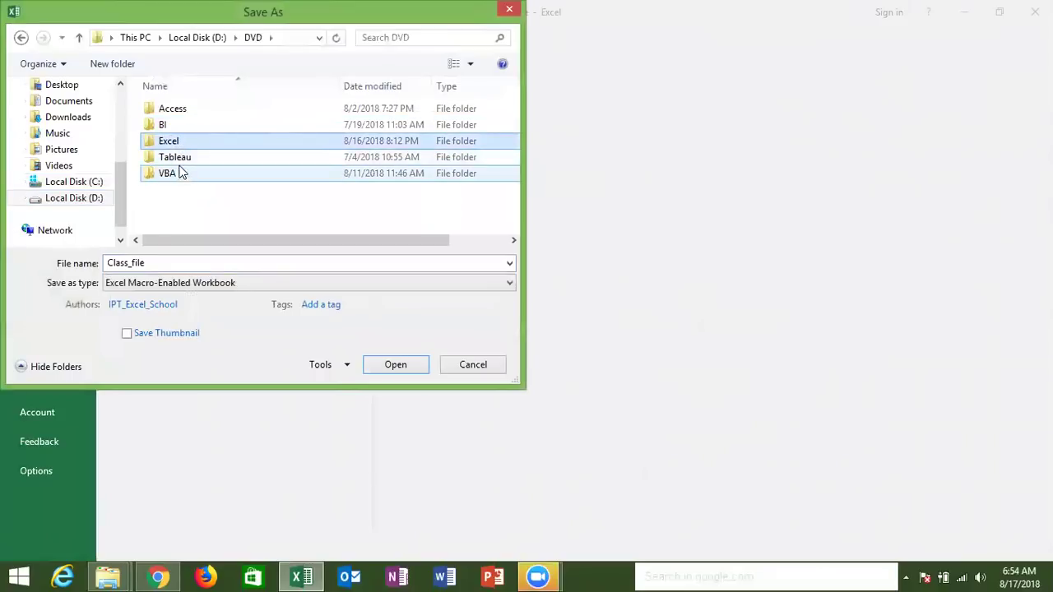
{"action": "double_click", "coordinate": [187, 141]}
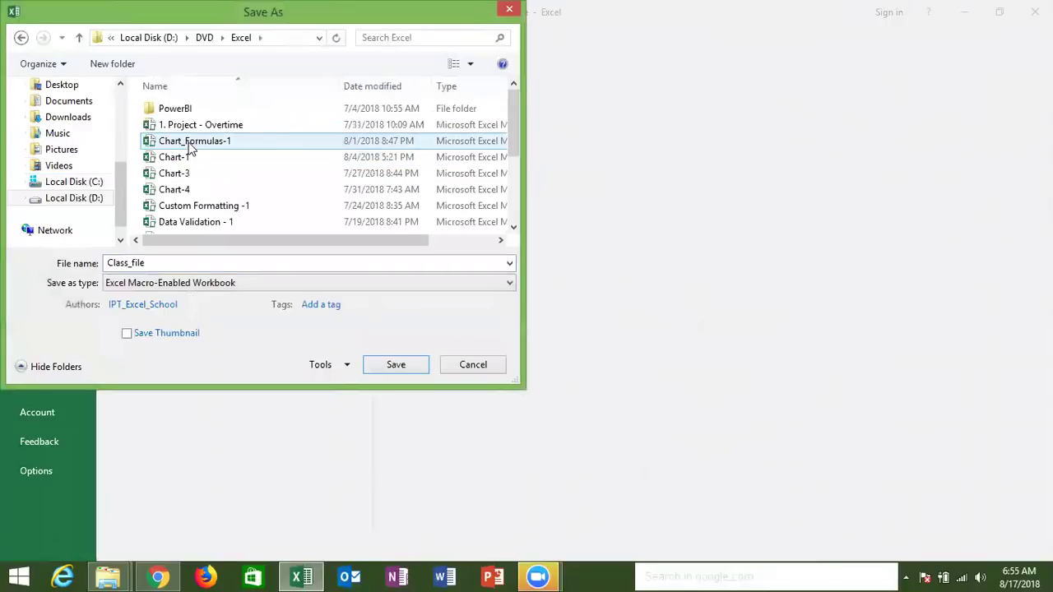
- Name the file 'Conditional Formatting -1' and save it
{"action": "left_click", "coordinate": [267, 257]}
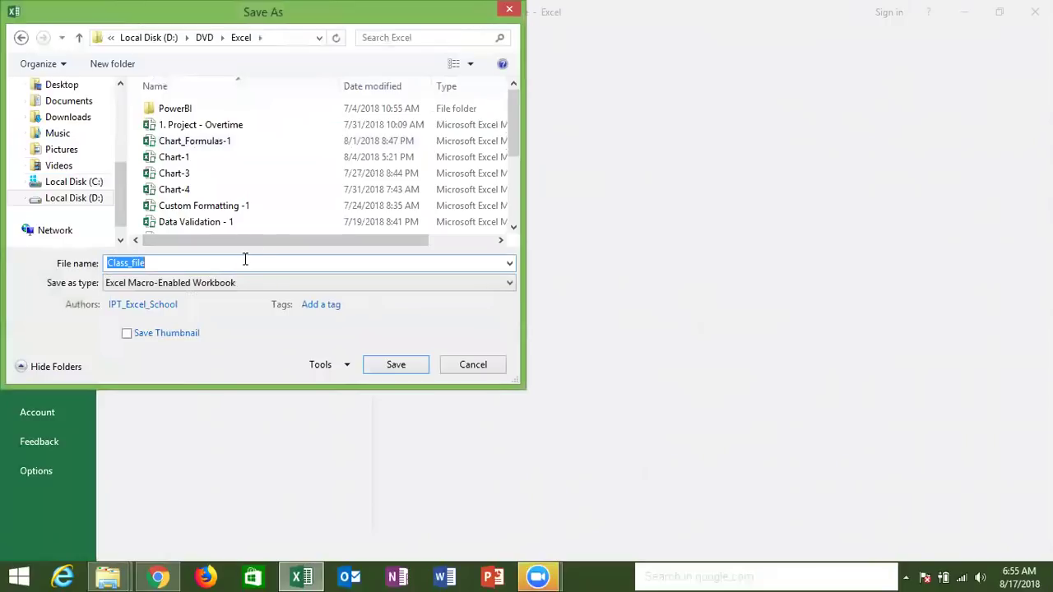
{"action": "left_click", "coordinate": [216, 207]}
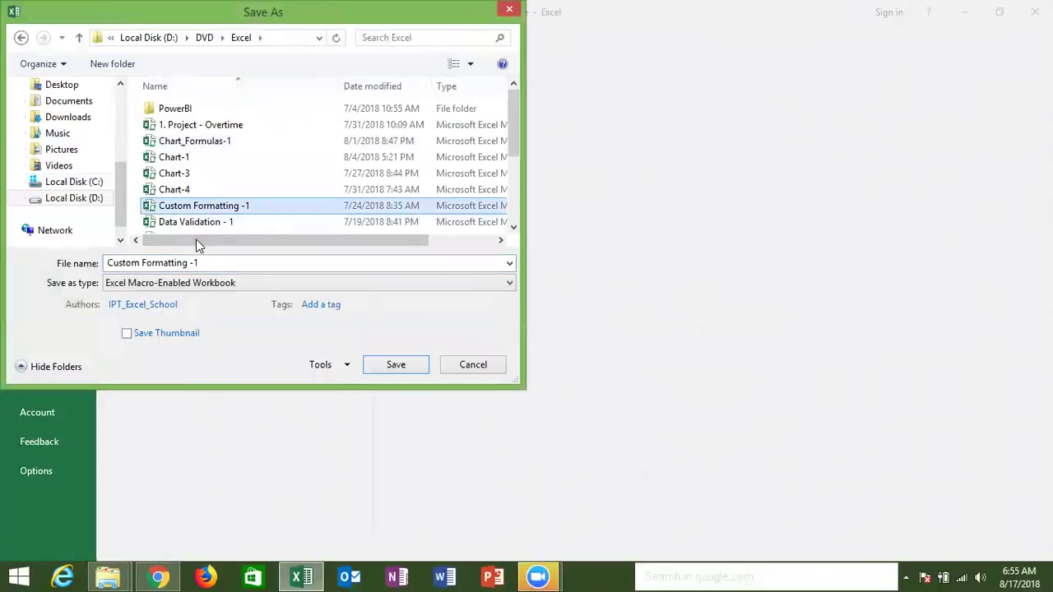
{"action": "left_click", "coordinate": [138, 265]}
{"action": "double_click", "coordinate": [123, 263]}
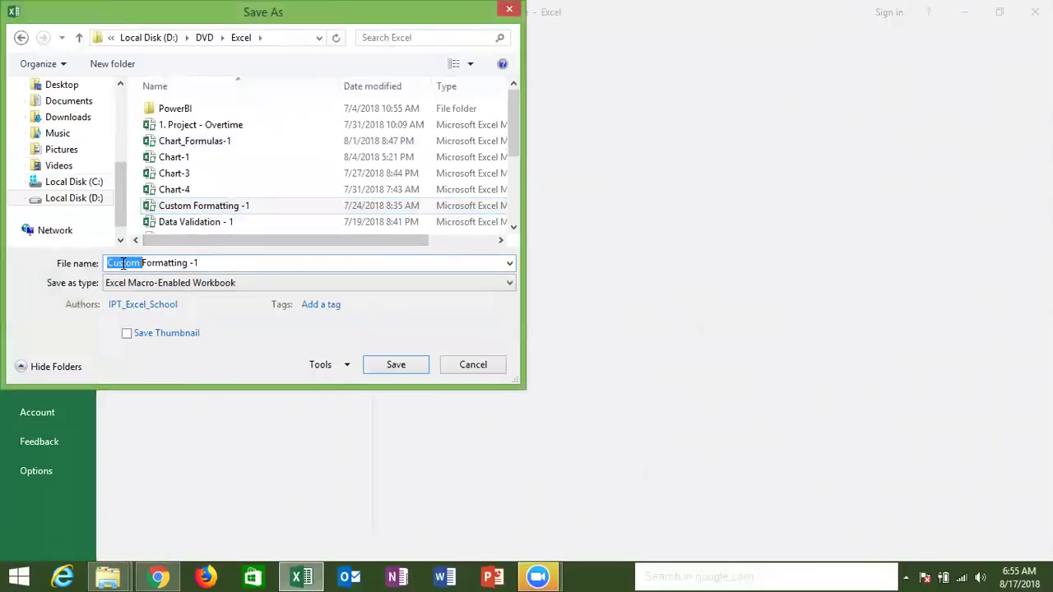
{"action": "type", "text": "Condit"}
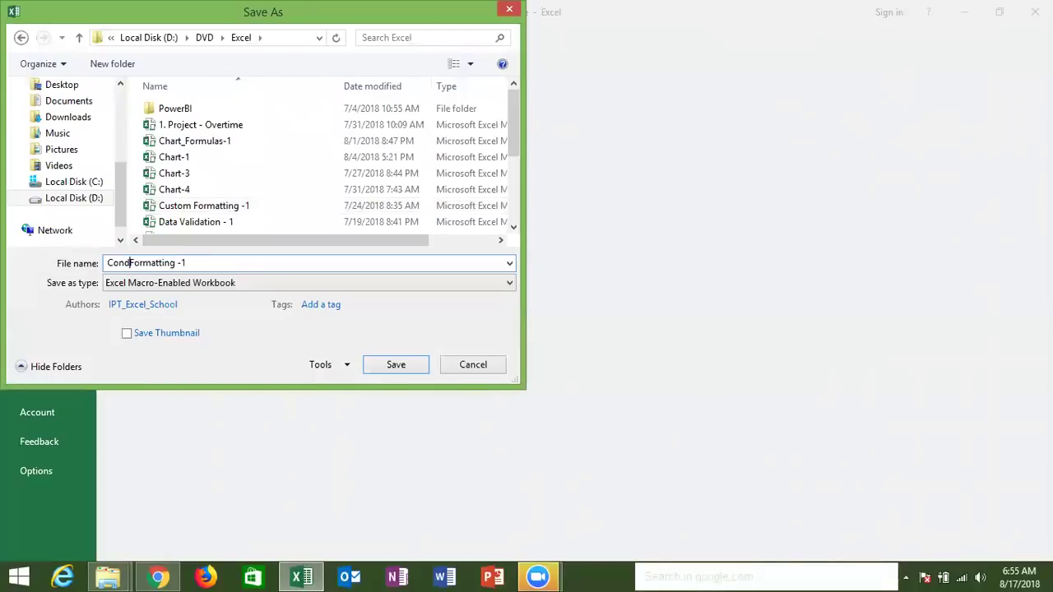
{"action": "type", "text": "ional"}
{"action": "left_click", "coordinate": [392, 366]}
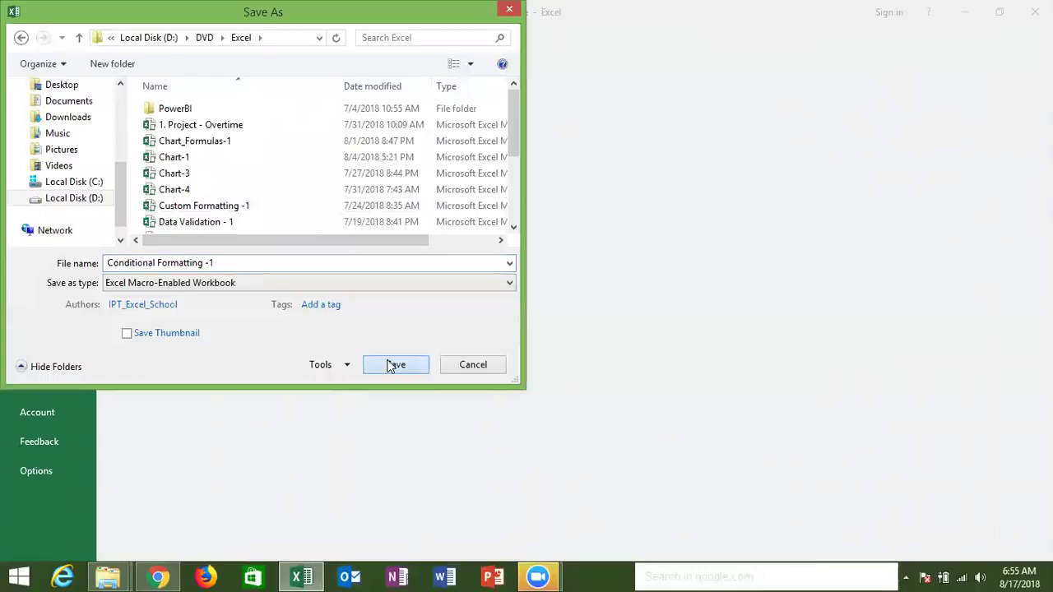